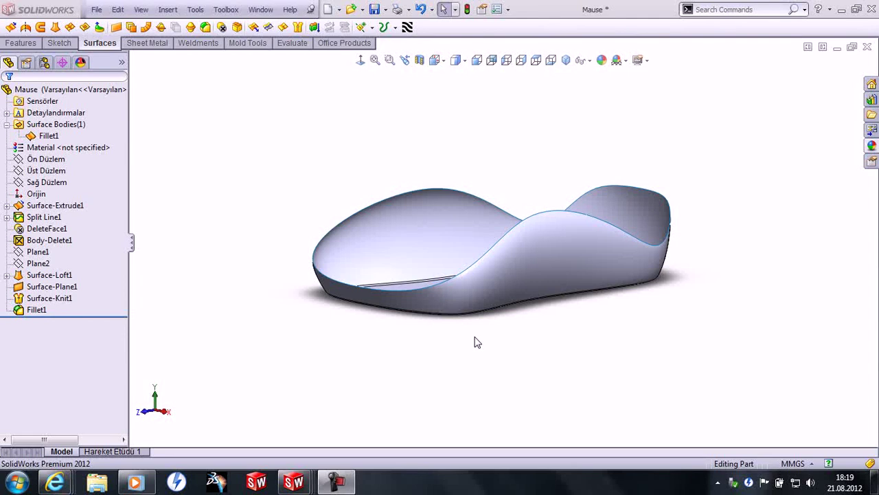
Step: Start a new sketch on the Üst Düzlem top plane, viewed straight down onto it
{"action": "mouse_move", "coordinate": [519, 318]}
{"action": "middle_mouse_down"}
{"action": "mouse_move", "coordinate": [510, 363]}
{"action": "mouse_move", "coordinate": [504, 312]}
{"action": "mouse_move", "coordinate": [512, 350]}
{"action": "mouse_move", "coordinate": [526, 344]}
{"action": "middle_mouse_up"}
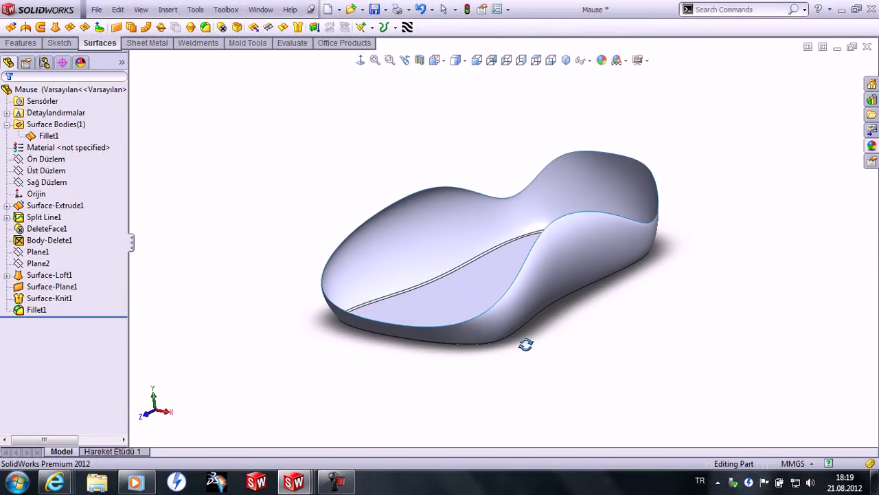
{"action": "left_click", "coordinate": [66, 170]}
{"action": "left_click", "coordinate": [88, 150]}
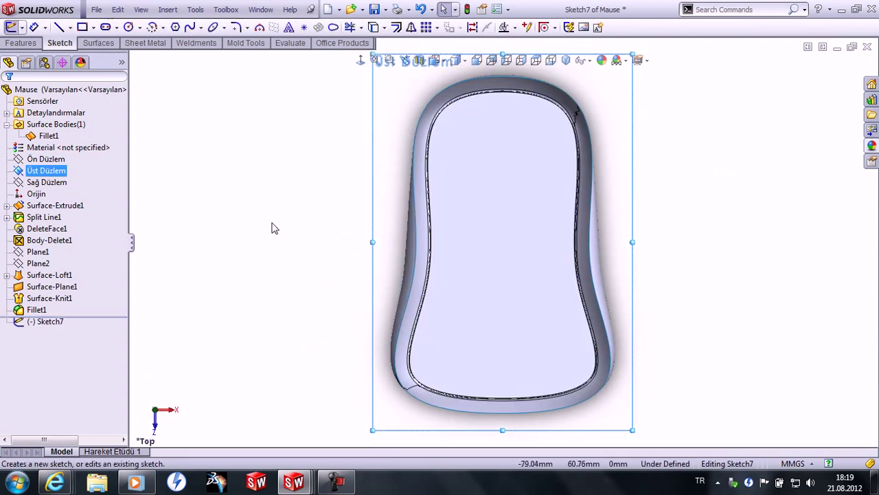
Step: Draw a vertical centerline up from the origin and a parallel vertical line to its right
{"action": "left_click", "coordinate": [70, 27]}
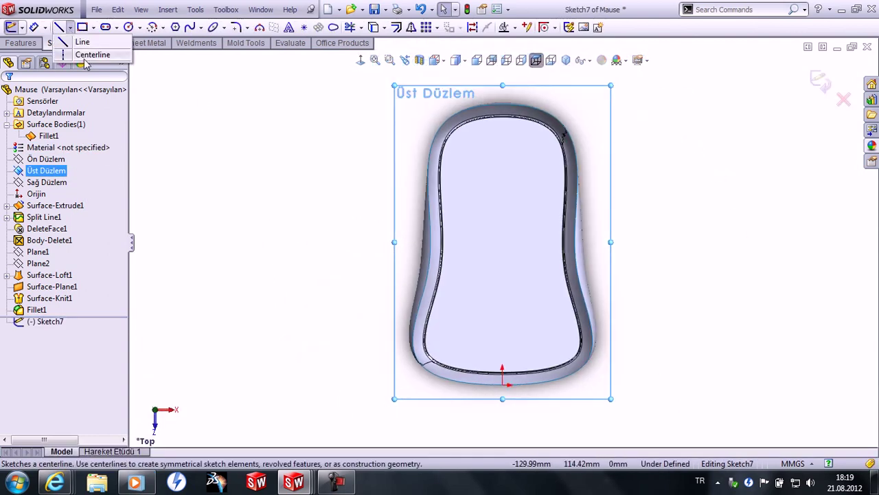
{"action": "left_click", "coordinate": [75, 55]}
{"action": "left_click", "coordinate": [502, 405]}
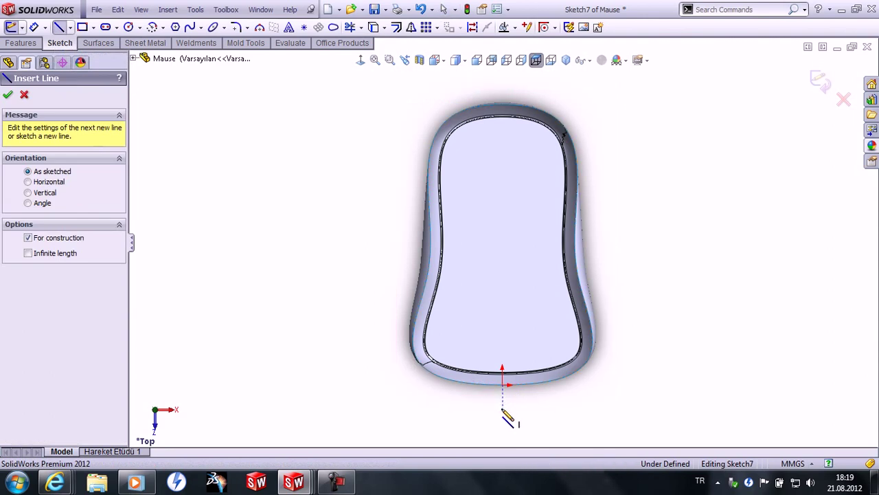
{"action": "left_click", "coordinate": [502, 87]}
{"action": "right_click", "coordinate": [566, 89]}
{"action": "left_click", "coordinate": [588, 100]}
{"action": "right_click_drag", "start_coordinate": [615, 96], "coordinate": [550, 92]}
{"action": "left_click", "coordinate": [550, 87]}
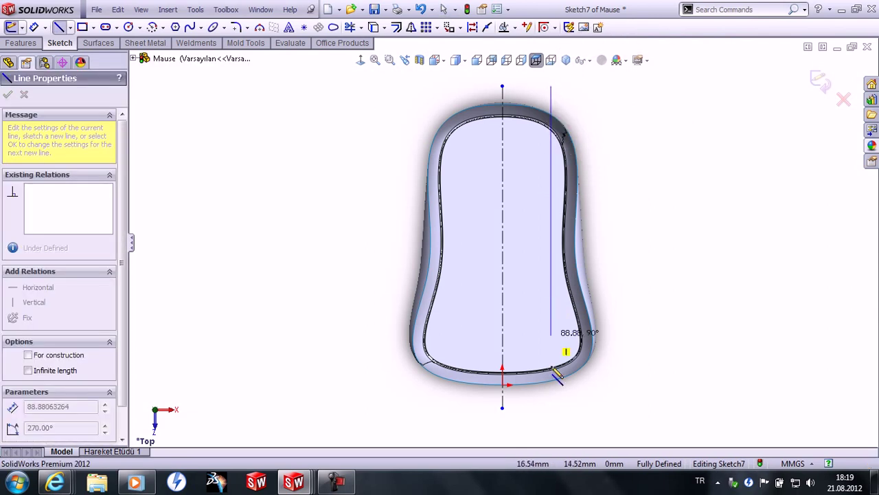
{"action": "left_click", "coordinate": [552, 410]}
{"action": "key", "text": "Escape"}
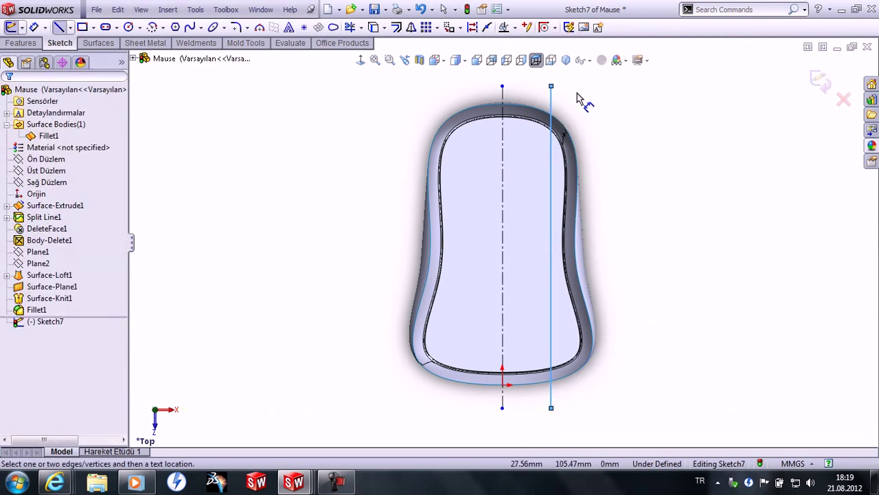
Step: Dimension the right line 16 mm from the centerline
{"action": "right_click_drag", "start_coordinate": [585, 90], "coordinate": [584, 72]}
{"action": "left_click", "coordinate": [551, 113]}
{"action": "left_click", "coordinate": [502, 103]}
{"action": "left_click", "coordinate": [519, 90]}
{"action": "type", "text": "16"}
{"action": "key", "text": "Return"}
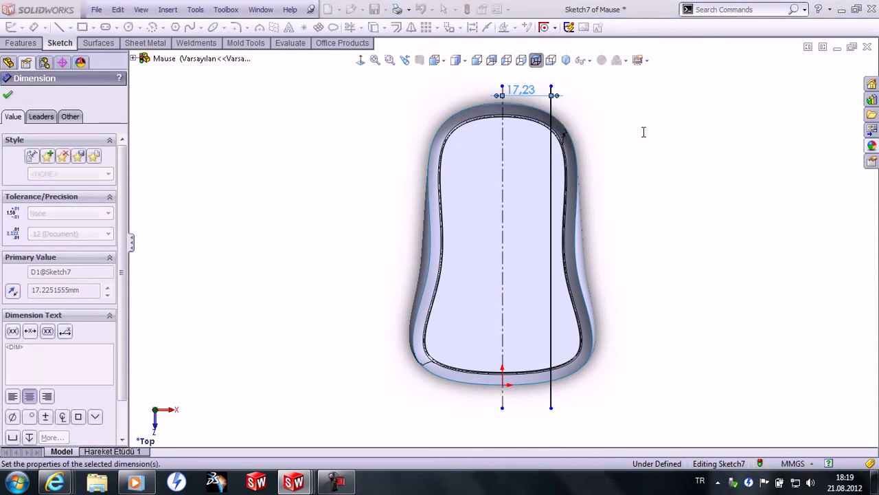
{"action": "right_click_drag", "start_coordinate": [655, 140], "coordinate": [649, 95]}
Step: Mirror the right line across the centerline, make the centerline a regular line, and close the sketch
{"action": "left_click_drag", "start_coordinate": [644, 176], "coordinate": [383, 254]}
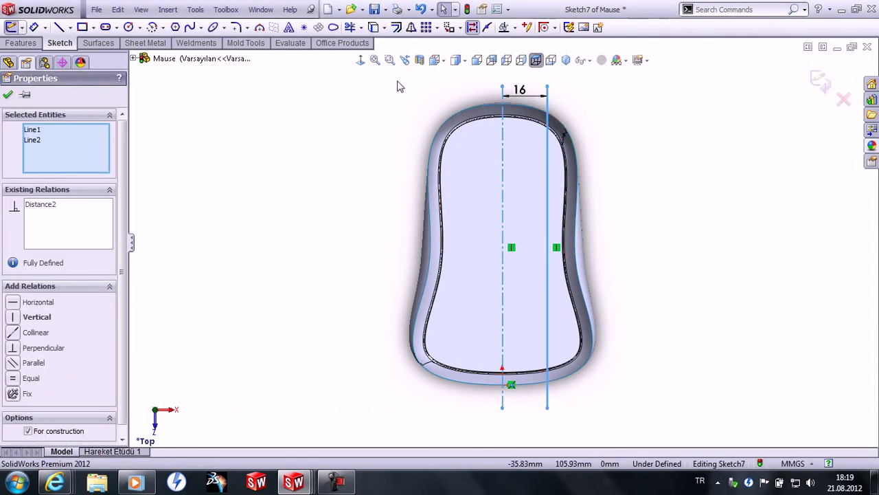
{"action": "left_click", "coordinate": [411, 27]}
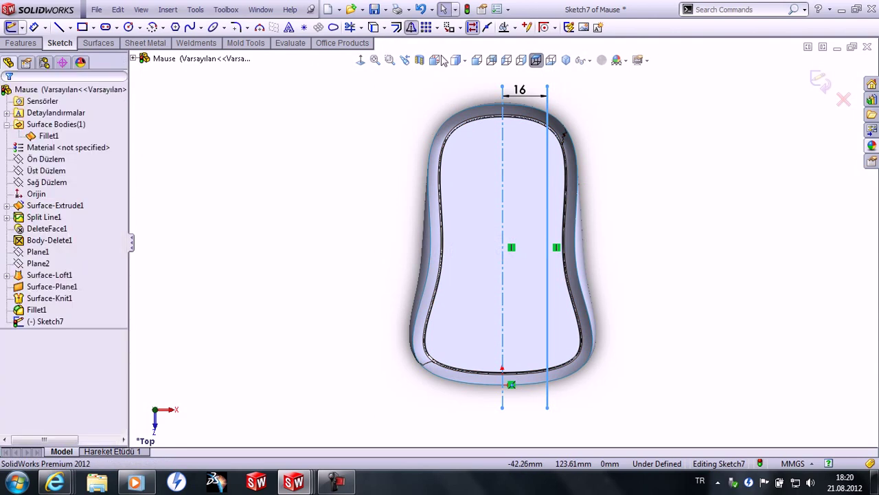
{"action": "left_click", "coordinate": [503, 135]}
{"action": "left_click", "coordinate": [550, 88]}
{"action": "mouse_move", "coordinate": [643, 218]}
{"action": "middle_mouse_down"}
{"action": "mouse_move", "coordinate": [648, 231]}
{"action": "mouse_move", "coordinate": [612, 255]}
{"action": "mouse_move", "coordinate": [633, 255]}
{"action": "mouse_move", "coordinate": [645, 207]}
{"action": "middle_mouse_up"}
{"action": "left_click", "coordinate": [819, 81]}
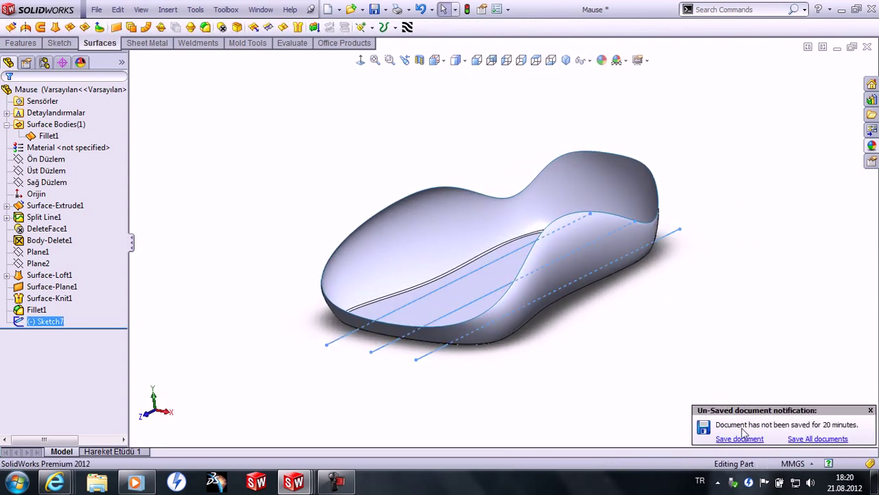
Step: Save the part
{"action": "left_click", "coordinate": [537, 396]}
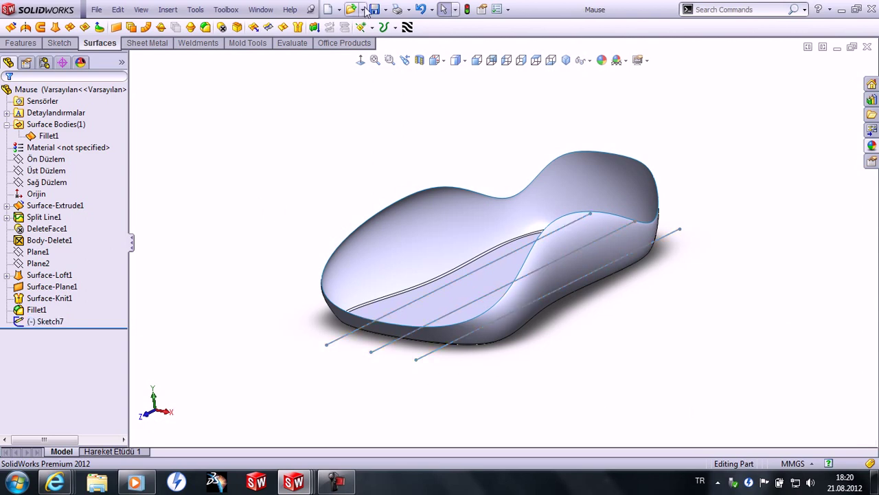
{"action": "left_click", "coordinate": [46, 182]}
{"action": "key", "text": "Escape"}
Step: Create a projection Split Line from Sketch7 onto the mouse shell's surface face
{"action": "left_click", "coordinate": [397, 28]}
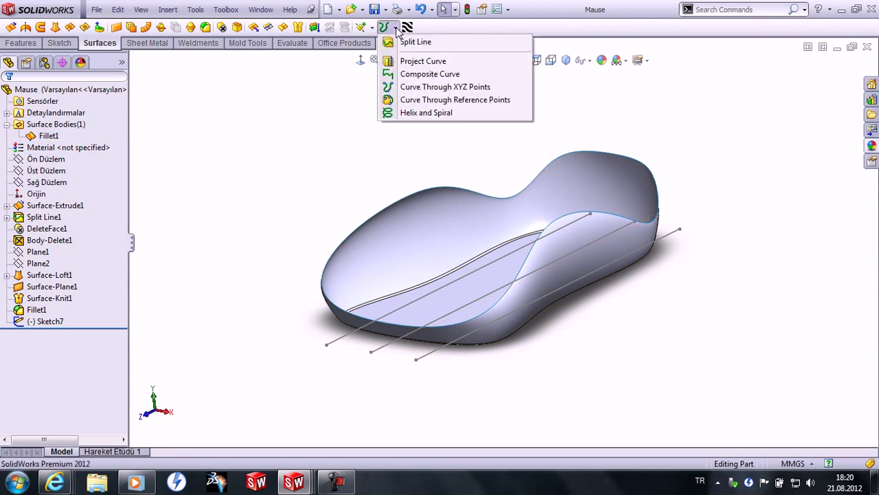
{"action": "left_click", "coordinate": [402, 43]}
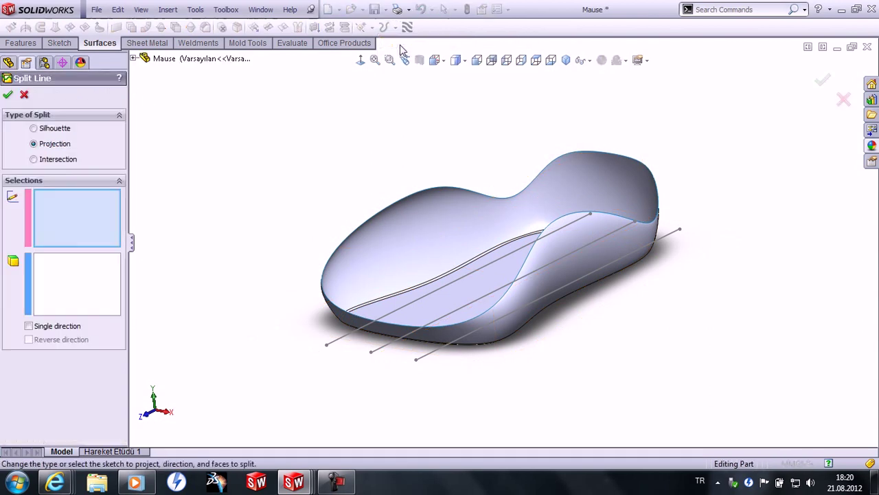
{"action": "left_click", "coordinate": [350, 340]}
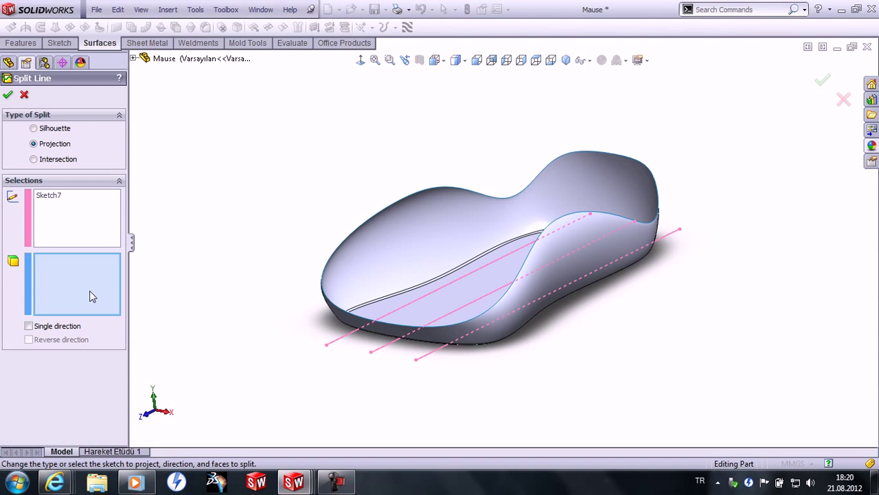
{"action": "left_click", "coordinate": [349, 318]}
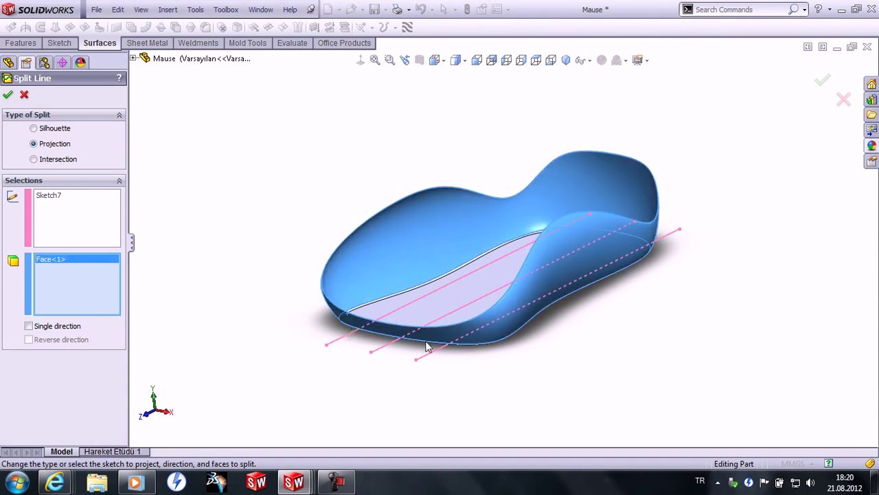
{"action": "mouse_move", "coordinate": [622, 352]}
{"action": "middle_mouse_down"}
{"action": "mouse_move", "coordinate": [688, 343]}
{"action": "mouse_move", "coordinate": [634, 363]}
{"action": "middle_mouse_up"}
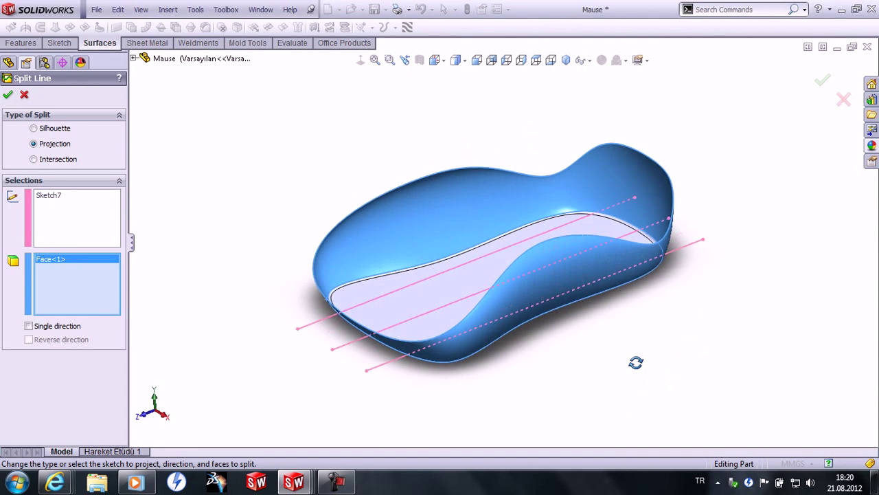
{"action": "left_click", "coordinate": [825, 78]}
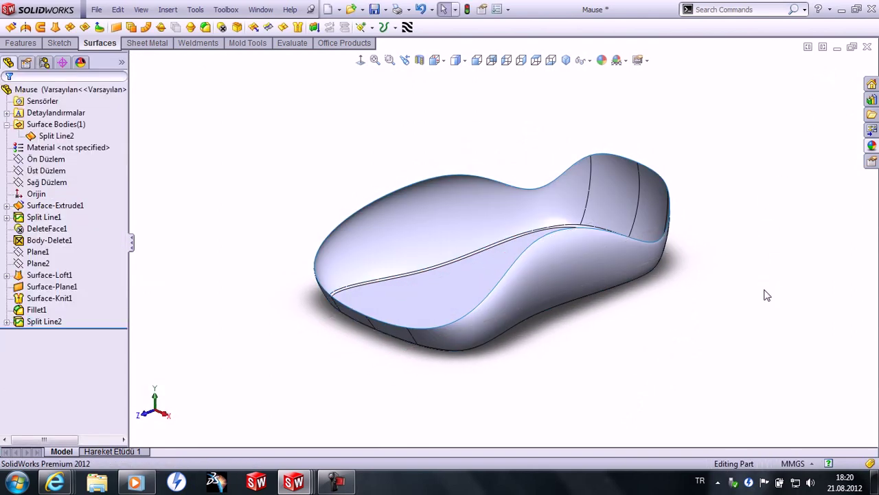
Step: Start a 3D sketch and section the model along Sağ Düzlem, viewed from the right
{"action": "mouse_move", "coordinate": [742, 264]}
{"action": "middle_mouse_down"}
{"action": "mouse_move", "coordinate": [777, 324]}
{"action": "mouse_move", "coordinate": [746, 189]}
{"action": "mouse_move", "coordinate": [761, 182]}
{"action": "mouse_move", "coordinate": [736, 234]}
{"action": "mouse_move", "coordinate": [728, 214]}
{"action": "mouse_move", "coordinate": [743, 233]}
{"action": "middle_mouse_up"}
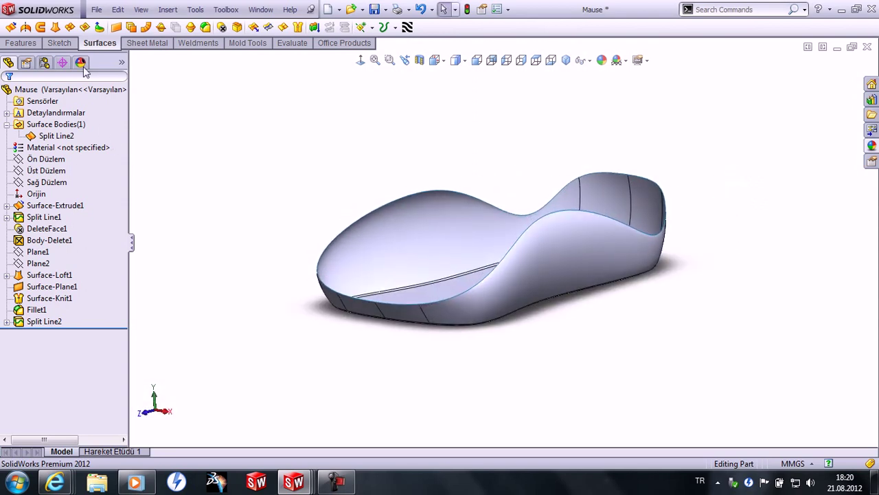
{"action": "left_click", "coordinate": [61, 42]}
{"action": "left_click", "coordinate": [22, 27]}
{"action": "left_click", "coordinate": [33, 55]}
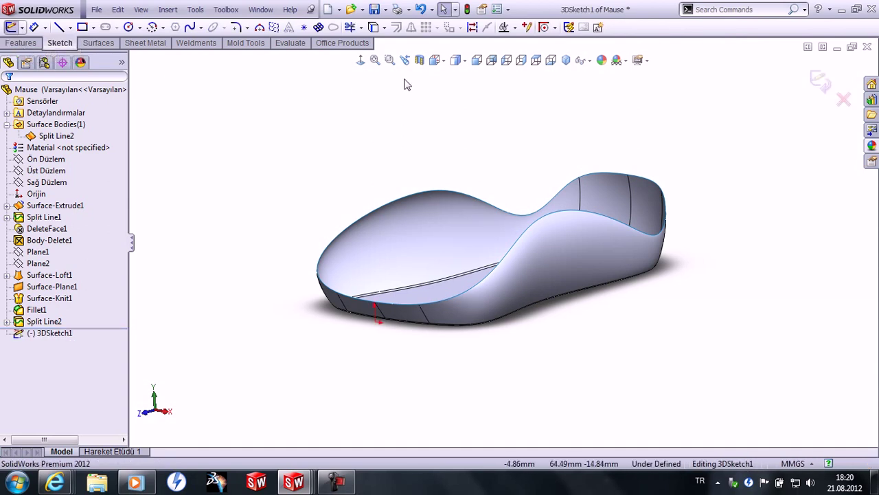
{"action": "left_click", "coordinate": [521, 62]}
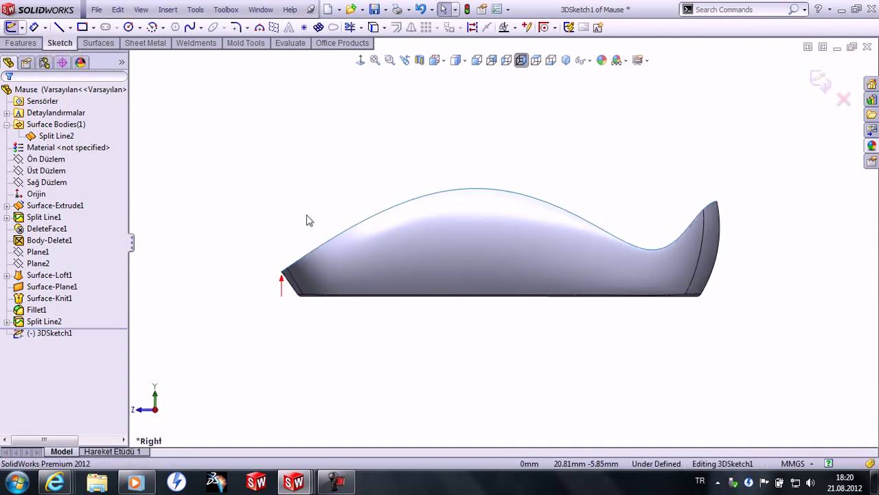
{"action": "scroll", "coordinate": [337, 197], "scroll_direction": "down", "scroll_amount": 2}
{"action": "left_click", "coordinate": [420, 60]}
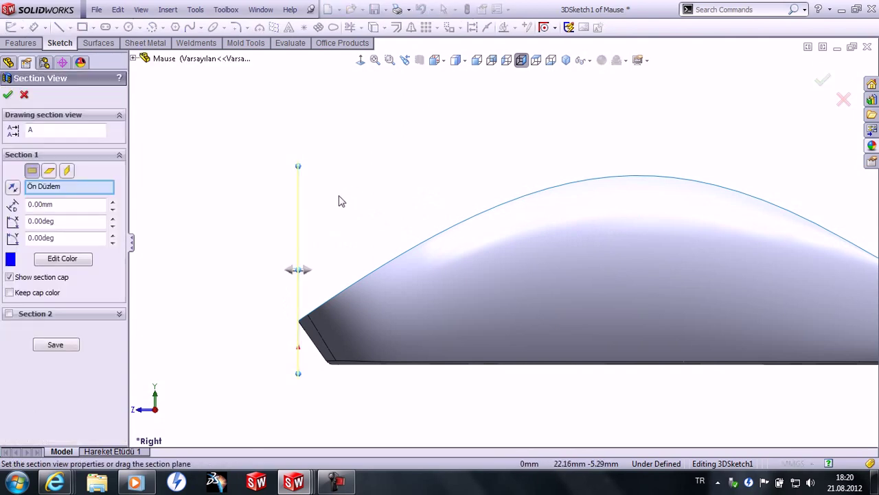
{"action": "left_click", "coordinate": [48, 173]}
{"action": "left_click", "coordinate": [67, 171]}
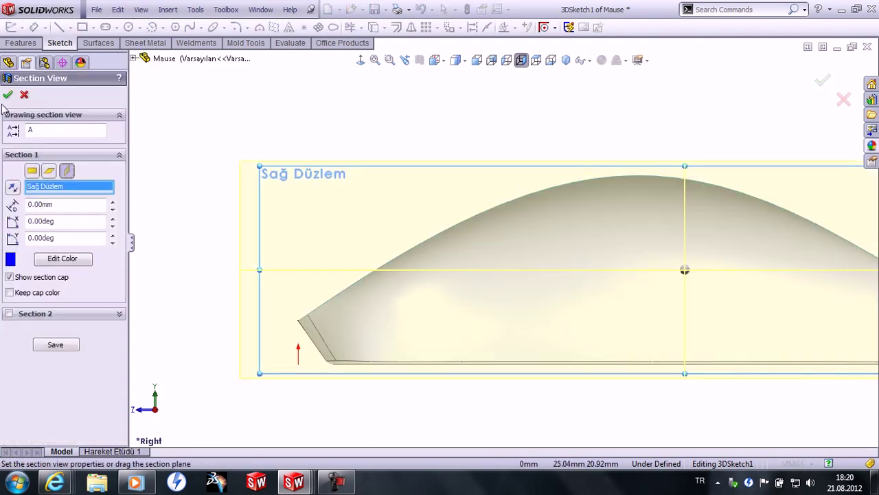
{"action": "left_click", "coordinate": [8, 94]}
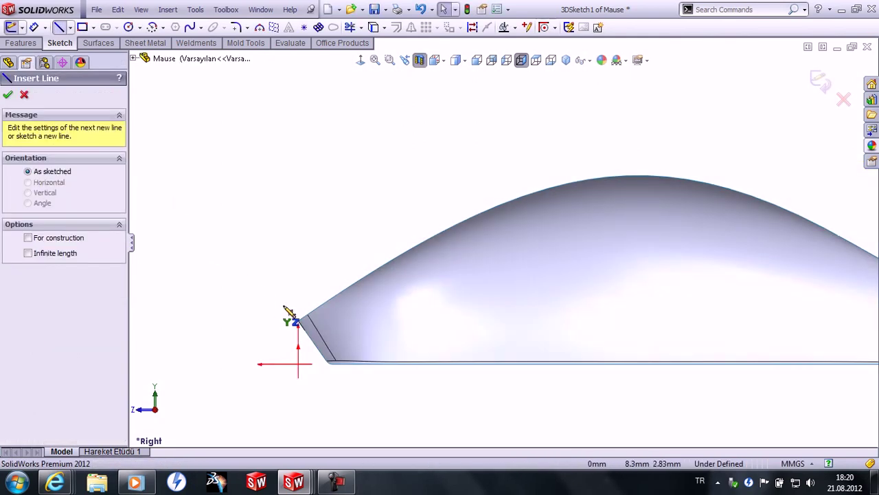
Step: Draw a short vertical line and an angled line up from the shell's front tip
{"action": "left_click", "coordinate": [298, 322]}
{"action": "left_click", "coordinate": [298, 275]}
{"action": "left_click", "coordinate": [326, 247]}
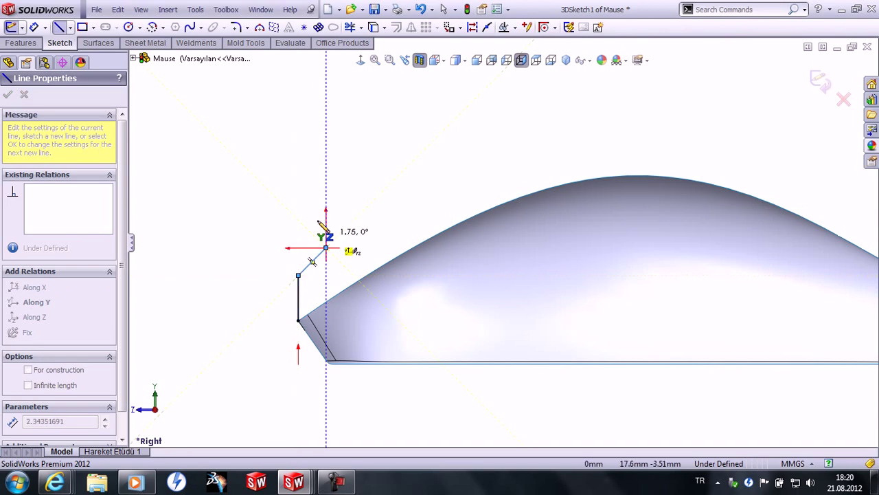
{"action": "right_click_drag", "start_coordinate": [325, 200], "coordinate": [322, 135]}
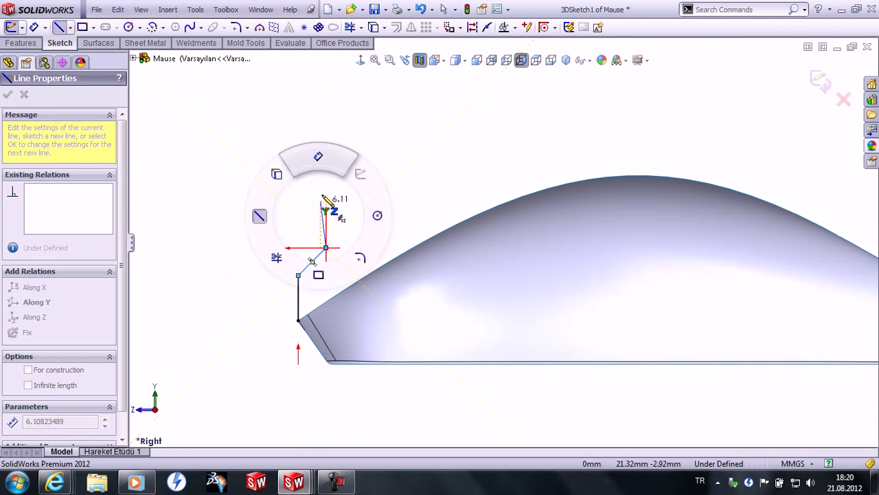
Step: Dimension the vertical line to 2 mm and the endpoint distance to 4 mm
{"action": "left_click", "coordinate": [302, 297]}
{"action": "left_click", "coordinate": [259, 300]}
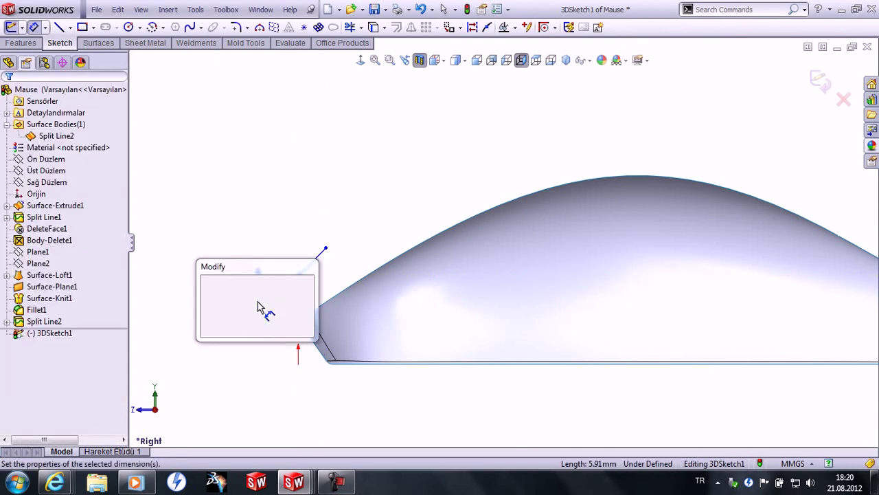
{"action": "type", "text": "2"}
{"action": "key", "text": "Return"}
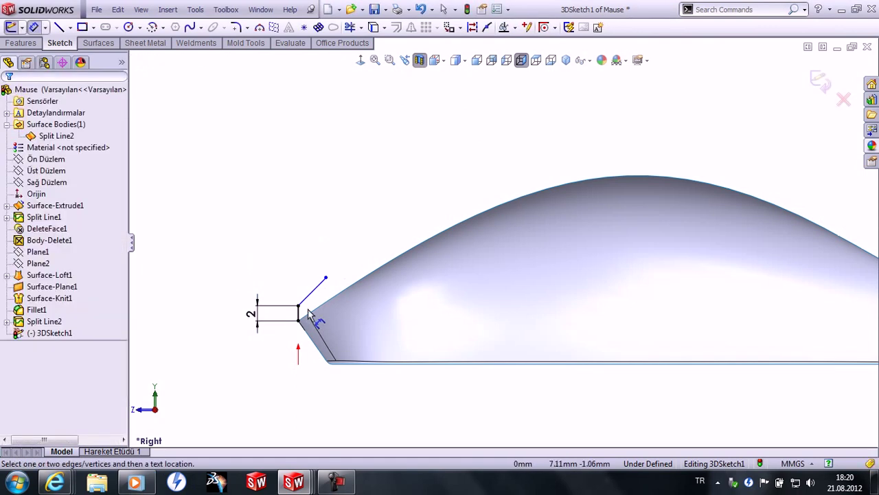
{"action": "left_click", "coordinate": [338, 269]}
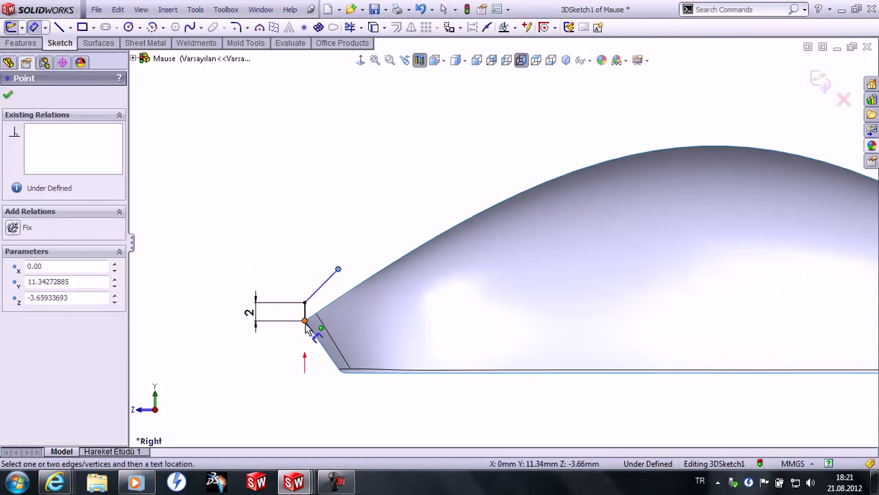
{"action": "left_click", "coordinate": [305, 321]}
{"action": "left_click", "coordinate": [197, 261]}
{"action": "type", "text": "4"}
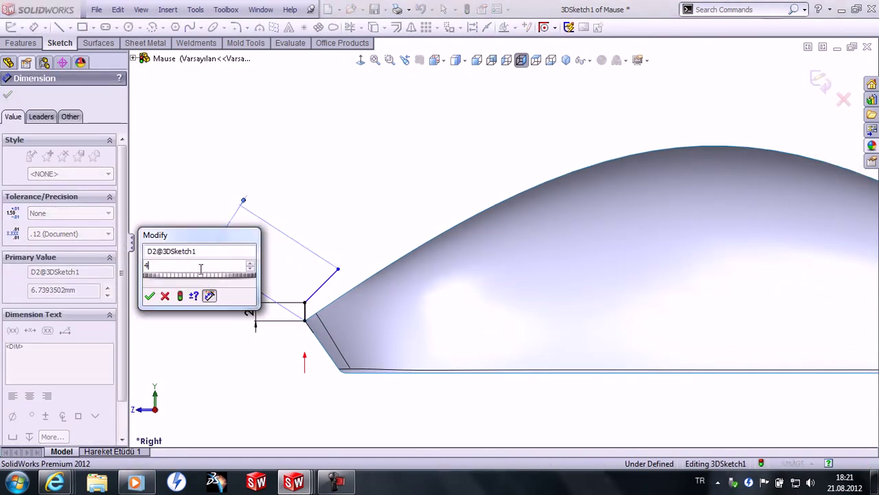
{"action": "key", "text": "Return"}
Step: Dimension the angle between the two short lines to 50°
{"action": "scroll", "coordinate": [330, 300], "scroll_direction": "down", "scroll_amount": 2}
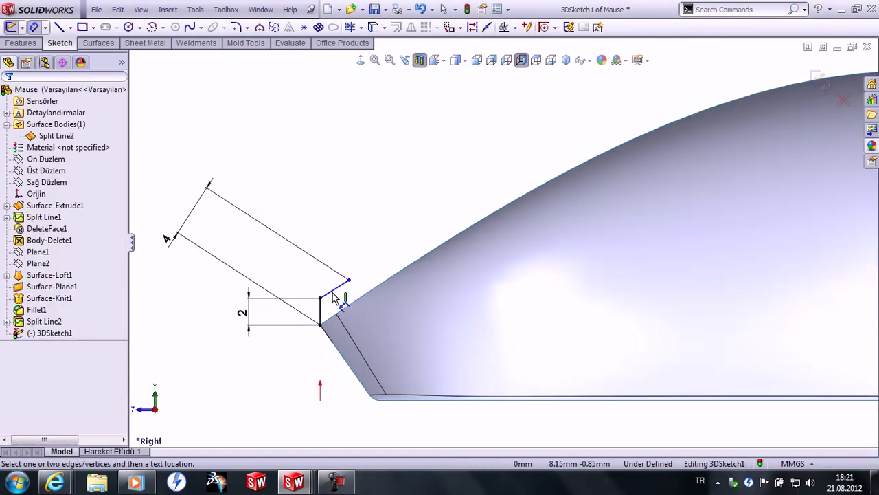
{"action": "left_click", "coordinate": [332, 297]}
{"action": "left_click", "coordinate": [330, 292]}
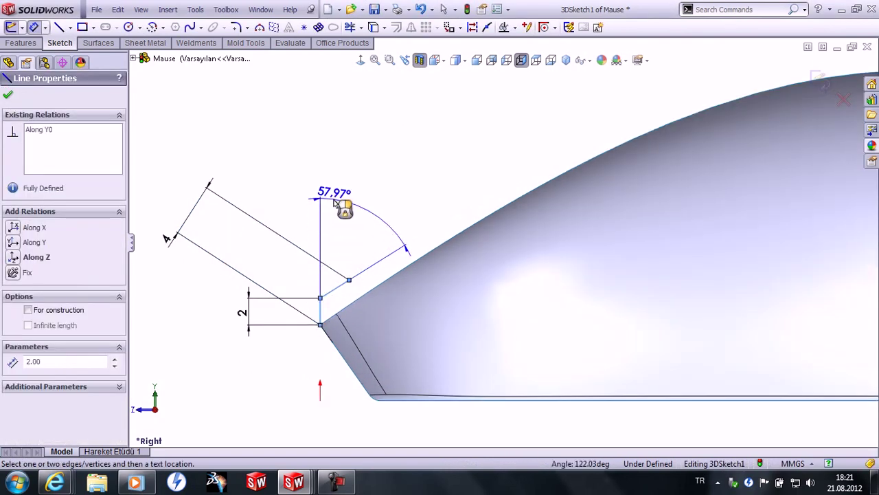
{"action": "left_click", "coordinate": [335, 201]}
{"action": "type", "text": "90"}
{"action": "key", "text": "Return"}
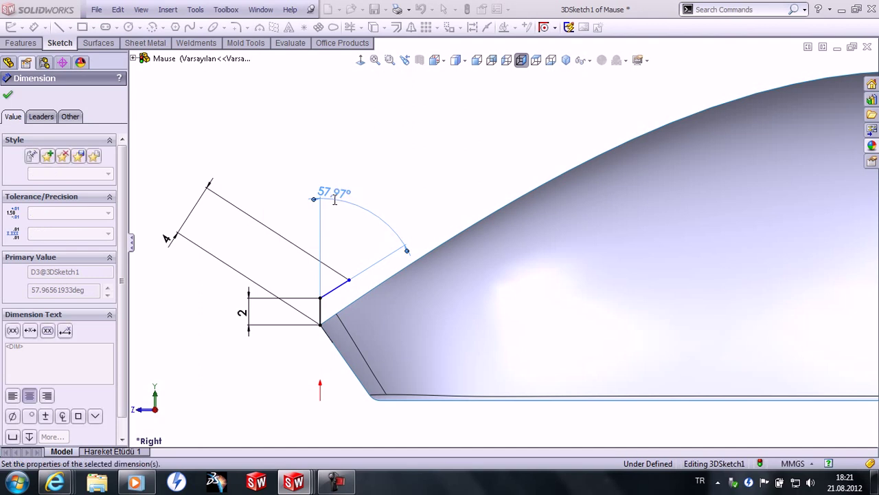
{"action": "key", "text": "Escape"}
{"action": "right_click", "coordinate": [392, 122]}
{"action": "left_click", "coordinate": [413, 126]}
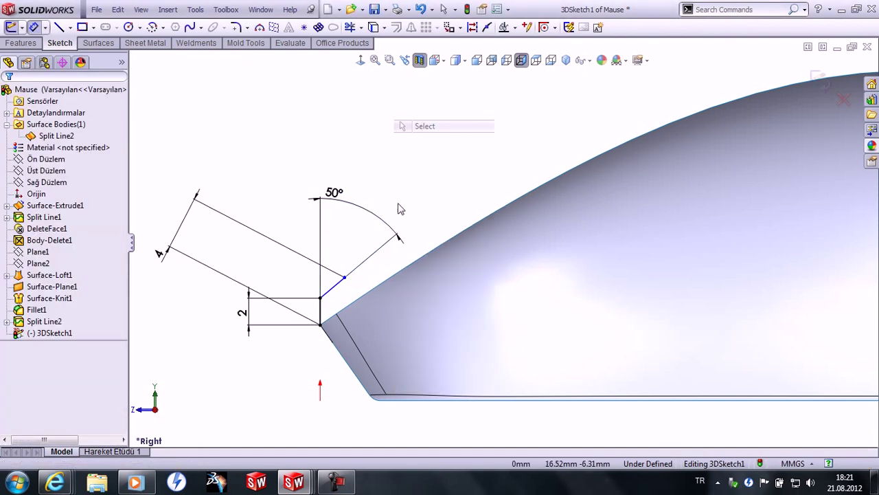
Step: Constrain the angled line's free endpoint On Plane with Sağ Düzlem
{"action": "left_click", "coordinate": [345, 278]}
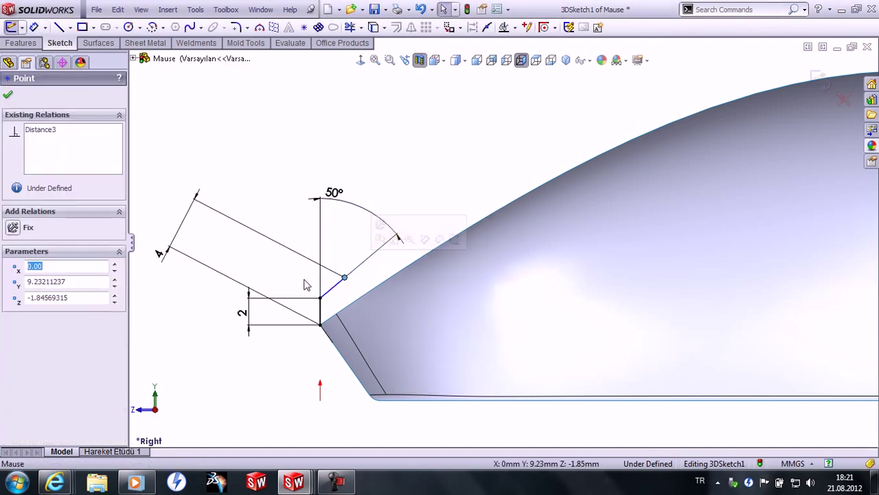
{"action": "left_click", "coordinate": [134, 59]}
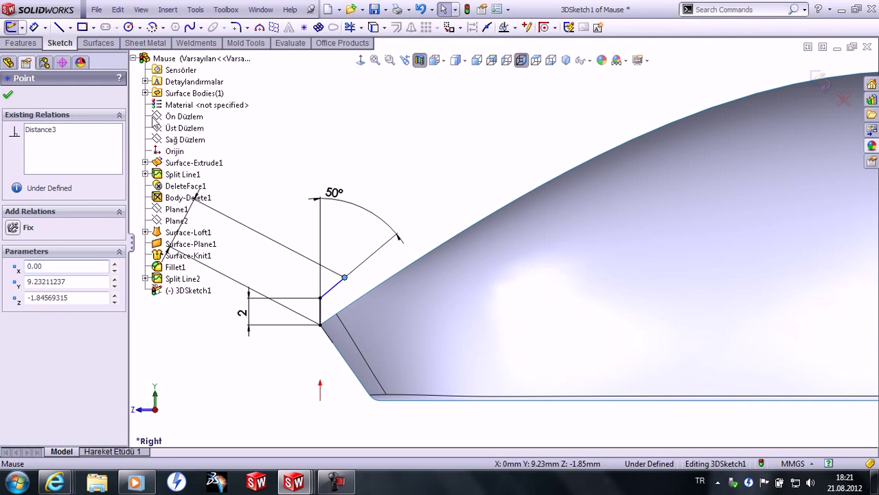
{"action": "left_click", "coordinate": [180, 140], "text": "ctrl"}
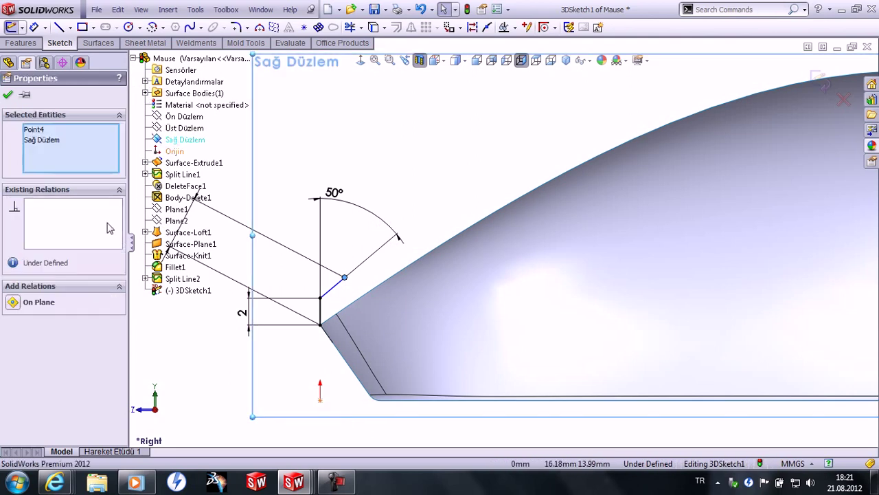
{"action": "left_click", "coordinate": [177, 367]}
{"action": "key", "text": "z"}
{"action": "key", "text": "z"}
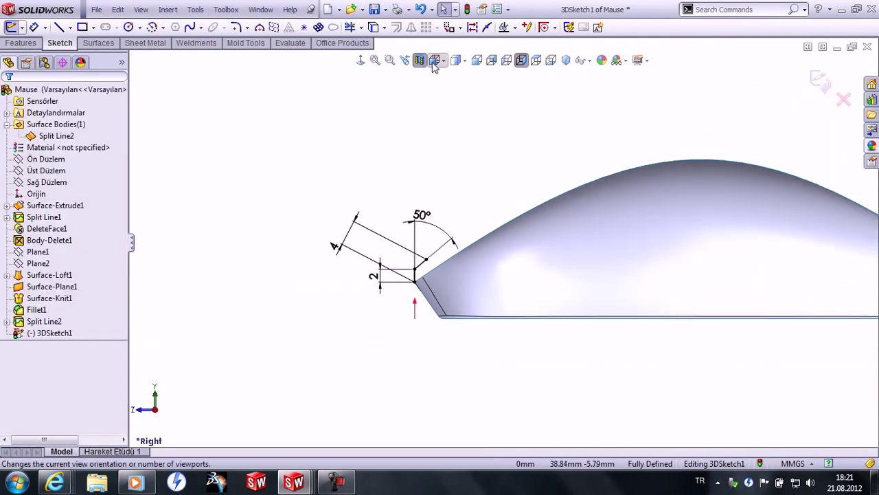
Step: Add a spline from the 50° line's endpoint to the rear rim of the shell
{"action": "mouse_move", "coordinate": [552, 174]}
{"action": "middle_mouse_down"}
{"action": "mouse_move", "coordinate": [598, 200]}
{"action": "mouse_move", "coordinate": [583, 202]}
{"action": "mouse_move", "coordinate": [583, 171]}
{"action": "mouse_move", "coordinate": [549, 141]}
{"action": "mouse_move", "coordinate": [553, 173]}
{"action": "mouse_move", "coordinate": [559, 145]}
{"action": "middle_mouse_up"}
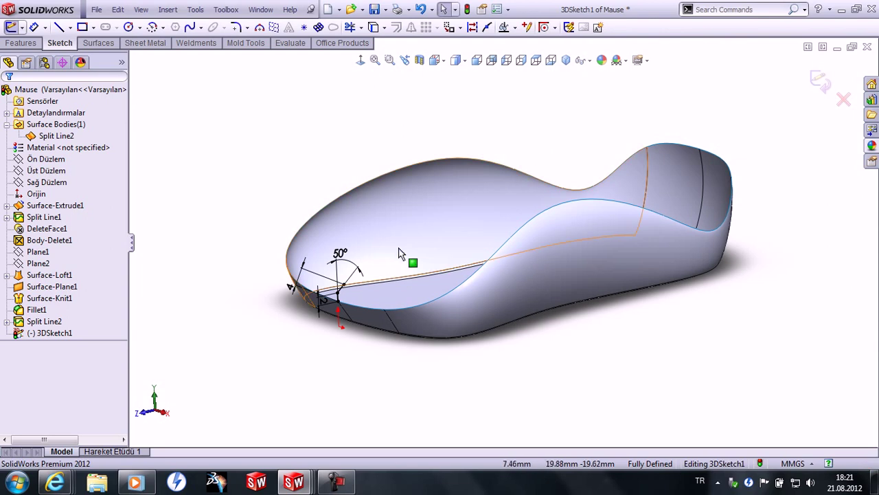
{"action": "left_click", "coordinate": [193, 29]}
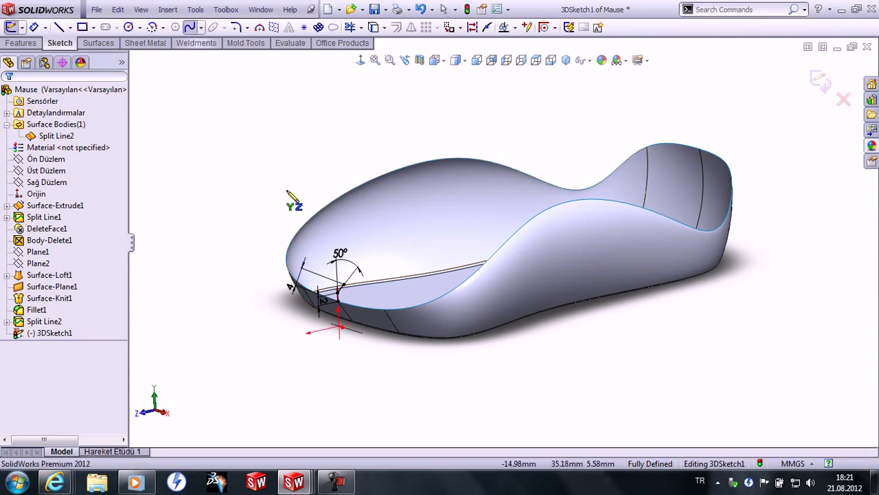
{"action": "left_click", "coordinate": [343, 284]}
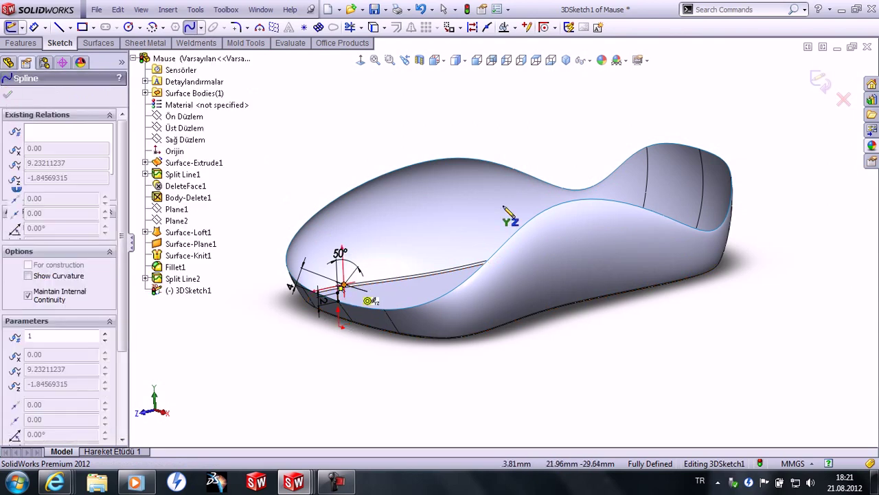
{"action": "mouse_move", "coordinate": [722, 197]}
{"action": "middle_mouse_down"}
{"action": "mouse_move", "coordinate": [730, 222]}
{"action": "mouse_move", "coordinate": [718, 165]}
{"action": "middle_mouse_up"}
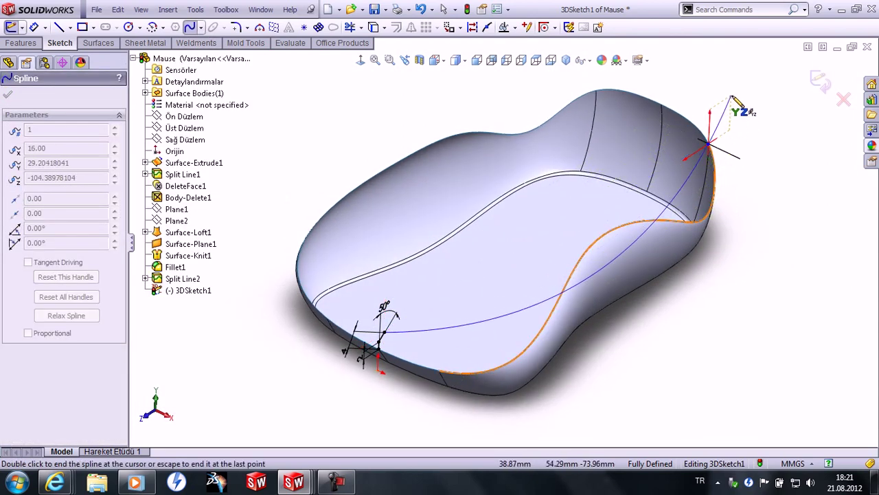
{"action": "right_click", "coordinate": [728, 96]}
{"action": "left_click", "coordinate": [751, 104]}
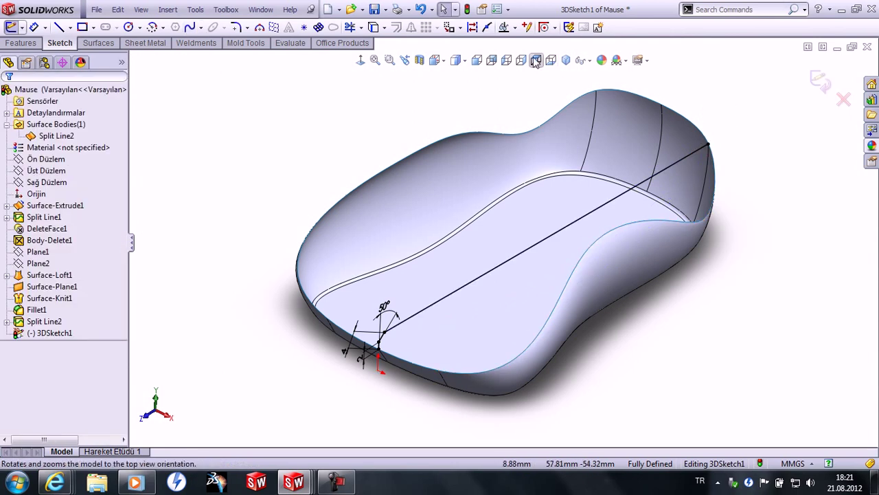
{"action": "left_click", "coordinate": [536, 62]}
{"action": "scroll", "coordinate": [506, 331], "scroll_direction": "down", "scroll_amount": 3}
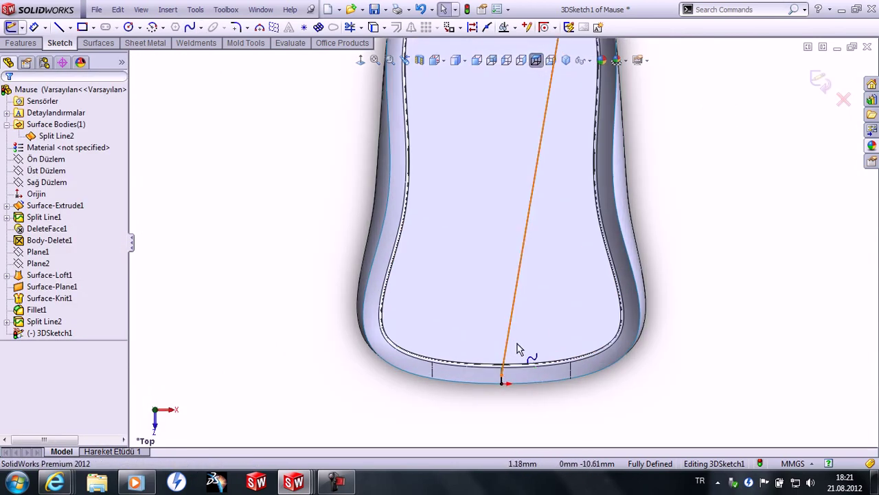
Step: Pull the spline's start tangent and dimension its length to 138
{"action": "left_click", "coordinate": [519, 349]}
{"action": "mouse_move", "coordinate": [552, 235]}
{"action": "left_mouse_down"}
{"action": "mouse_move", "coordinate": [584, 275]}
{"action": "mouse_move", "coordinate": [706, 377]}
{"action": "left_mouse_up"}
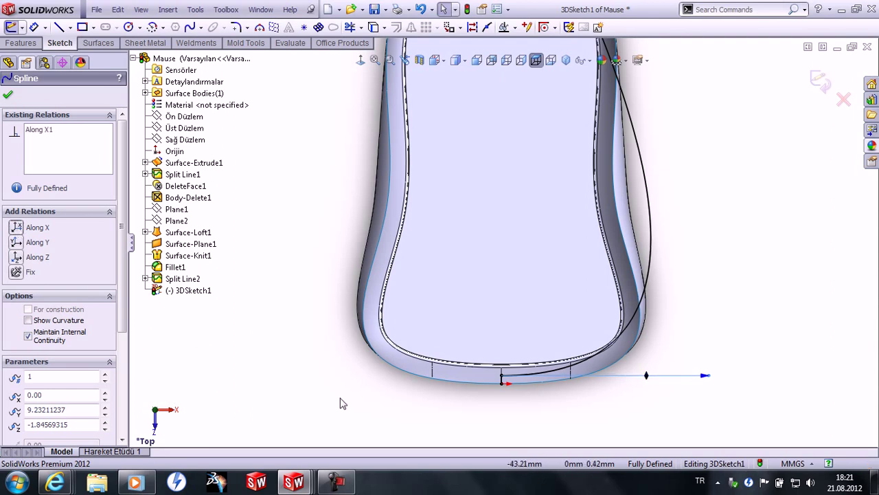
{"action": "left_click", "coordinate": [450, 423]}
{"action": "right_click_drag", "start_coordinate": [683, 408], "coordinate": [686, 355]}
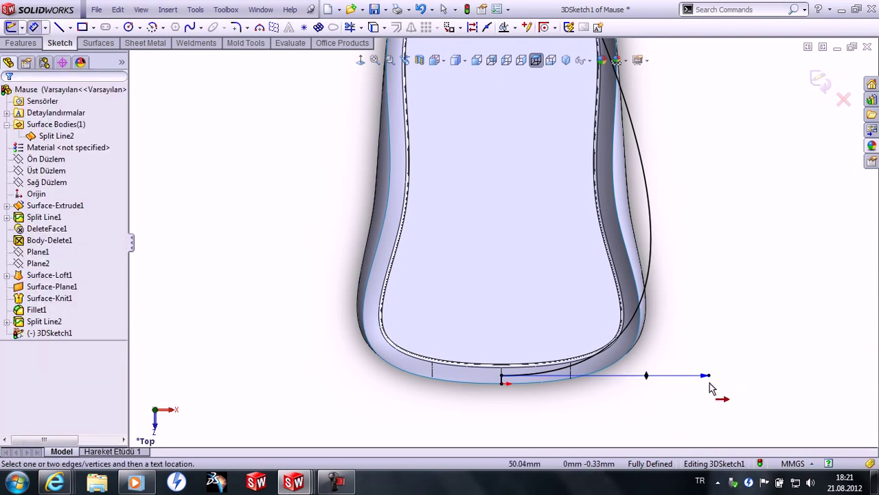
{"action": "left_click", "coordinate": [712, 380]}
{"action": "left_click", "coordinate": [754, 296]}
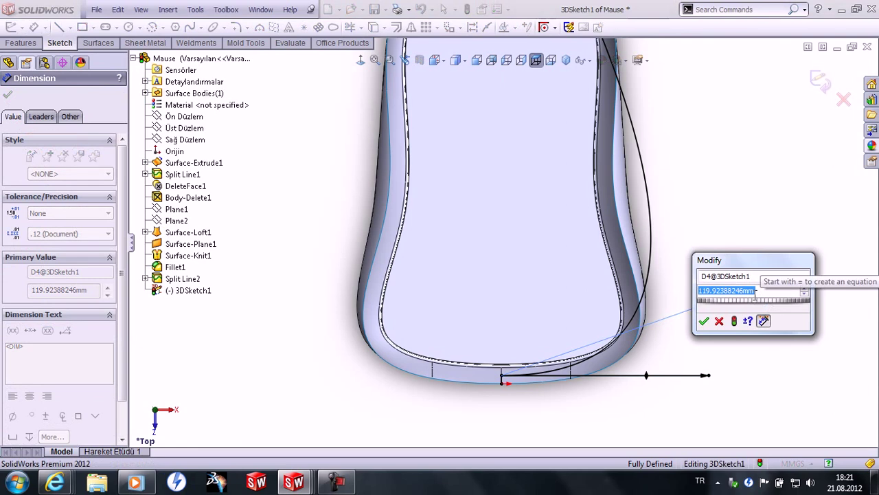
{"action": "type", "text": "138"}
{"action": "key", "text": "Return"}
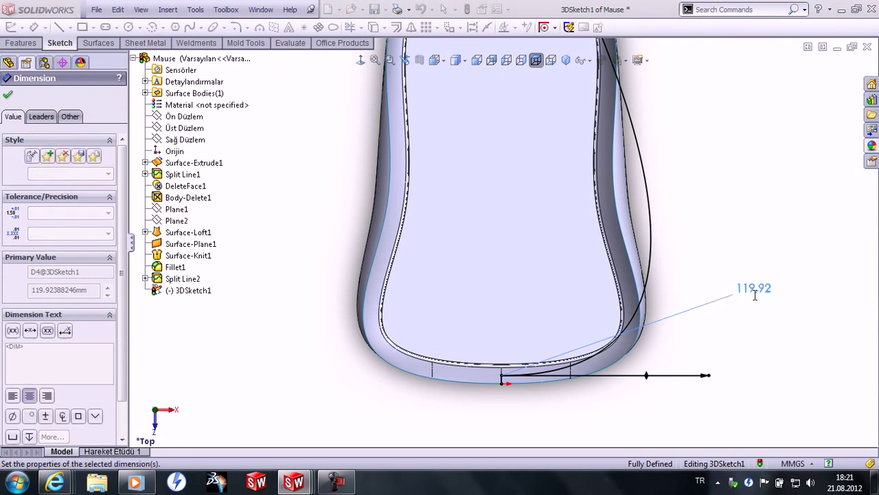
{"action": "right_click", "coordinate": [727, 146]}
{"action": "left_click", "coordinate": [745, 148]}
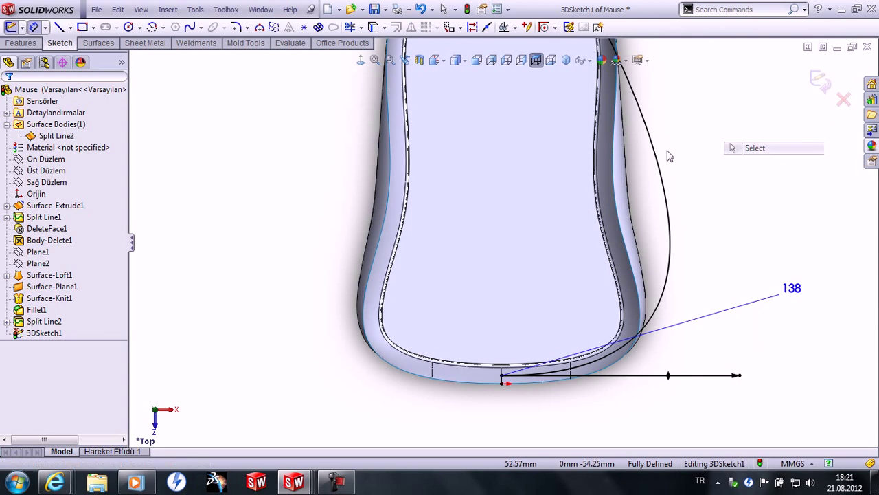
{"action": "key", "text": "f"}
Step: Redirect the spline's end tangent toward the front and dimension its length to 178
{"action": "left_click", "coordinate": [552, 176]}
{"action": "scroll", "coordinate": [560, 184], "scroll_direction": "down", "scroll_amount": 2}
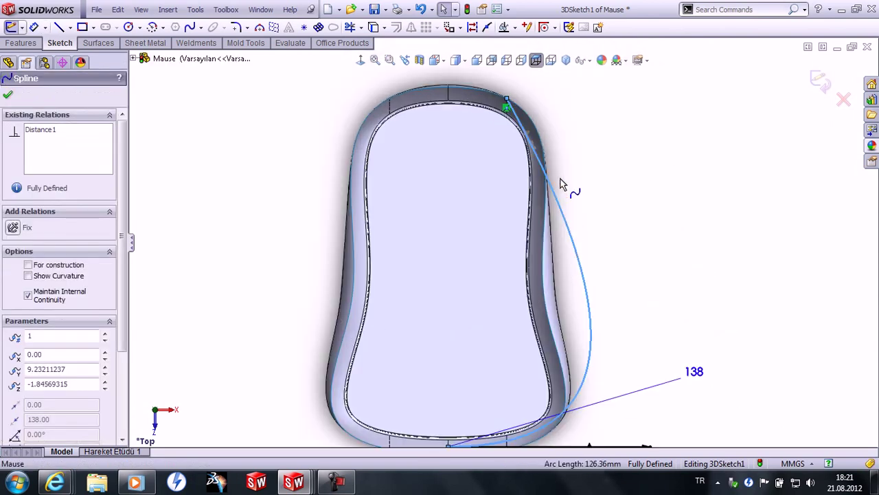
{"action": "left_click_drag", "start_coordinate": [535, 154], "coordinate": [485, 232]}
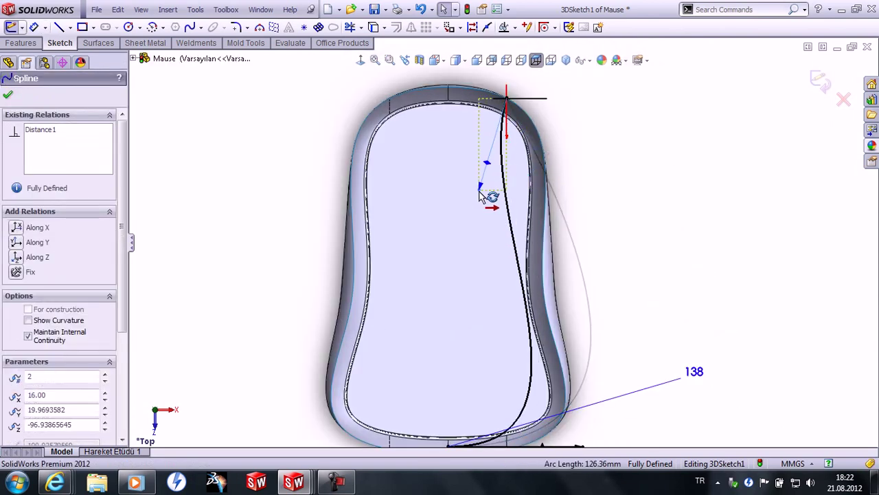
{"action": "left_click", "coordinate": [634, 252]}
{"action": "right_click_drag", "start_coordinate": [647, 292], "coordinate": [648, 269]}
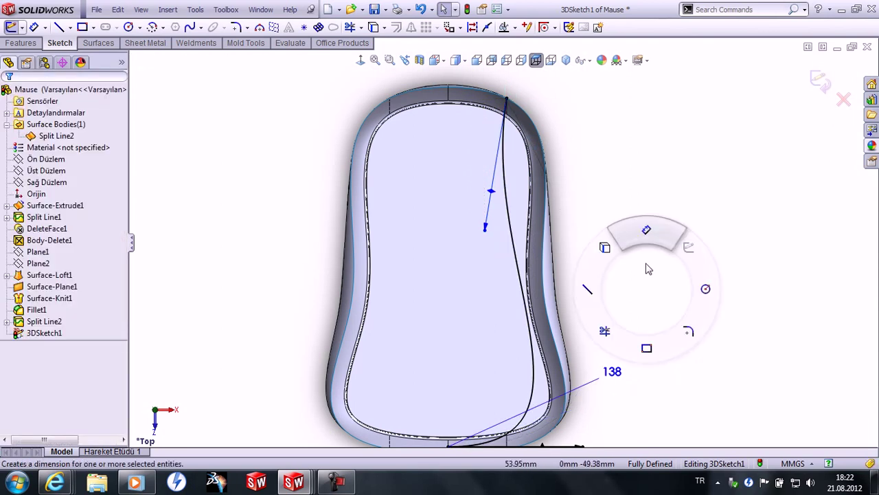
{"action": "left_click", "coordinate": [485, 228]}
{"action": "left_click", "coordinate": [651, 185]}
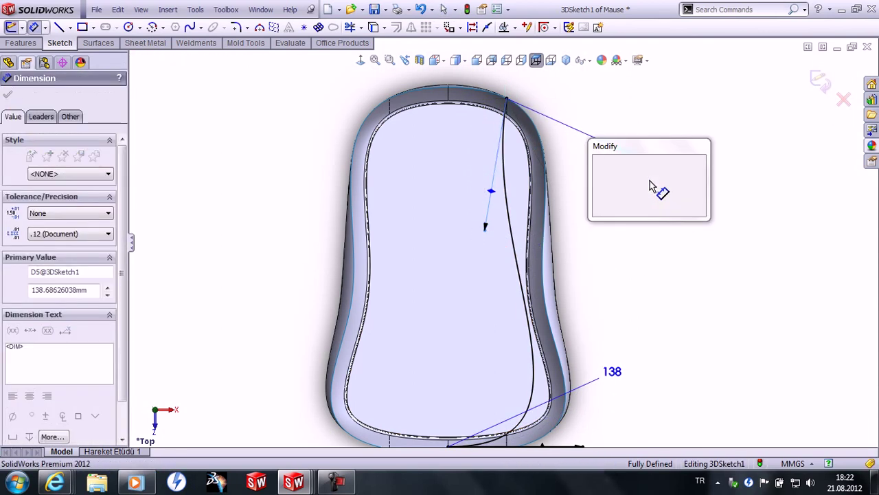
{"action": "type", "text": "178"}
{"action": "key", "text": "Return"}
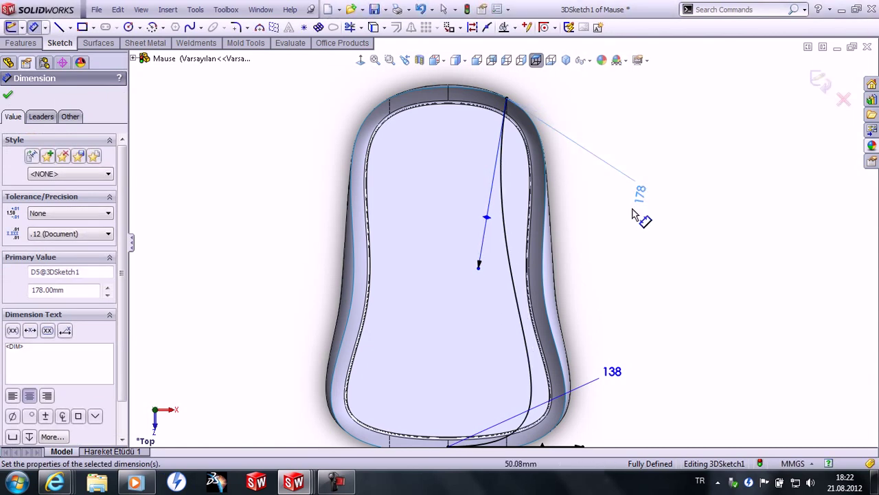
{"action": "right_click", "coordinate": [675, 120]}
{"action": "left_click", "coordinate": [707, 123]}
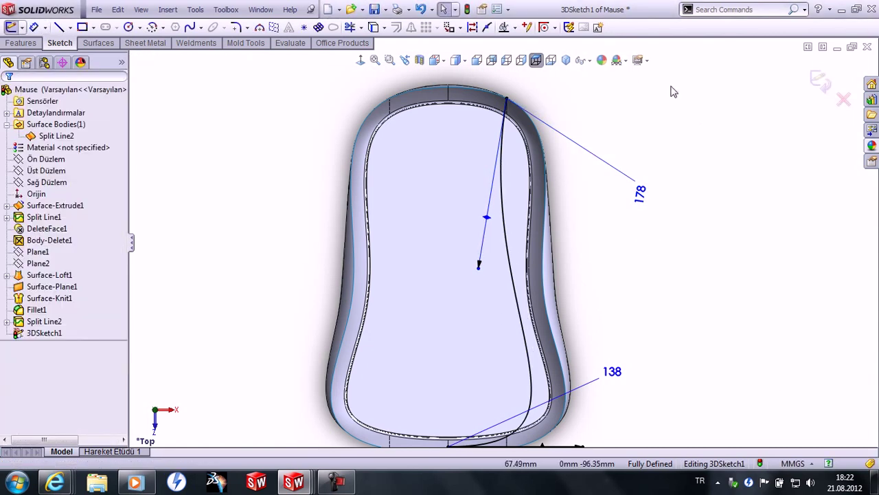
{"action": "left_click", "coordinate": [522, 59]}
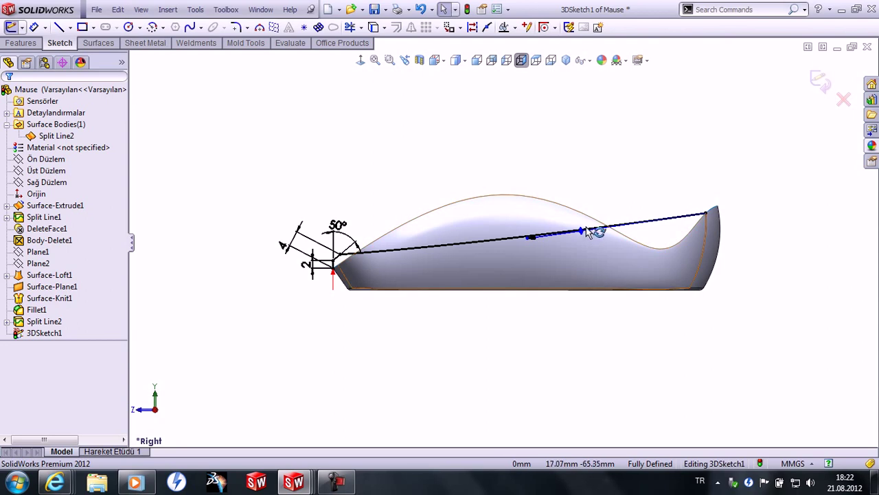
Step: Raise the spline's end tangent and draw a horizontal centerline from its rear endpoint
{"action": "mouse_move", "coordinate": [587, 232]}
{"action": "left_mouse_down"}
{"action": "mouse_move", "coordinate": [556, 141]}
{"action": "mouse_move", "coordinate": [567, 138]}
{"action": "left_mouse_up"}
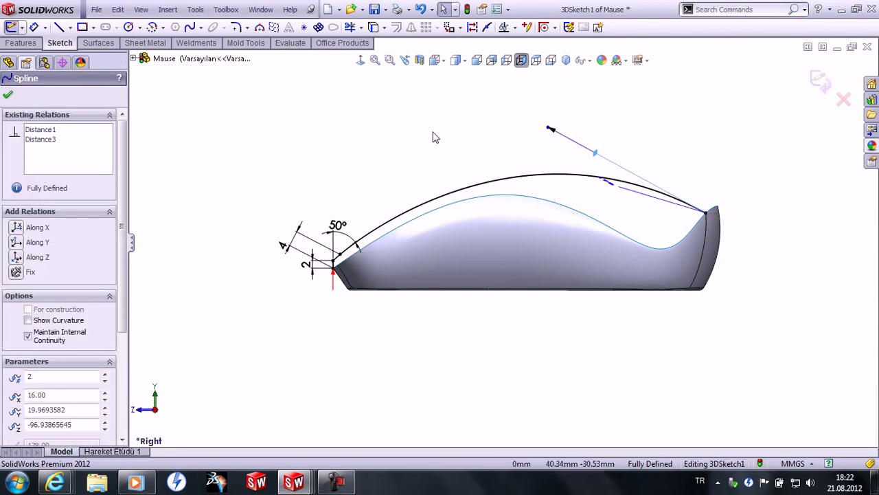
{"action": "left_click", "coordinate": [433, 138]}
{"action": "scroll", "coordinate": [625, 144], "scroll_direction": "down", "scroll_amount": 2}
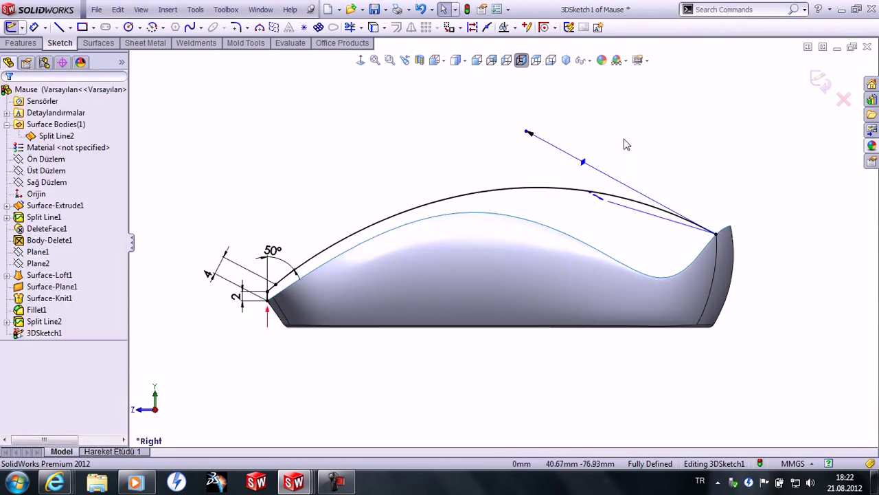
{"action": "left_click", "coordinate": [71, 28]}
{"action": "left_click", "coordinate": [86, 55]}
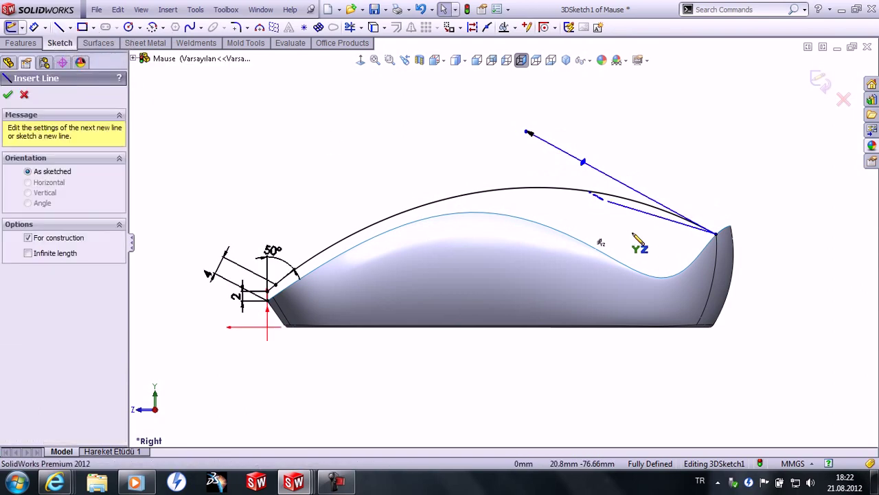
{"action": "left_click", "coordinate": [716, 235]}
{"action": "left_click", "coordinate": [603, 235]}
Step: Dimension the angle between the end tangent and the centerline to 326°
{"action": "right_click_drag", "start_coordinate": [693, 182], "coordinate": [694, 140]}
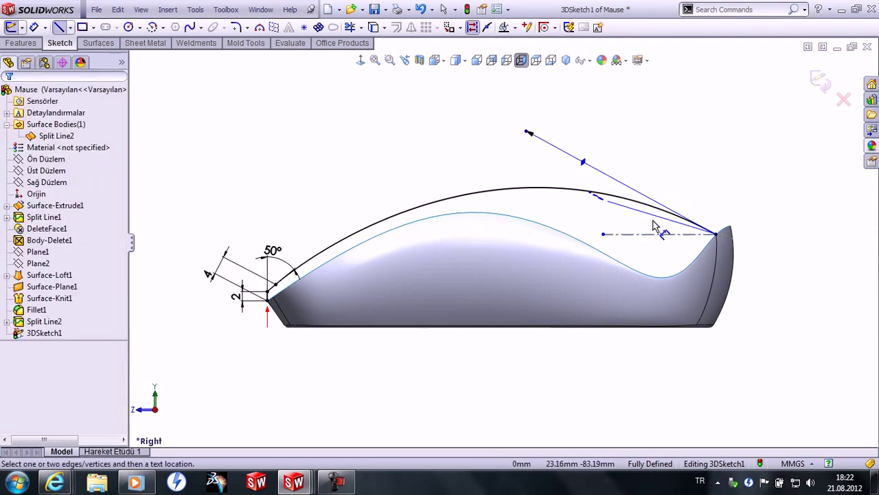
{"action": "scroll", "coordinate": [654, 227], "scroll_direction": "down", "scroll_amount": 3}
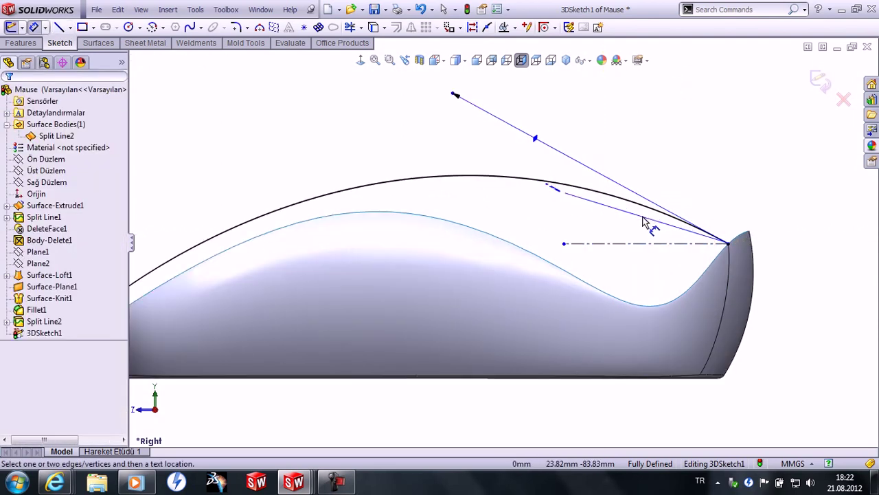
{"action": "left_click", "coordinate": [539, 142]}
{"action": "left_click", "coordinate": [603, 244]}
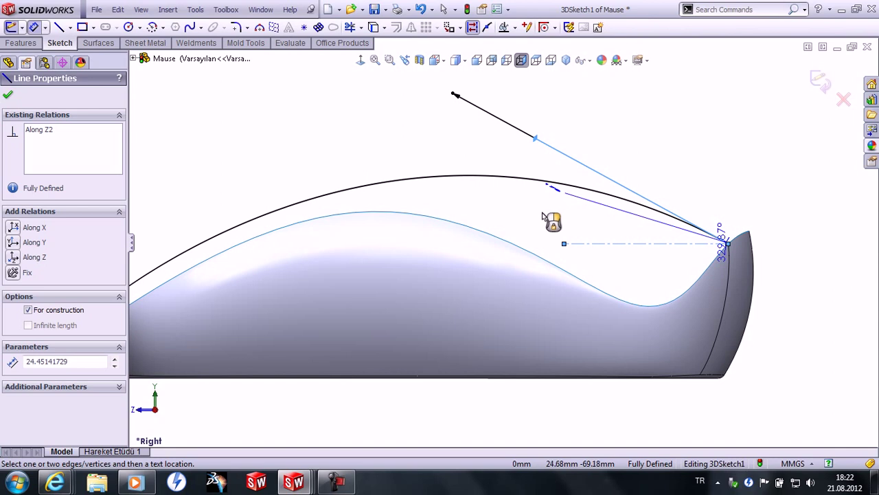
{"action": "left_click", "coordinate": [543, 217]}
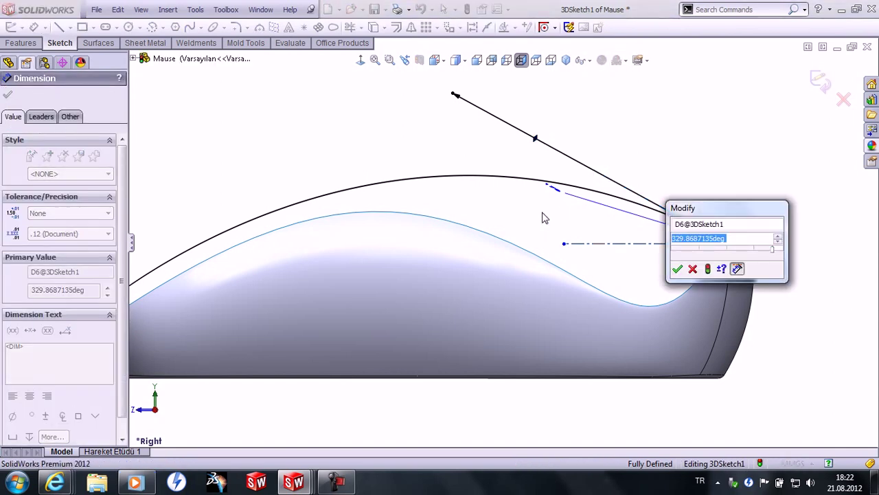
{"action": "type", "text": "326"}
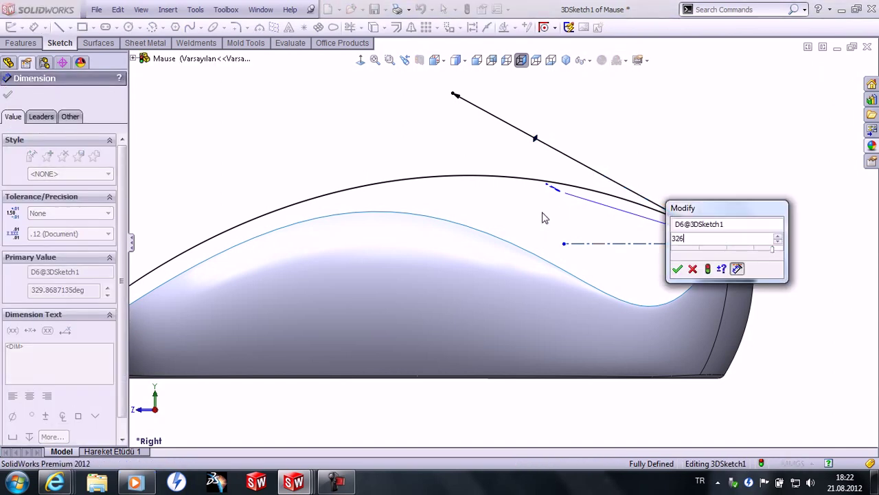
{"action": "key", "text": "Return"}
{"action": "key", "text": "Escape"}
{"action": "right_click", "coordinate": [675, 110]}
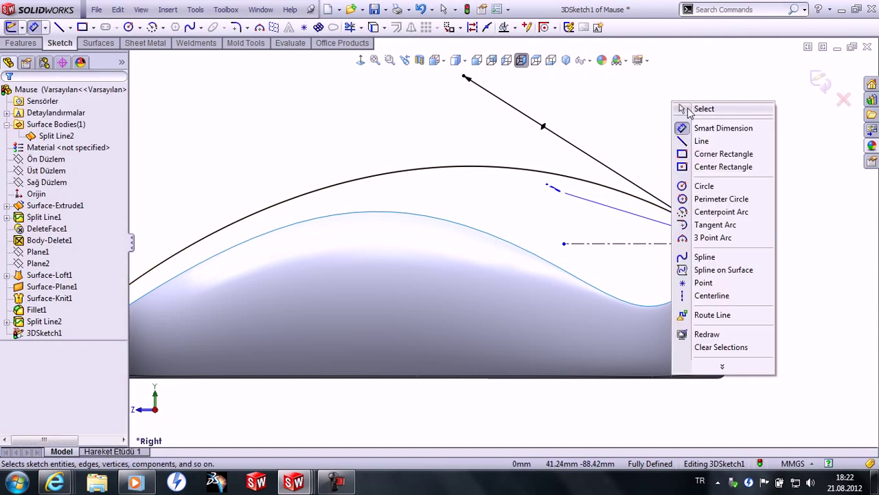
{"action": "left_click", "coordinate": [687, 110]}
Step: Orbit and zoom the view around to the mouse's nose
{"action": "middle_click_drag", "start_coordinate": [690, 112], "coordinate": [709, 143]}
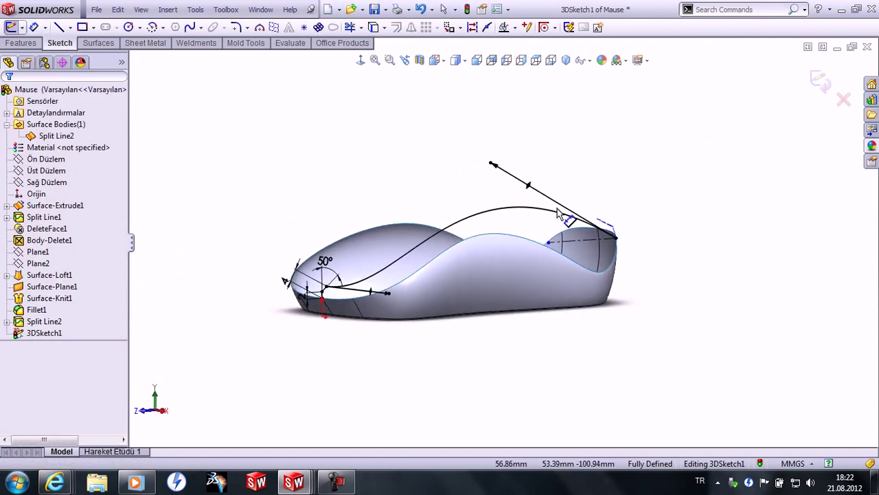
{"action": "scroll", "coordinate": [357, 291], "scroll_direction": "down", "scroll_amount": 5}
{"action": "scroll", "coordinate": [275, 294], "scroll_direction": "down", "scroll_amount": 2}
{"action": "scroll", "coordinate": [412, 278], "scroll_direction": "up", "scroll_amount": 2}
{"action": "mouse_move", "coordinate": [412, 279]}
{"action": "middle_mouse_down"}
{"action": "mouse_move", "coordinate": [382, 264]}
{"action": "mouse_move", "coordinate": [371, 271]}
{"action": "middle_mouse_up"}
{"action": "scroll", "coordinate": [371, 272], "scroll_direction": "down", "scroll_amount": 3}
{"action": "scroll", "coordinate": [385, 261], "scroll_direction": "down", "scroll_amount": 2}
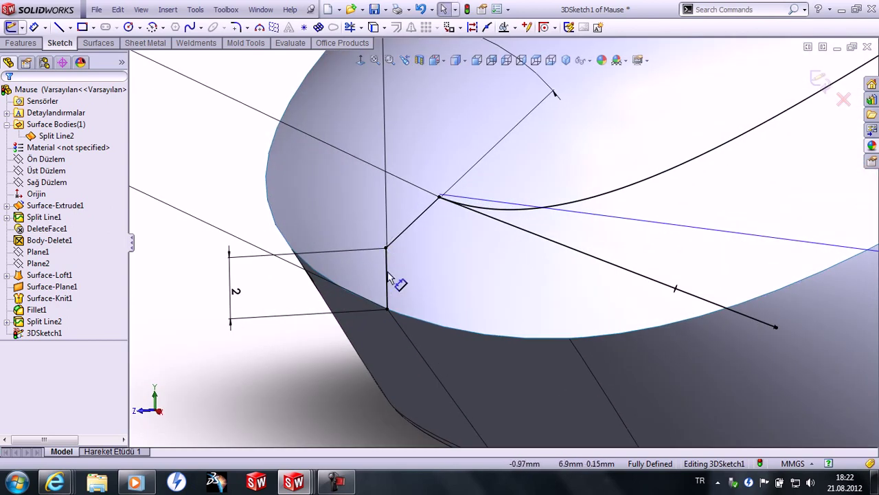
Step: Replace the vertical and diagonal nose lines with a single fitted spline
{"action": "left_click", "coordinate": [410, 235]}
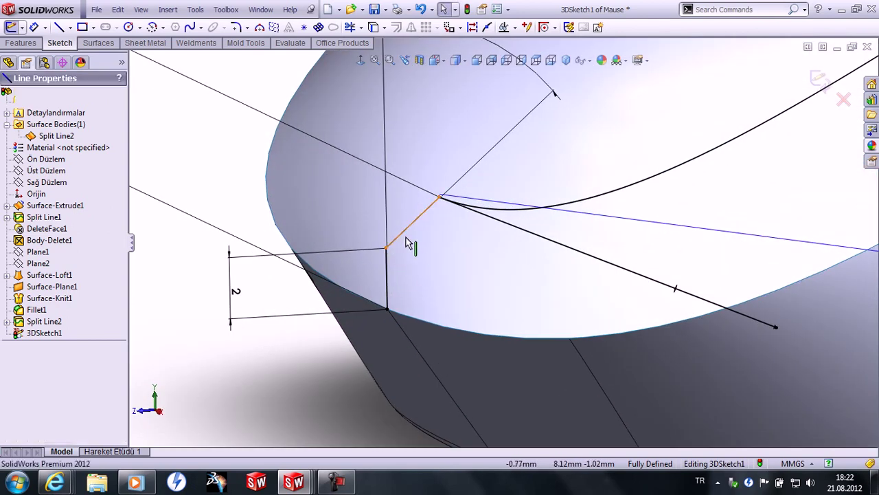
{"action": "left_click", "coordinate": [385, 280], "text": "ctrl"}
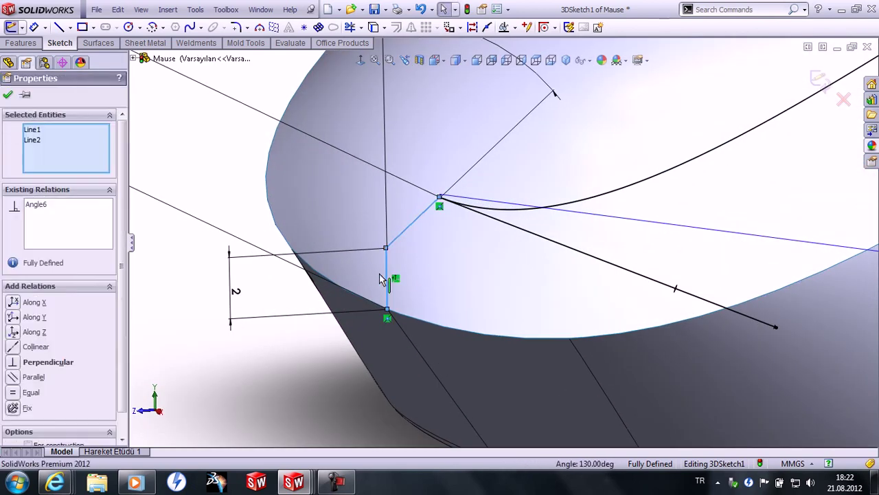
{"action": "left_click", "coordinate": [201, 28]}
{"action": "left_click", "coordinate": [210, 81]}
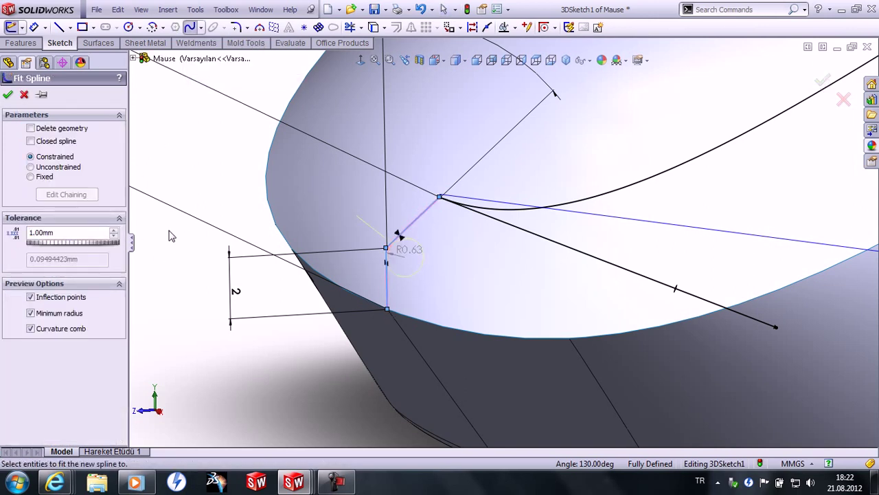
{"action": "left_click", "coordinate": [8, 94]}
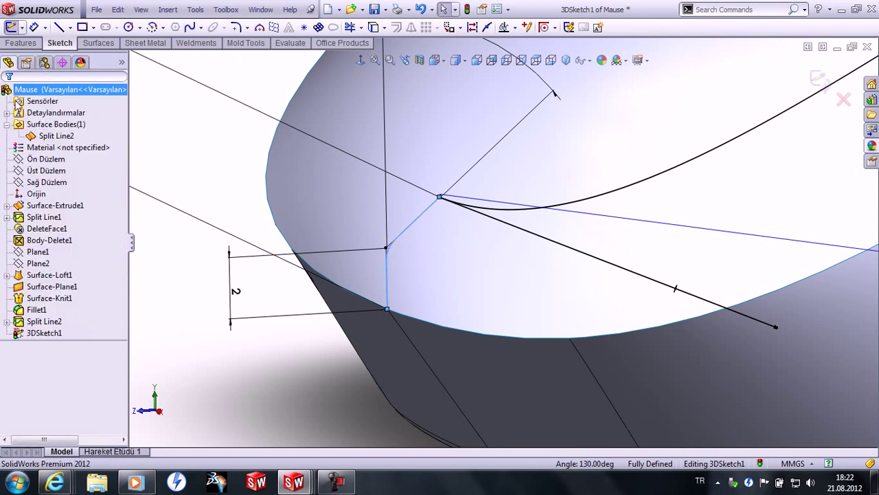
Step: Exit the 3D sketch and select Plane1 in the feature tree
{"action": "left_click", "coordinate": [240, 179]}
{"action": "scroll", "coordinate": [724, 163], "scroll_direction": "up", "scroll_amount": 2}
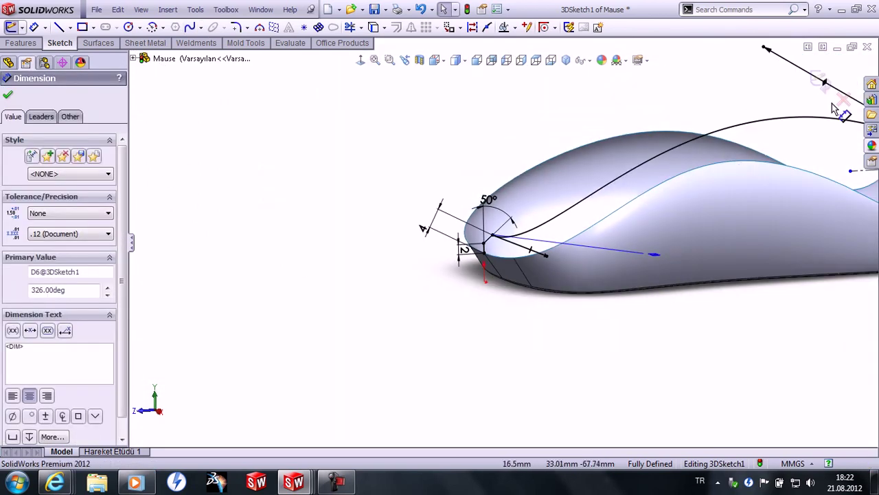
{"action": "left_click", "coordinate": [819, 80]}
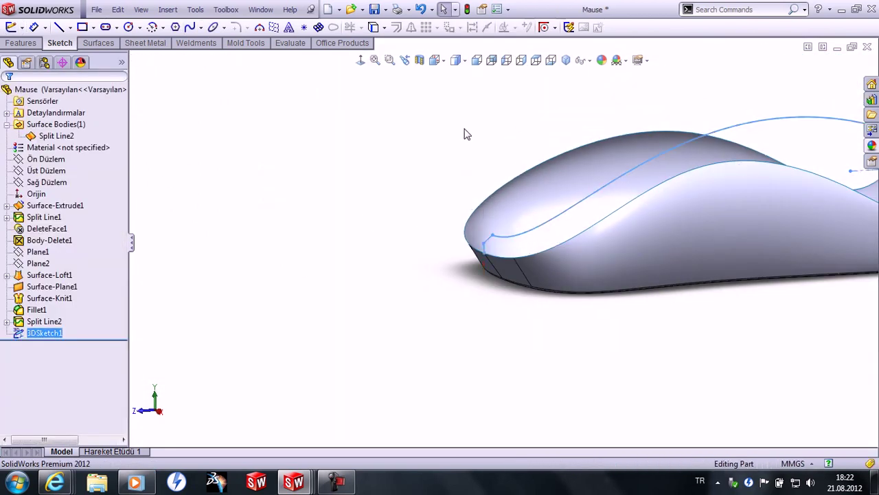
{"action": "middle_click_drag", "start_coordinate": [693, 202], "coordinate": [742, 212]}
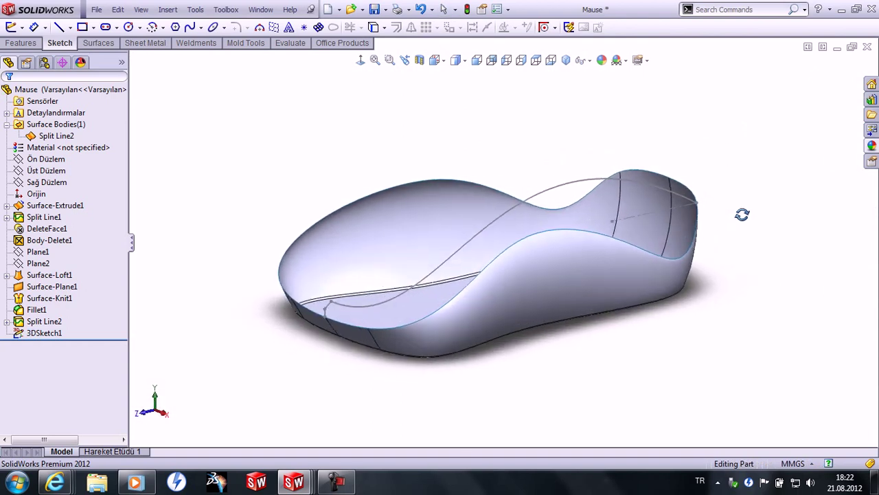
{"action": "left_click", "coordinate": [33, 253]}
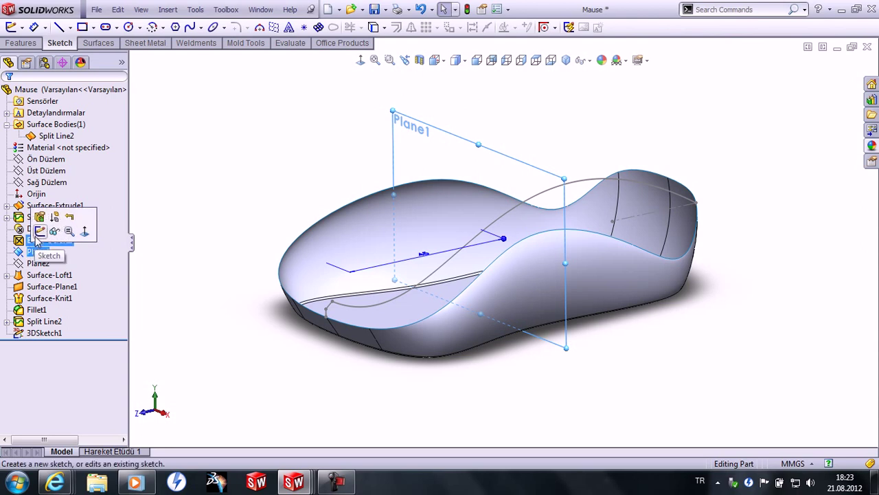
Step: Start a sketch on Plane1 and draw a two-point spline from the 3D curve toward the rim
{"action": "left_click", "coordinate": [40, 232]}
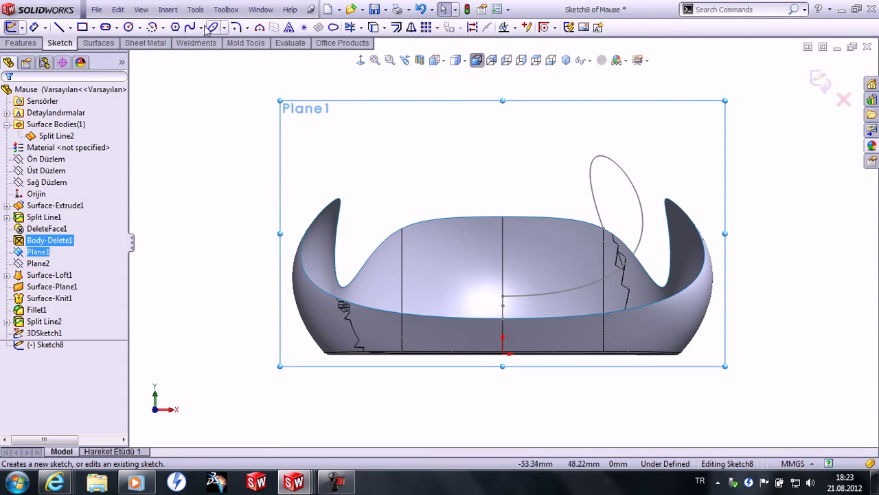
{"action": "scroll", "coordinate": [656, 180], "scroll_direction": "down", "scroll_amount": 2}
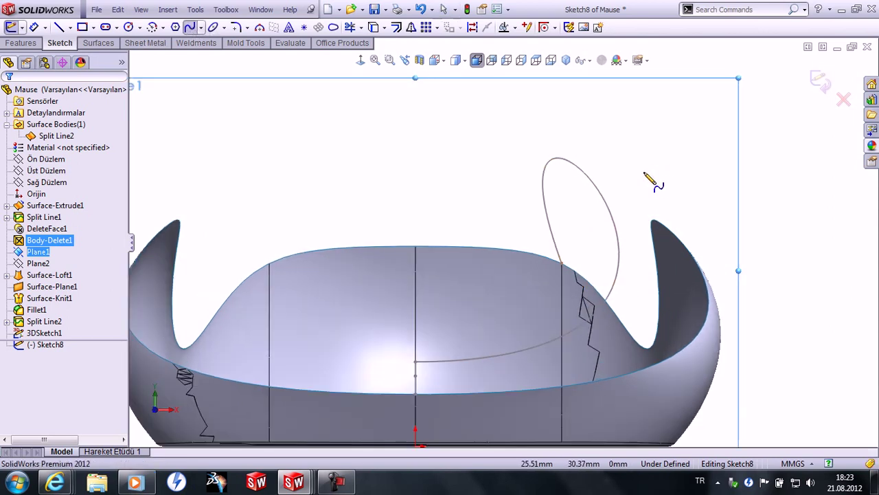
{"action": "left_click", "coordinate": [608, 168]}
{"action": "left_click", "coordinate": [690, 218]}
{"action": "right_click", "coordinate": [687, 143]}
{"action": "left_click", "coordinate": [718, 149]}
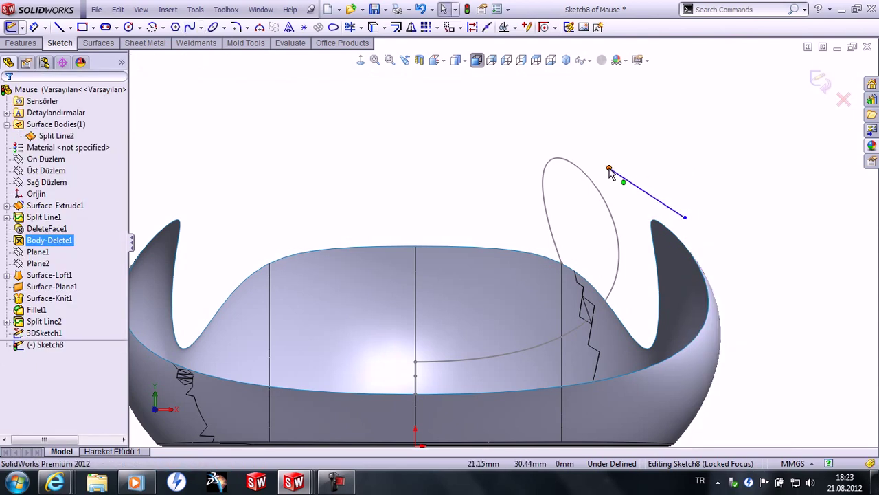
Step: Pierce the spline's ends onto the 3D sketch curve and the right rim edge
{"action": "left_click", "coordinate": [608, 169]}
{"action": "left_click", "coordinate": [544, 188], "text": "ctrl"}
{"action": "left_click", "coordinate": [21, 318]}
{"action": "left_click", "coordinate": [709, 231]}
{"action": "left_click", "coordinate": [686, 219]}
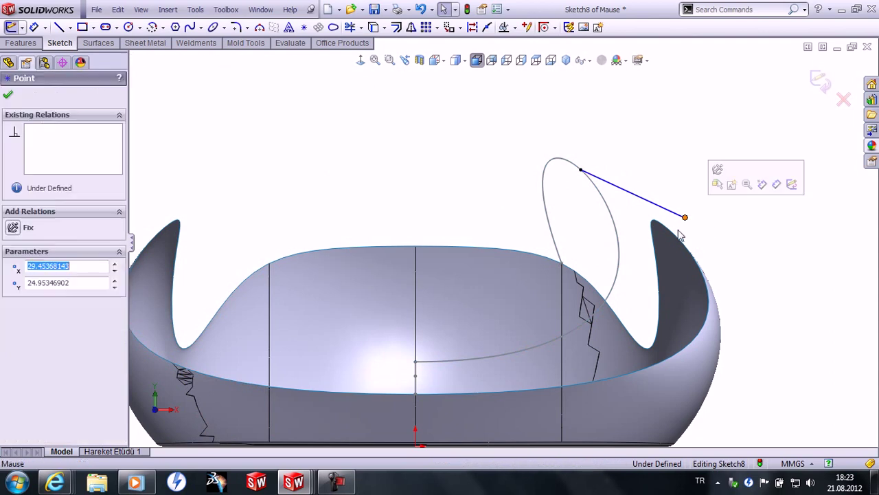
{"action": "left_click", "coordinate": [684, 247], "text": "ctrl"}
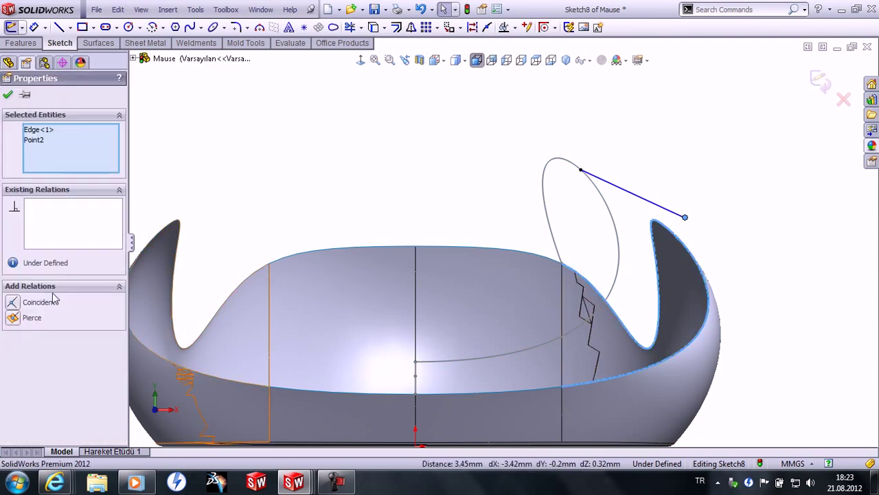
{"action": "left_click", "coordinate": [20, 318]}
Step: Bow the spline into a curve
{"action": "scroll", "coordinate": [606, 223], "scroll_direction": "down", "scroll_amount": 3}
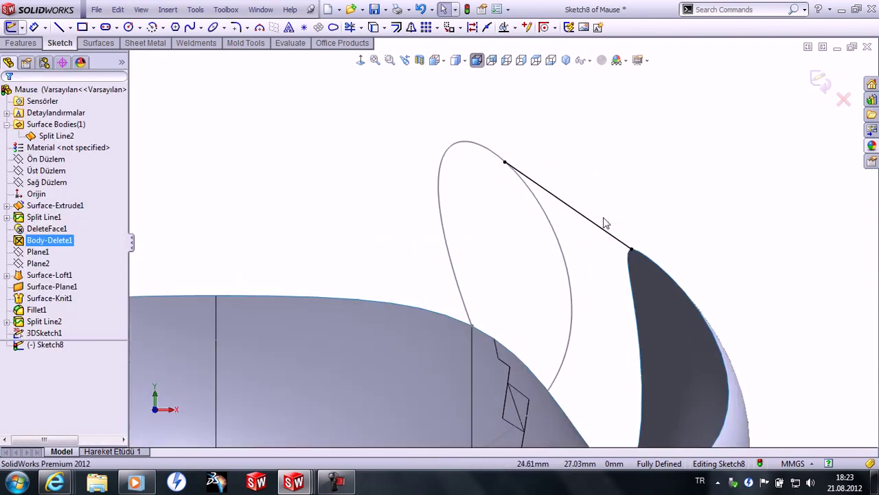
{"action": "left_click", "coordinate": [594, 224]}
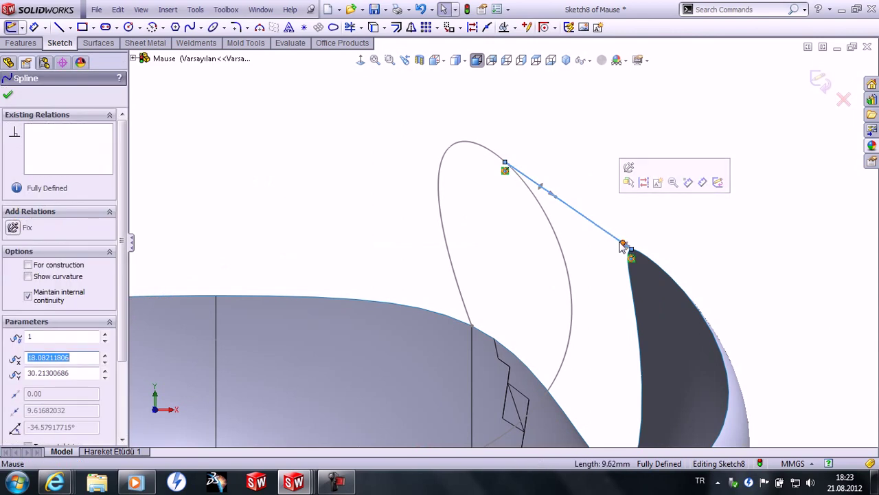
{"action": "left_click_drag", "start_coordinate": [622, 245], "coordinate": [599, 208]}
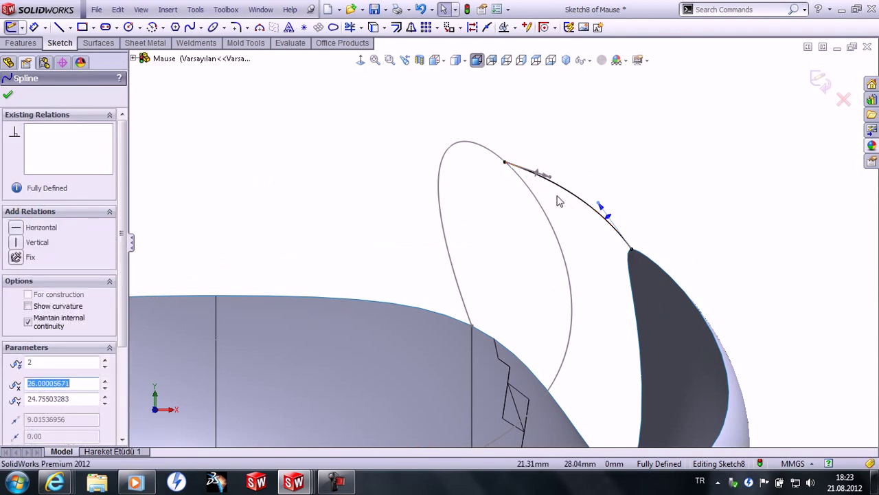
Step: Add a horizontal centerline starting at the rim tip
{"action": "left_click", "coordinate": [70, 29]}
{"action": "left_click", "coordinate": [86, 55]}
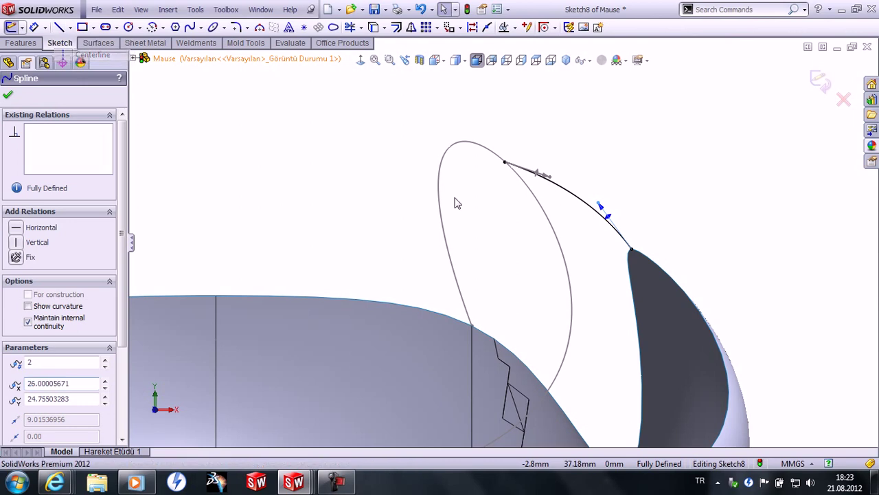
{"action": "left_click", "coordinate": [576, 248]}
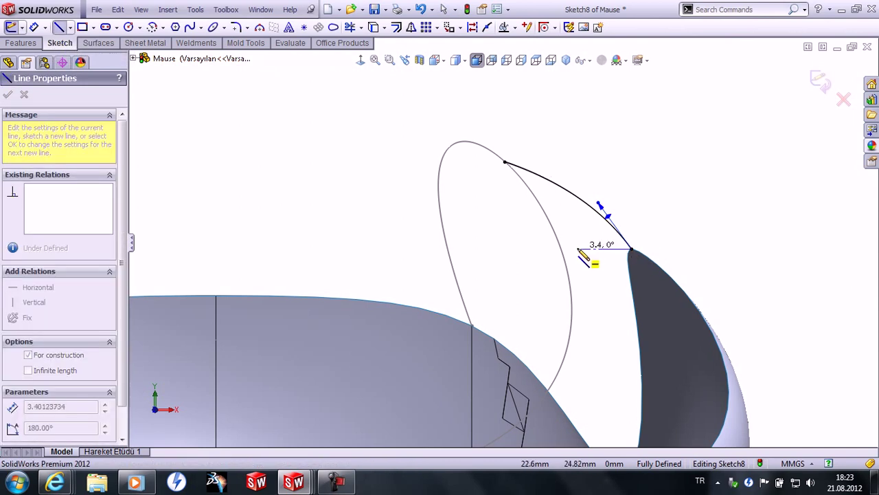
{"action": "right_click", "coordinate": [584, 143]}
{"action": "left_click", "coordinate": [608, 165]}
{"action": "key", "text": "Escape"}
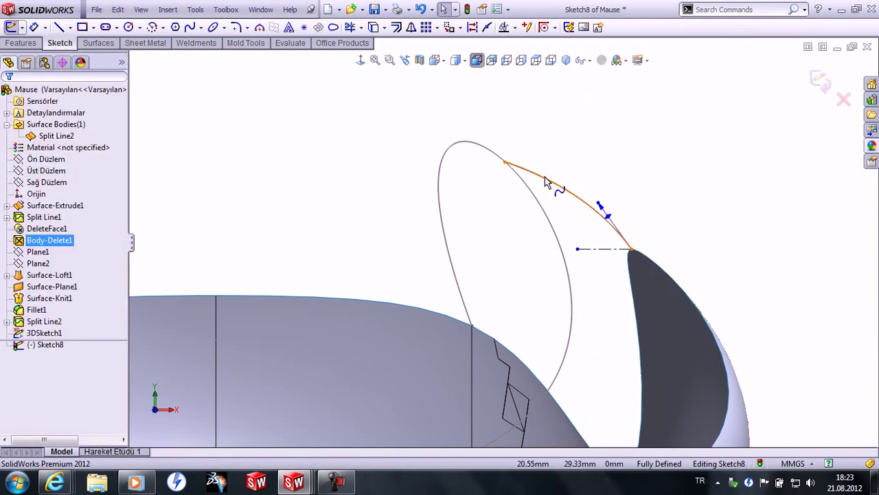
Step: Lengthen the spline's end tangent handle and begin dimensioning the tangent
{"action": "left_click", "coordinate": [546, 180]}
{"action": "left_click_drag", "start_coordinate": [557, 180], "coordinate": [562, 194]}
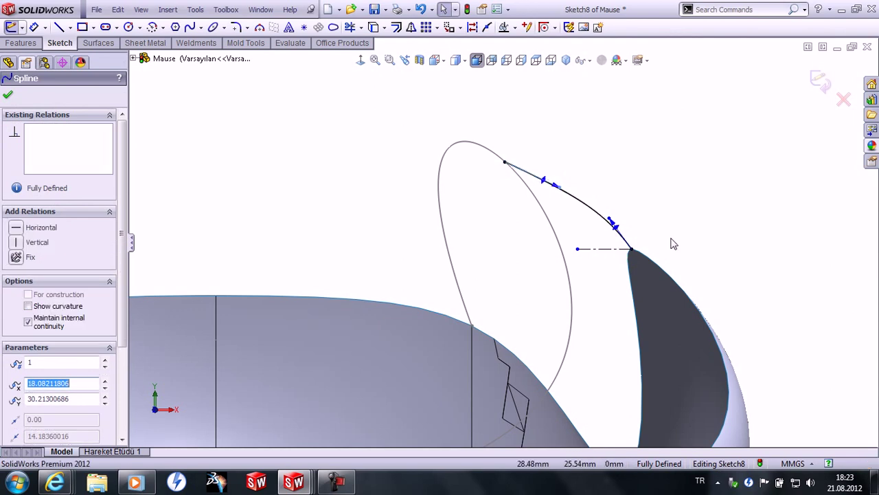
{"action": "scroll", "coordinate": [673, 244], "scroll_direction": "down", "scroll_amount": 1}
{"action": "key", "text": "d"}
{"action": "scroll", "coordinate": [603, 223], "scroll_direction": "down", "scroll_amount": 4}
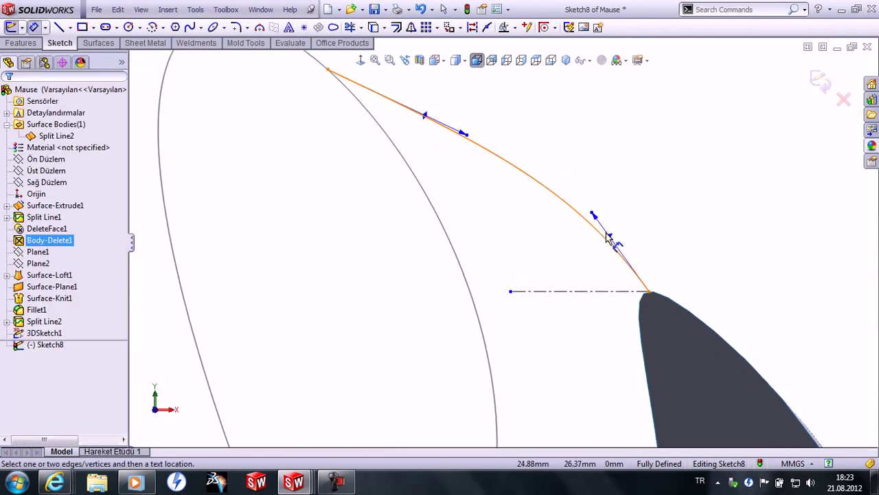
{"action": "left_click", "coordinate": [610, 240]}
Step: Dimension the spline's tangent handles, setting the handle length to 5 mm
{"action": "left_click", "coordinate": [702, 198]}
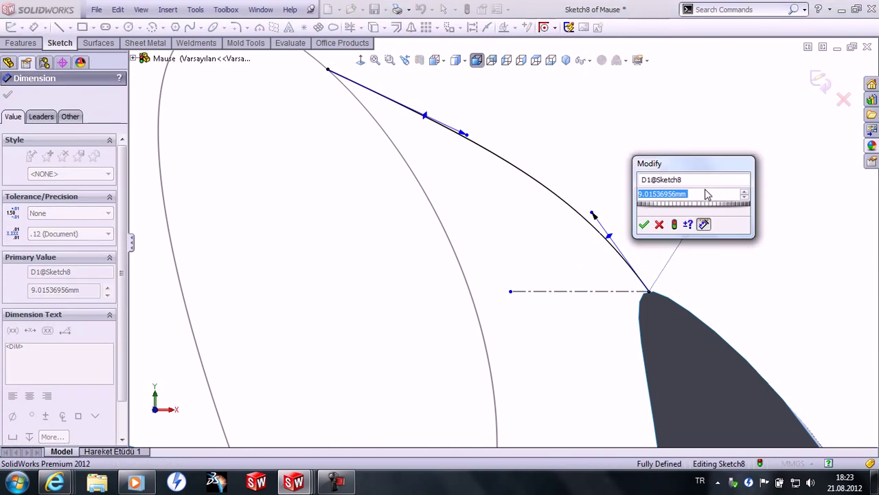
{"action": "type", "text": "4"}
{"action": "key", "text": "Return"}
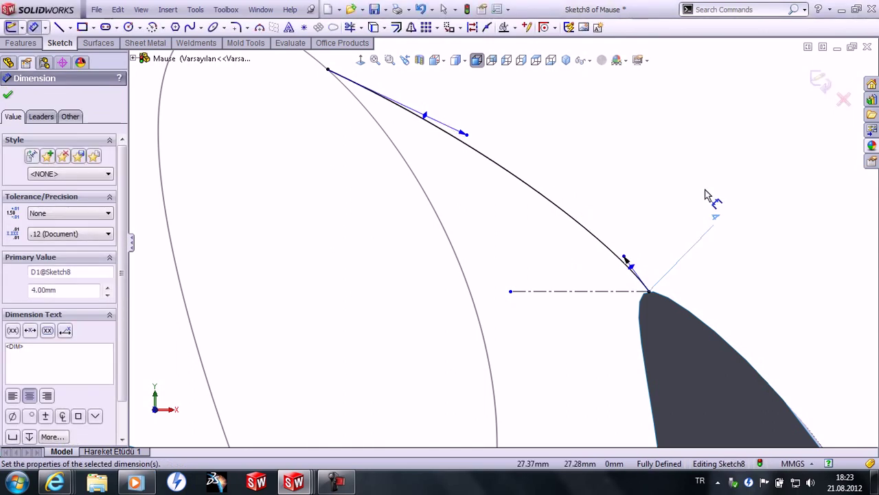
{"action": "left_click", "coordinate": [474, 140]}
{"action": "left_click", "coordinate": [577, 115]}
{"action": "type", "text": "5"}
{"action": "key", "text": "Return"}
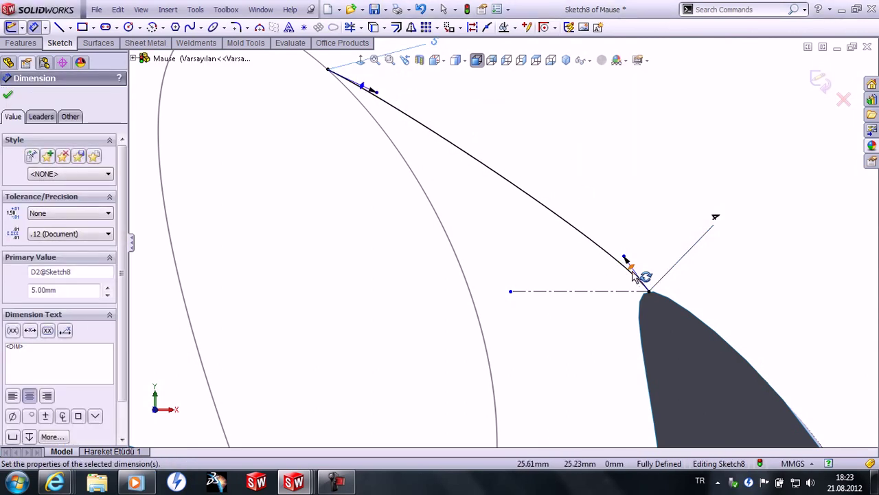
Step: Angle the two tangent handles at 50° and 30° to the centerline
{"action": "left_click", "coordinate": [632, 270]}
{"action": "left_click", "coordinate": [589, 290]}
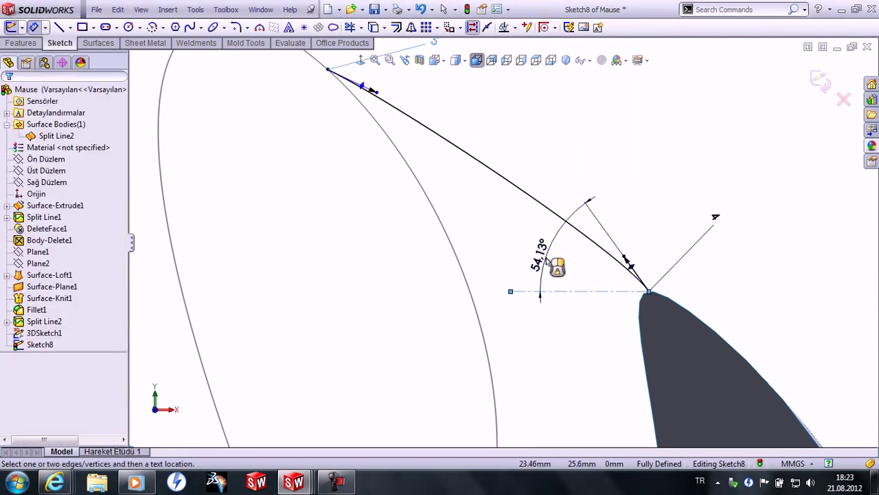
{"action": "left_click", "coordinate": [548, 265]}
{"action": "type", "text": "4"}
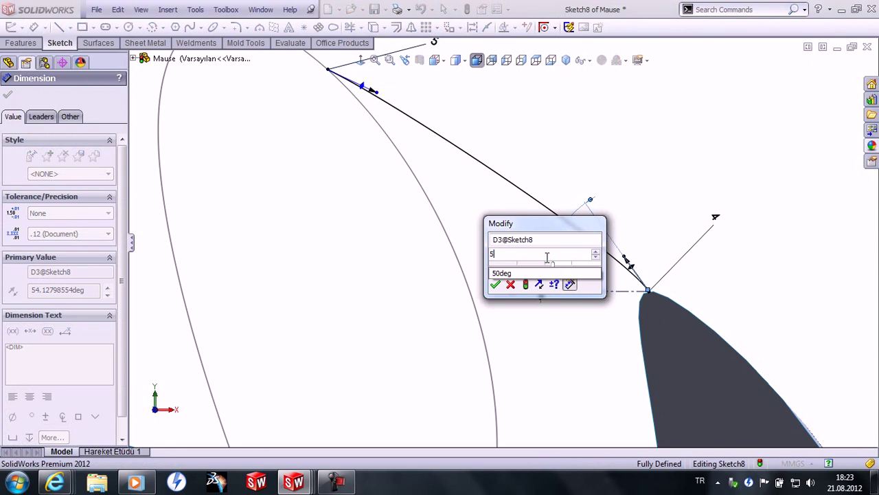
{"action": "key", "text": "Escape"}
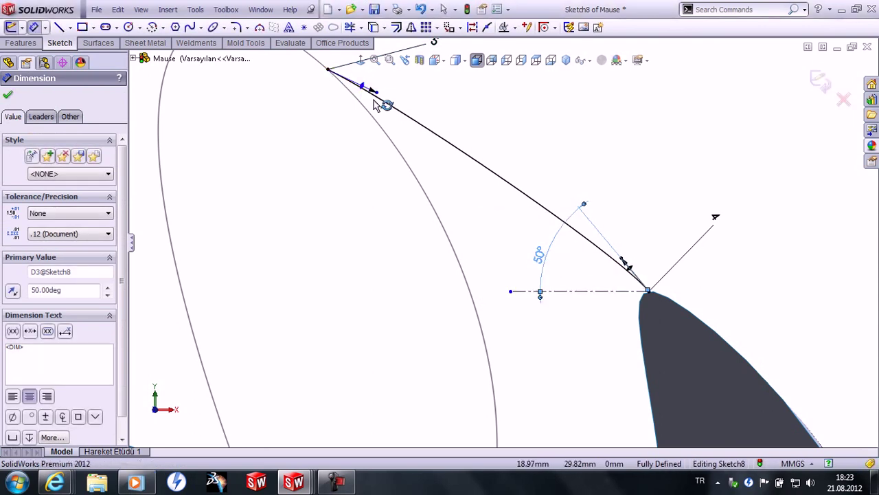
{"action": "left_click", "coordinate": [371, 89]}
{"action": "left_click", "coordinate": [570, 292]}
{"action": "left_click", "coordinate": [513, 255]}
{"action": "left_click", "coordinate": [501, 237]}
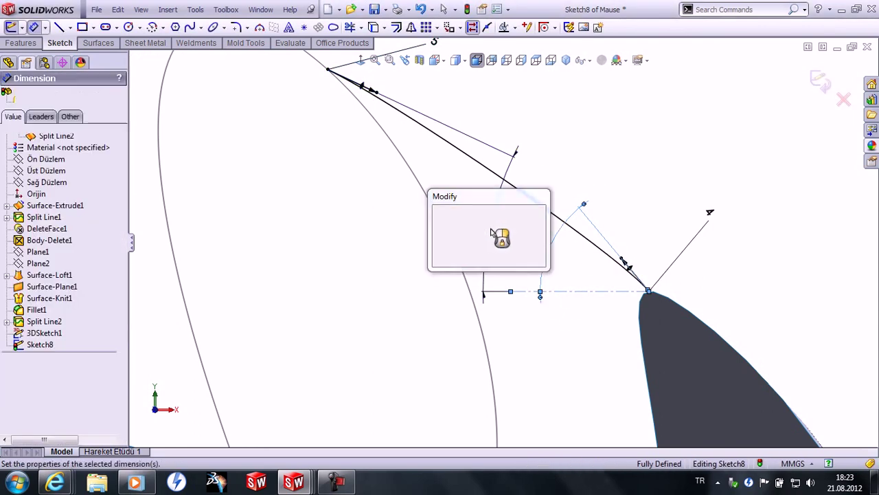
{"action": "type", "text": "30"}
{"action": "key", "text": "Return"}
Step: Move the 30° label left, fit the sketch in view, and return to selecting
{"action": "mouse_move", "coordinate": [480, 237]}
{"action": "left_mouse_down"}
{"action": "mouse_move", "coordinate": [461, 223]}
{"action": "mouse_move", "coordinate": [393, 229]}
{"action": "left_mouse_up"}
{"action": "left_click", "coordinate": [567, 156]}
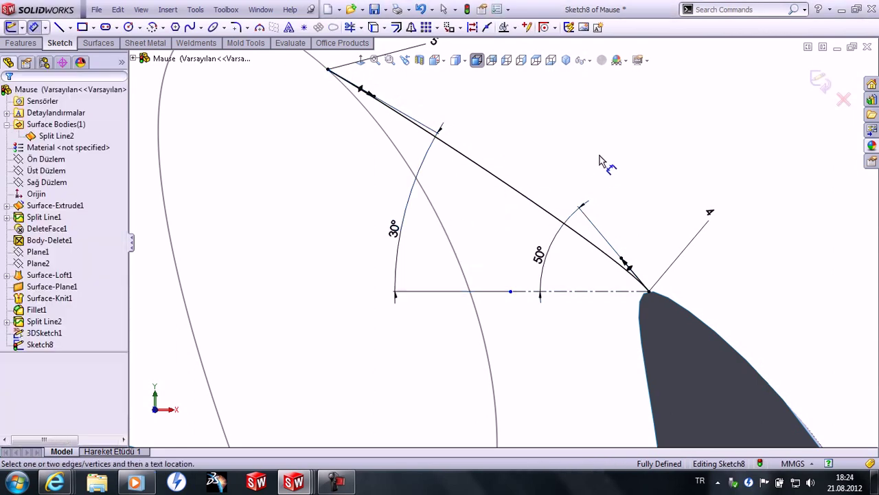
{"action": "key", "text": "ctrl+8"}
{"action": "right_click", "coordinate": [571, 120]}
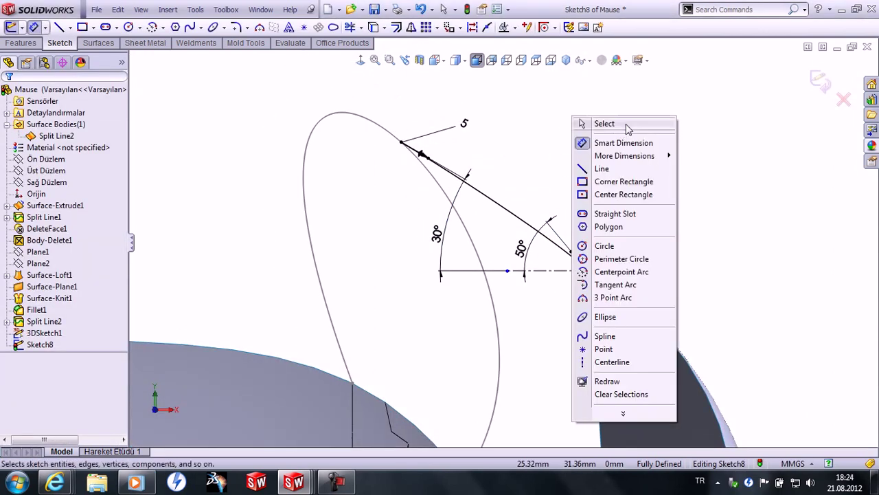
{"action": "left_click", "coordinate": [622, 124]}
Step: Close Sketch8 and inspect the mouse shell from isometric, orbited, top and right views
{"action": "left_click", "coordinate": [818, 83]}
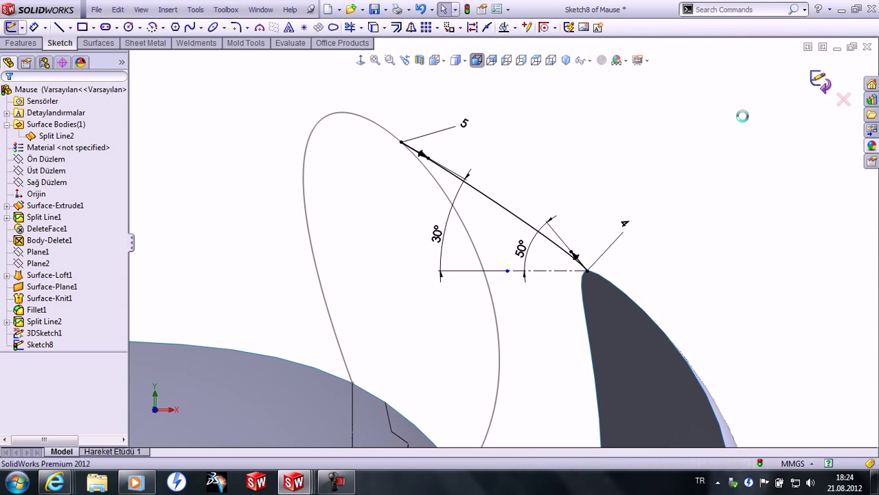
{"action": "left_click", "coordinate": [565, 61]}
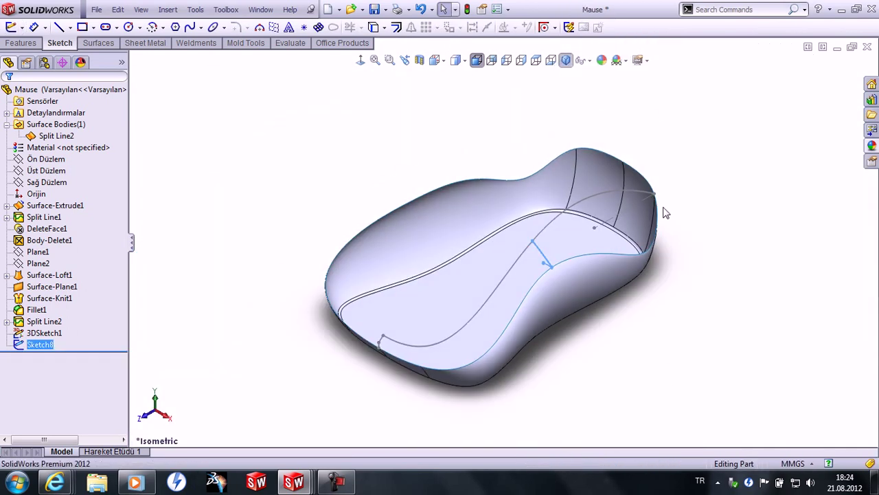
{"action": "mouse_move", "coordinate": [645, 359]}
{"action": "middle_mouse_down"}
{"action": "mouse_move", "coordinate": [658, 286]}
{"action": "mouse_move", "coordinate": [638, 283]}
{"action": "middle_mouse_up"}
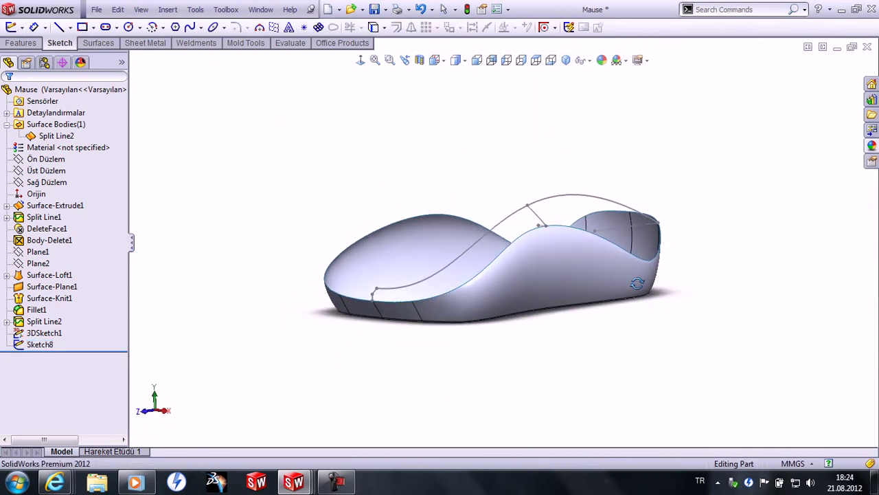
{"action": "mouse_move", "coordinate": [524, 219]}
{"action": "middle_mouse_down"}
{"action": "mouse_move", "coordinate": [550, 245]}
{"action": "mouse_move", "coordinate": [534, 277]}
{"action": "mouse_move", "coordinate": [603, 208]}
{"action": "middle_mouse_up"}
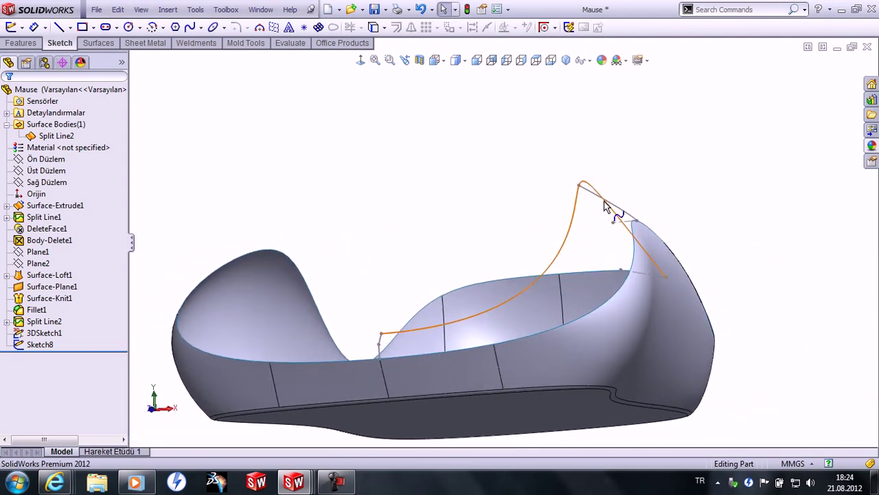
{"action": "middle_click_drag", "start_coordinate": [613, 248], "coordinate": [673, 364]}
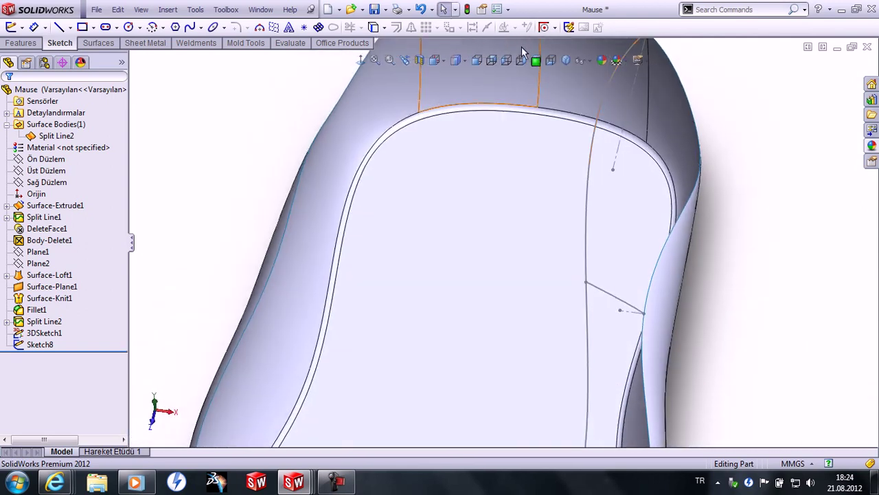
{"action": "left_click", "coordinate": [536, 61]}
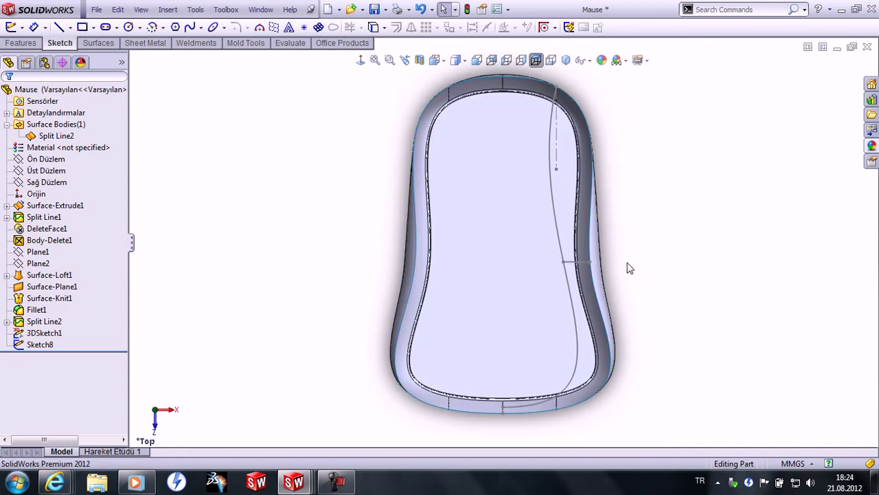
{"action": "left_click", "coordinate": [521, 61]}
Step: Reopen Sketch8 for editing
{"action": "scroll", "coordinate": [505, 184], "scroll_direction": "down", "scroll_amount": 3}
{"action": "left_click", "coordinate": [459, 216]}
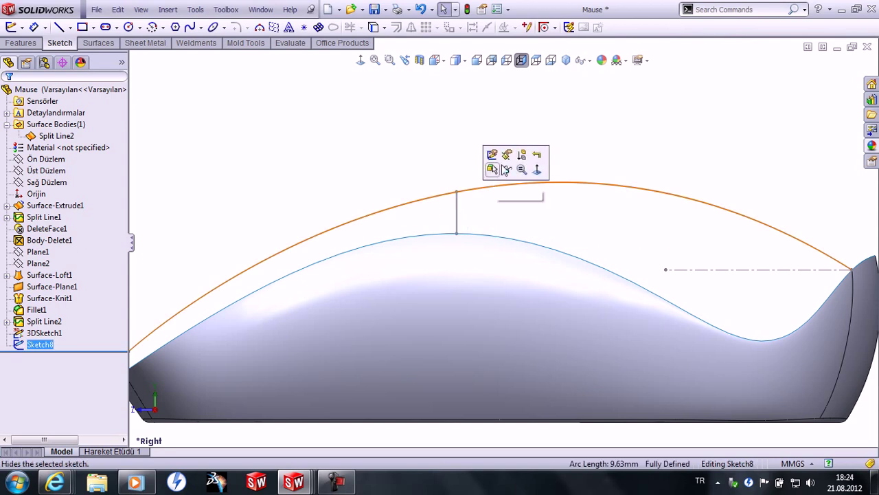
{"action": "left_click", "coordinate": [496, 158]}
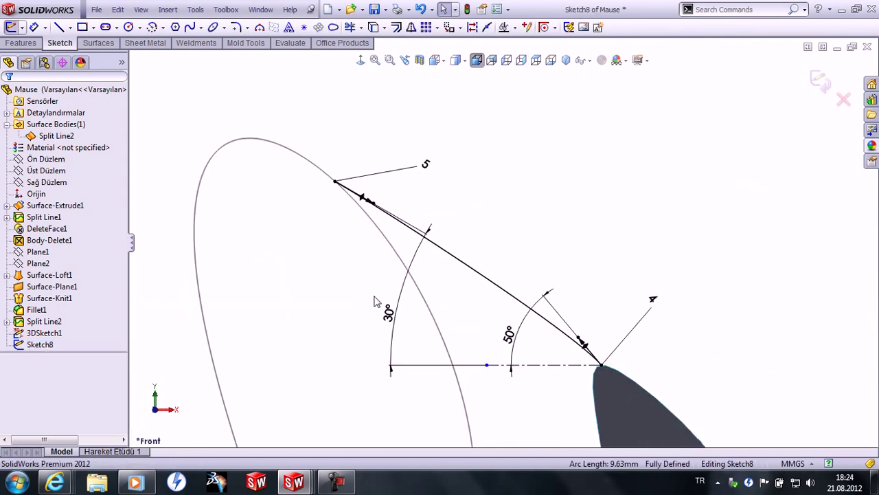
Step: Edit the 50° handle angle to 48°, rebuild, then close Sketch8 and orbit to 3D
{"action": "scroll", "coordinate": [575, 359], "scroll_direction": "down", "scroll_amount": 3}
{"action": "scroll", "coordinate": [576, 358], "scroll_direction": "down", "scroll_amount": 2}
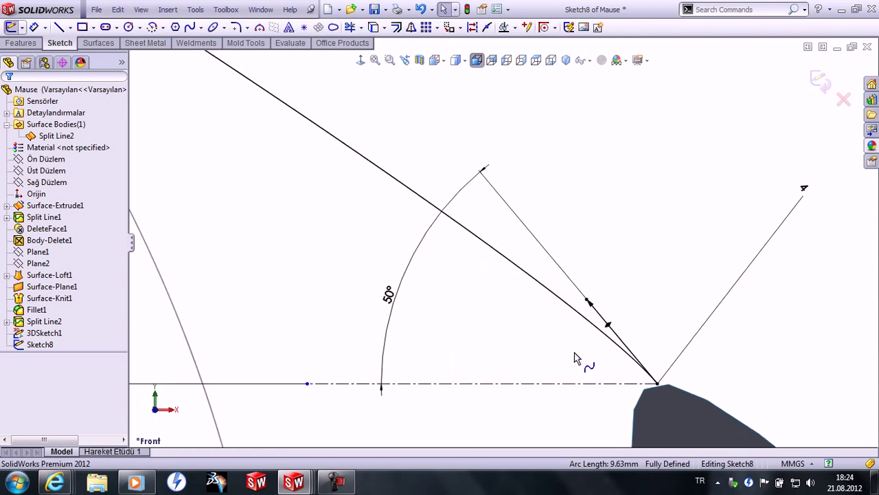
{"action": "double_click", "coordinate": [389, 295]}
{"action": "type", "text": "48"}
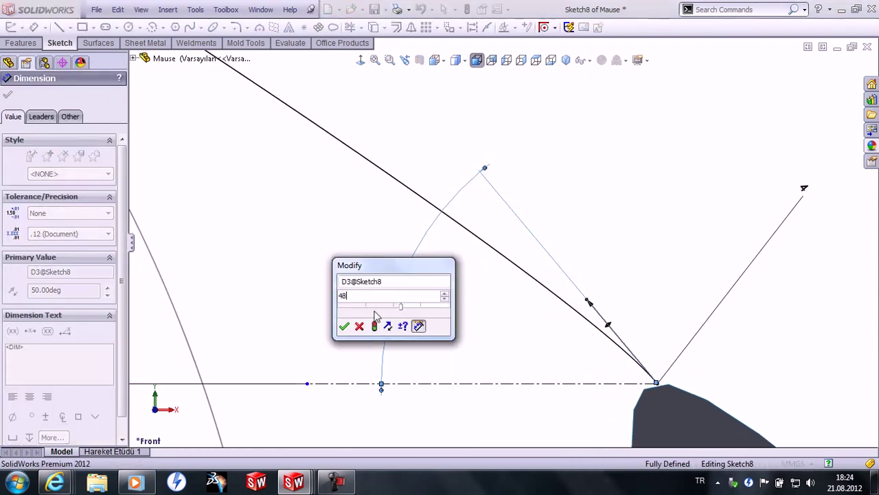
{"action": "left_click", "coordinate": [375, 327]}
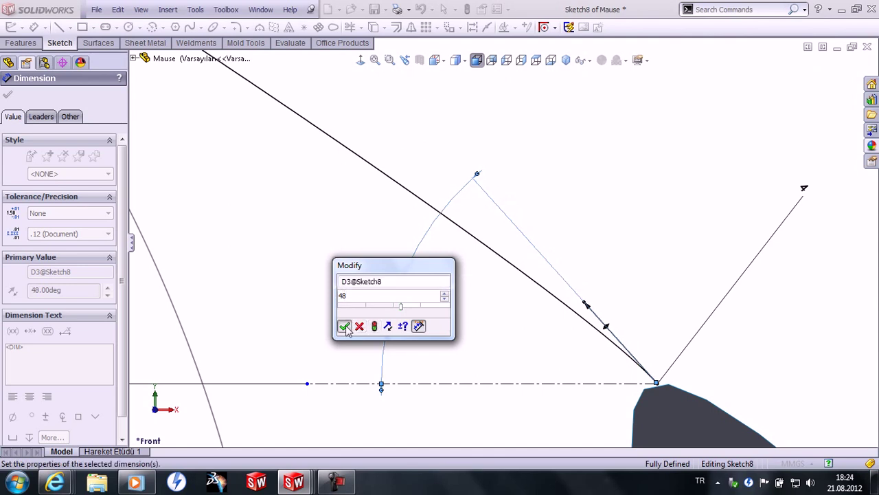
{"action": "left_click", "coordinate": [344, 325]}
{"action": "key", "text": "Escape"}
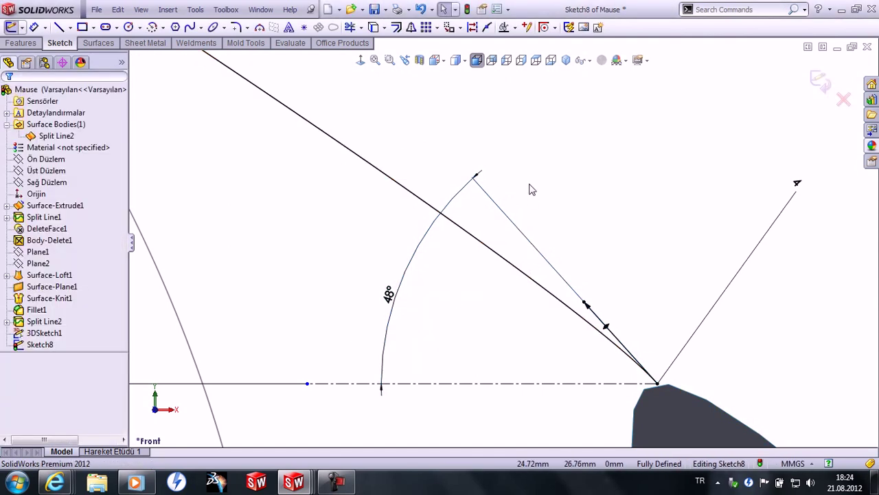
{"action": "scroll", "coordinate": [522, 192], "scroll_direction": "up", "scroll_amount": 3}
{"action": "left_click", "coordinate": [817, 81]}
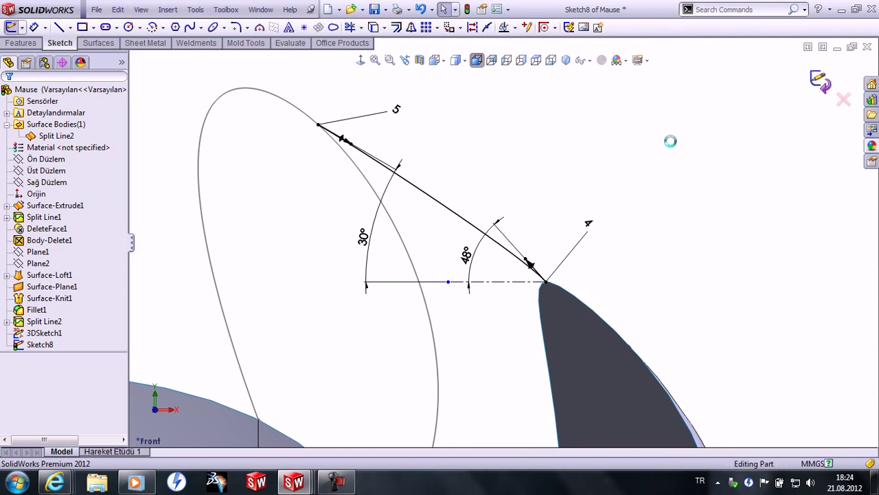
{"action": "mouse_move", "coordinate": [669, 144]}
{"action": "middle_mouse_down"}
{"action": "mouse_move", "coordinate": [588, 201]}
{"action": "mouse_move", "coordinate": [609, 220]}
{"action": "middle_mouse_up"}
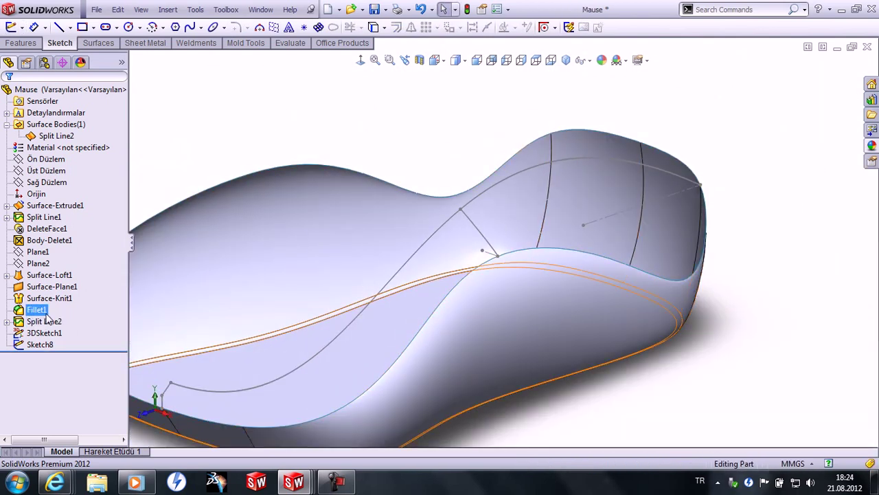
Step: Show Plane2 on the part and open Sketch9 on it
{"action": "left_click", "coordinate": [48, 265]}
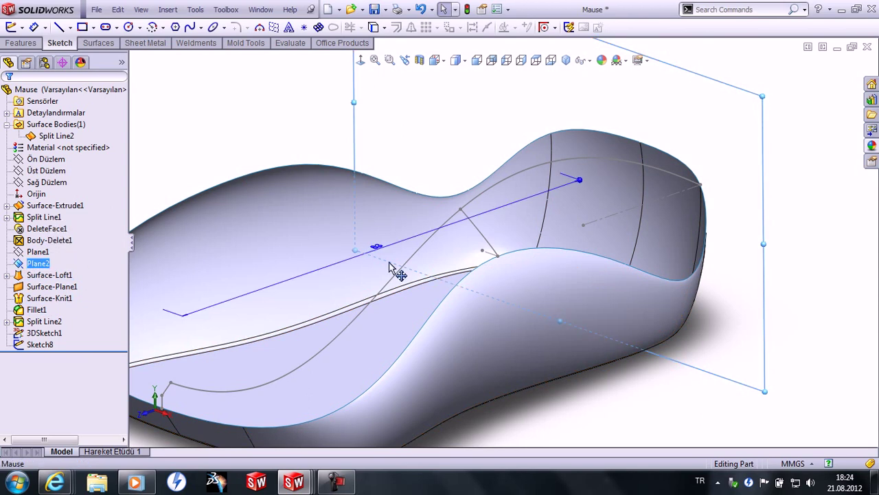
{"action": "middle_click_drag", "start_coordinate": [393, 265], "coordinate": [387, 290]}
{"action": "key", "text": "ctrl+shift+z"}
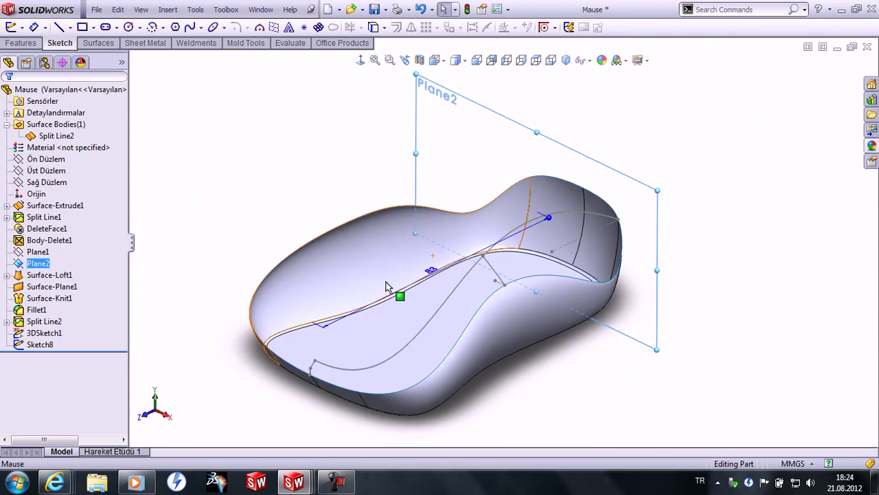
{"action": "left_click", "coordinate": [49, 267]}
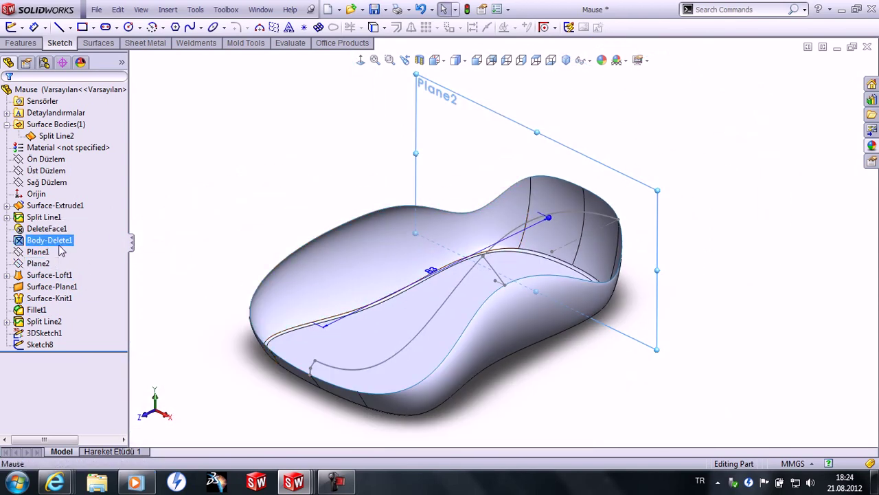
{"action": "left_click", "coordinate": [269, 229]}
{"action": "left_click", "coordinate": [42, 265]}
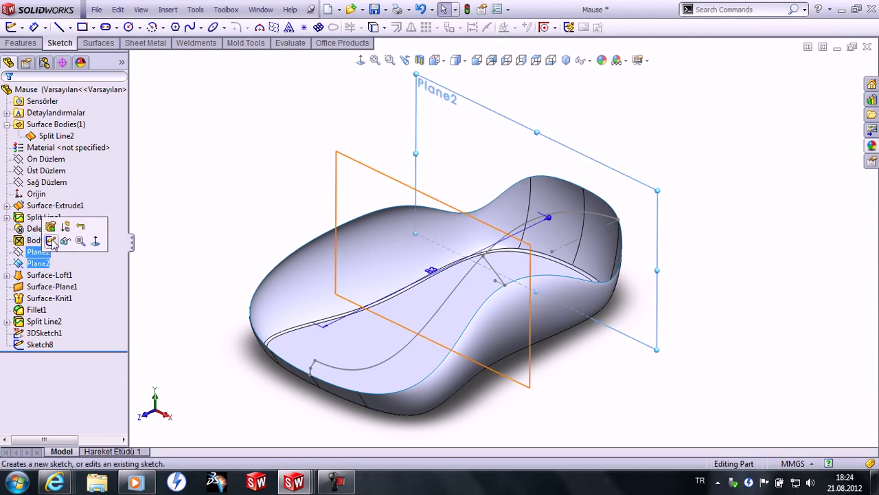
{"action": "left_click", "coordinate": [54, 241]}
{"action": "scroll", "coordinate": [616, 145], "scroll_direction": "down", "scroll_amount": 2}
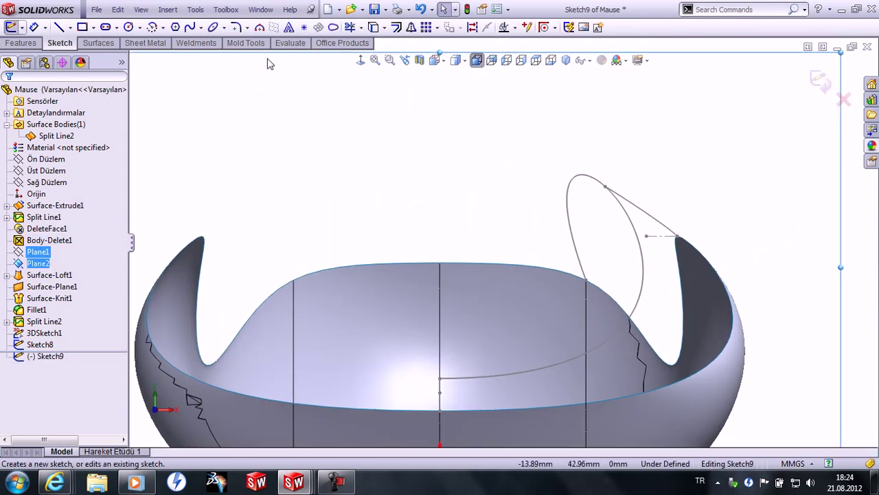
Step: Draw a spline from the upper right down toward the shell rim
{"action": "left_click", "coordinate": [191, 27]}
{"action": "left_click", "coordinate": [660, 156]}
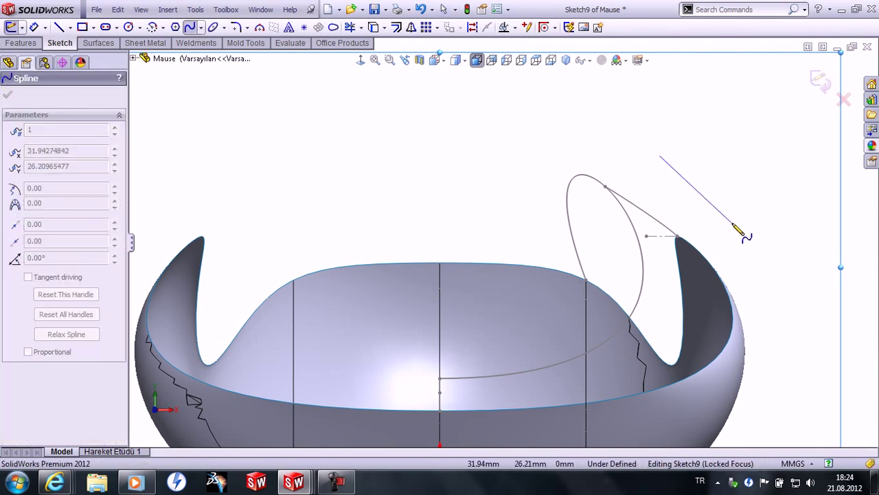
{"action": "left_click", "coordinate": [734, 222]}
{"action": "double_click", "coordinate": [769, 145]}
{"action": "key", "text": "Escape"}
Step: Pierce the spline's start onto the 3DSketch1 loop and attach its end to the bowl edge
{"action": "key", "text": "Escape"}
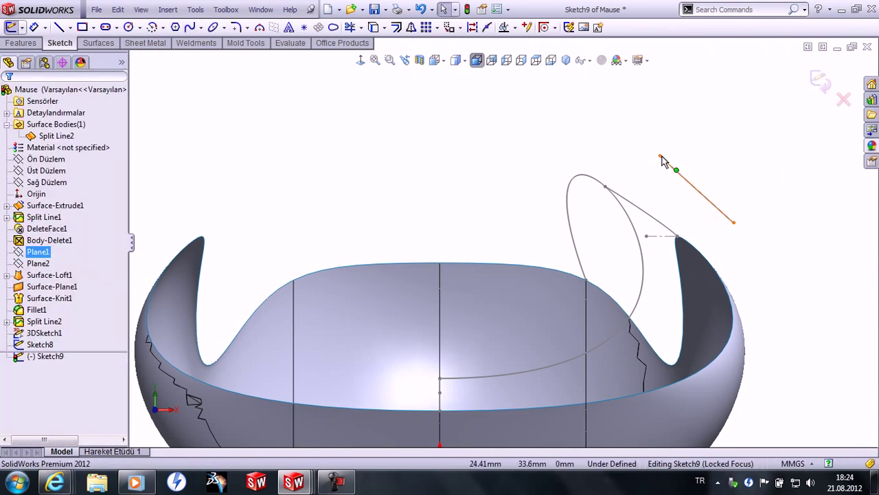
{"action": "left_click", "coordinate": [660, 157]}
{"action": "left_click", "coordinate": [573, 180], "text": "ctrl"}
{"action": "left_click", "coordinate": [32, 317]}
{"action": "key", "text": "Escape"}
{"action": "left_click", "coordinate": [733, 222]}
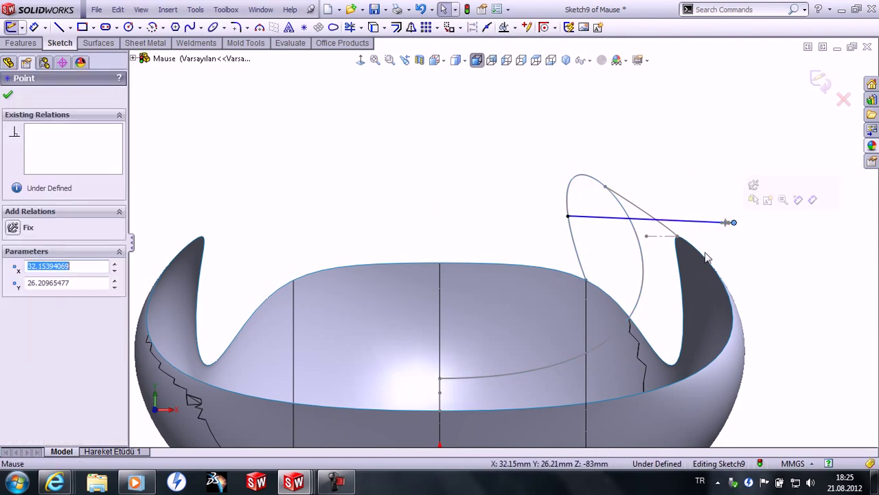
{"action": "left_click", "coordinate": [706, 264], "text": "ctrl"}
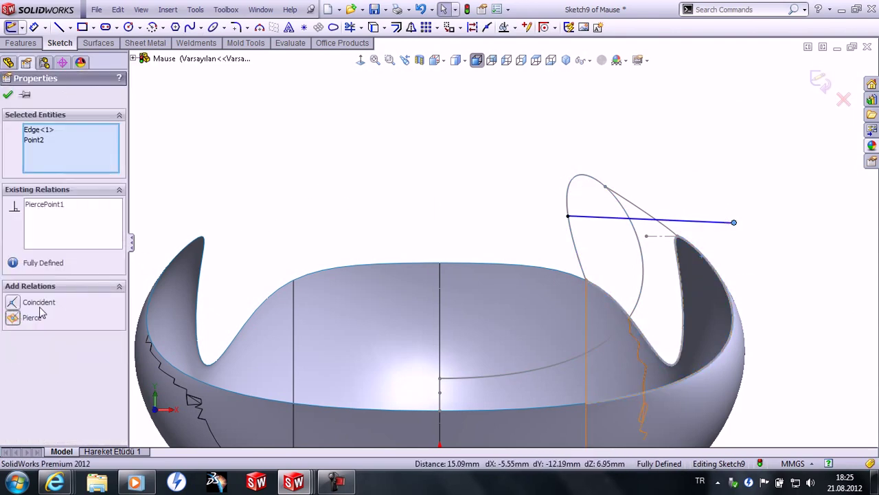
{"action": "left_click", "coordinate": [38, 302]}
{"action": "key", "text": "Escape"}
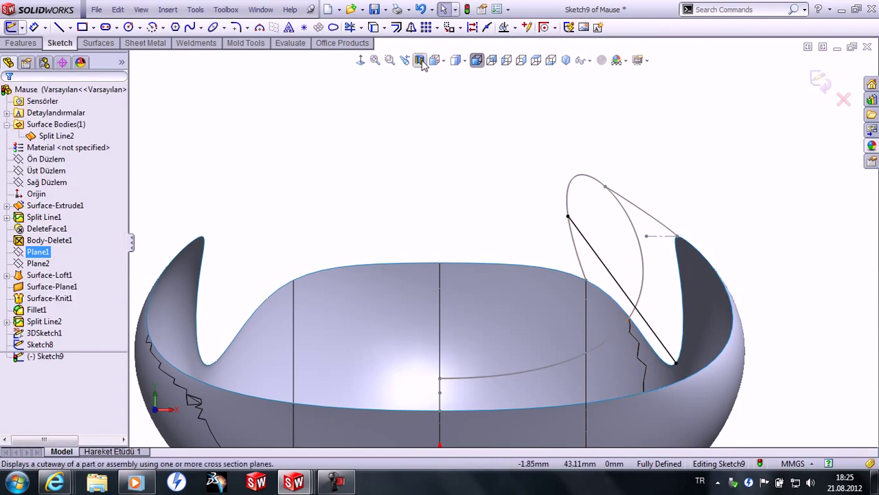
{"action": "left_click", "coordinate": [405, 59]}
Step: Section the shell along the Front Plane at about -73 mm and view it from the front
{"action": "left_click", "coordinate": [49, 172]}
{"action": "left_click", "coordinate": [31, 171]}
{"action": "middle_click_drag", "start_coordinate": [508, 320], "coordinate": [309, 302]}
{"action": "left_click_drag", "start_coordinate": [309, 298], "coordinate": [563, 276]}
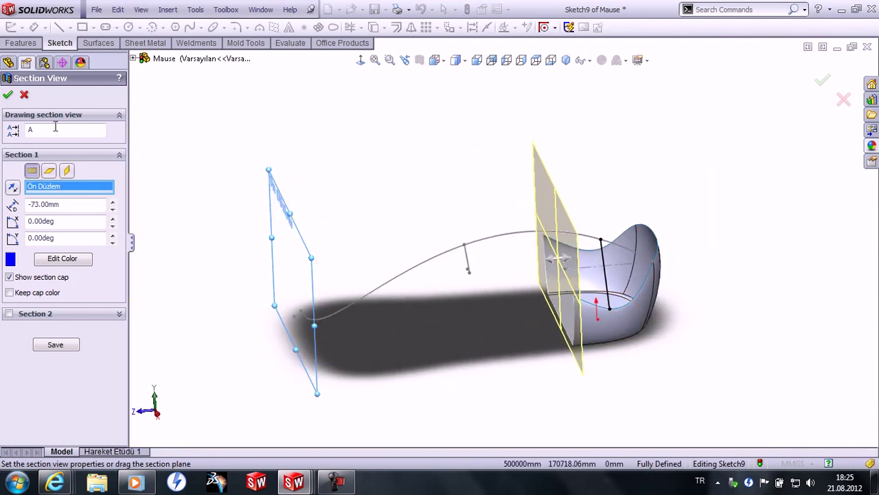
{"action": "left_click", "coordinate": [8, 95]}
{"action": "middle_click_drag", "start_coordinate": [455, 60], "coordinate": [644, 234]}
{"action": "key", "text": "ctrl+1"}
{"action": "scroll", "coordinate": [634, 247], "scroll_direction": "down", "scroll_amount": 3}
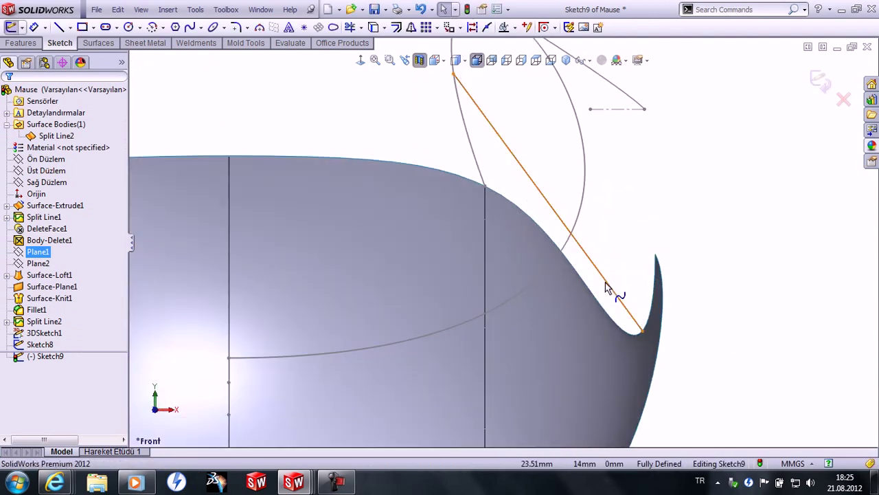
Step: Bend the spline into a curve and draw a horizontal centerline from its endpoint
{"action": "key", "text": "Escape"}
{"action": "left_click_drag", "start_coordinate": [632, 317], "coordinate": [620, 215]}
{"action": "left_click_drag", "start_coordinate": [537, 129], "coordinate": [552, 129]}
{"action": "left_click", "coordinate": [72, 28]}
{"action": "left_click", "coordinate": [83, 55]}
{"action": "left_click", "coordinate": [643, 332]}
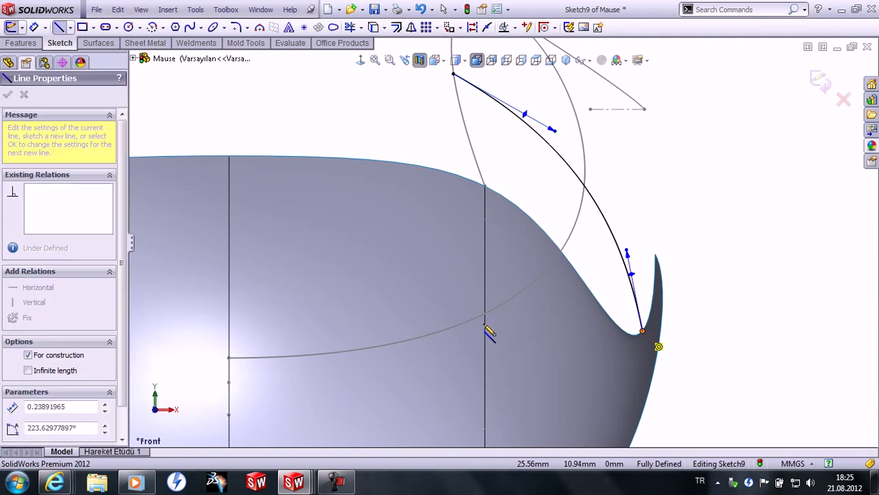
{"action": "key", "text": "z"}
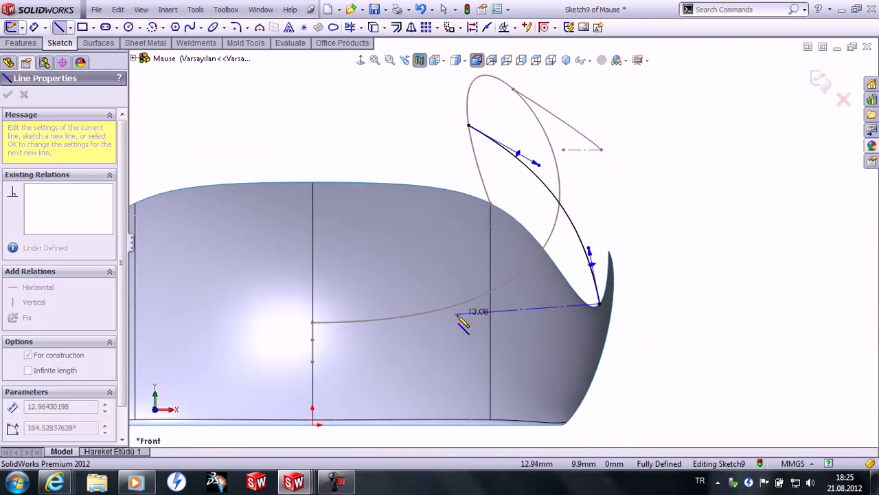
{"action": "left_click", "coordinate": [534, 304]}
{"action": "right_click", "coordinate": [671, 194]}
{"action": "left_click", "coordinate": [691, 148]}
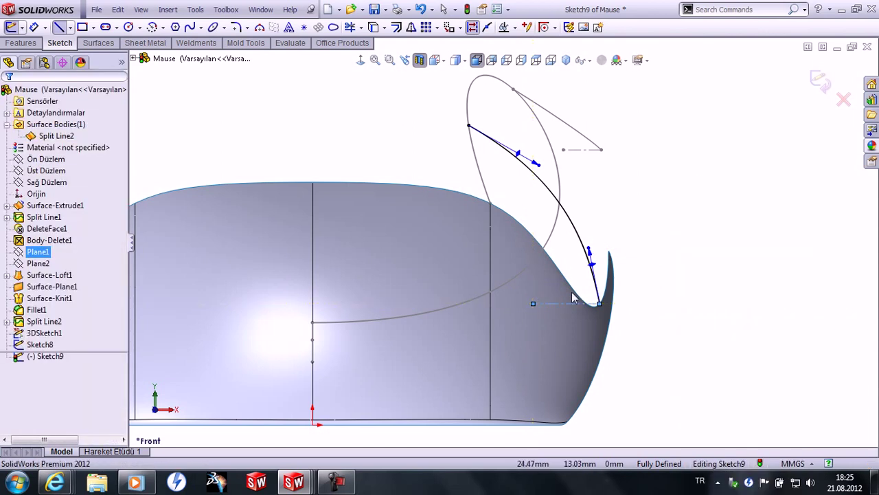
{"action": "scroll", "coordinate": [606, 269], "scroll_direction": "down", "scroll_amount": 2}
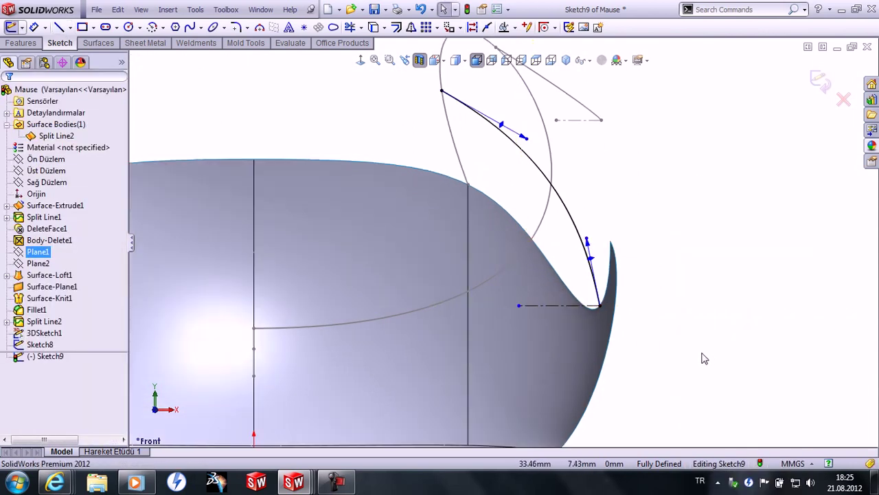
Step: Give the spline's tangent handles lengths of 13 and 20
{"action": "right_click_drag", "start_coordinate": [704, 365], "coordinate": [704, 313]}
{"action": "left_click", "coordinate": [592, 264]}
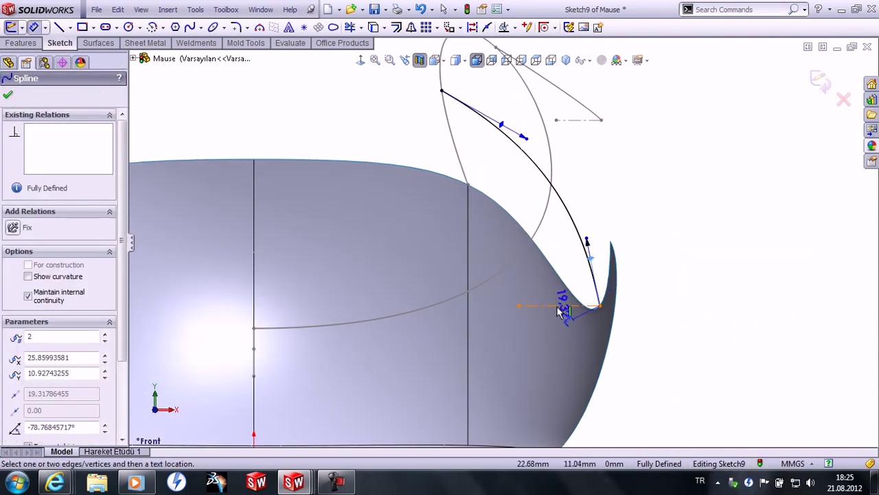
{"action": "left_click", "coordinate": [716, 162]}
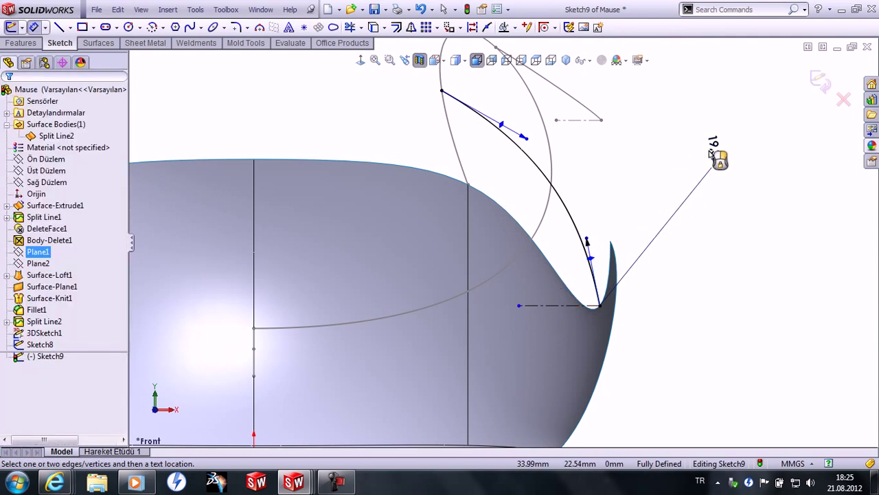
{"action": "type", "text": "13"}
{"action": "left_click", "coordinate": [658, 177]}
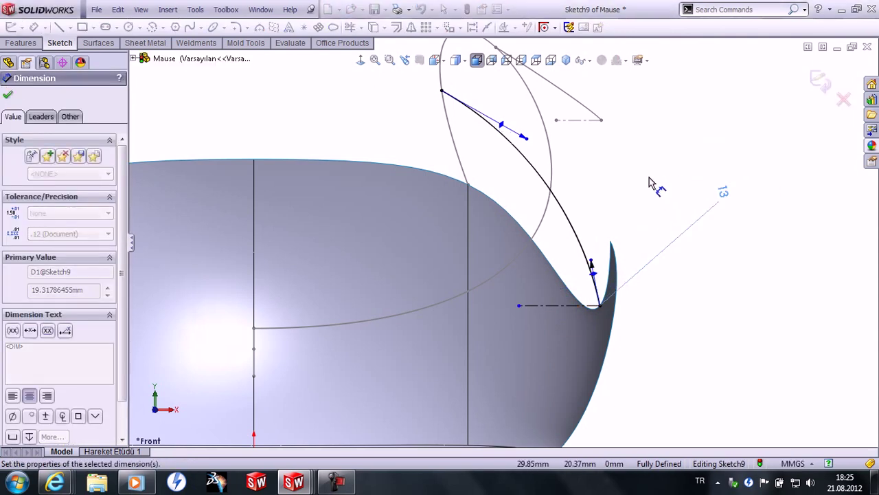
{"action": "left_click", "coordinate": [525, 139]}
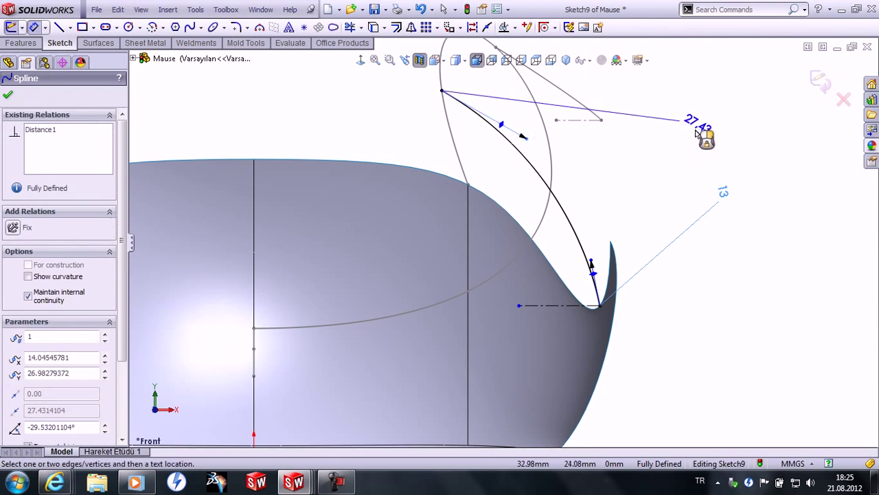
{"action": "left_click", "coordinate": [696, 134]}
{"action": "type", "text": "20"}
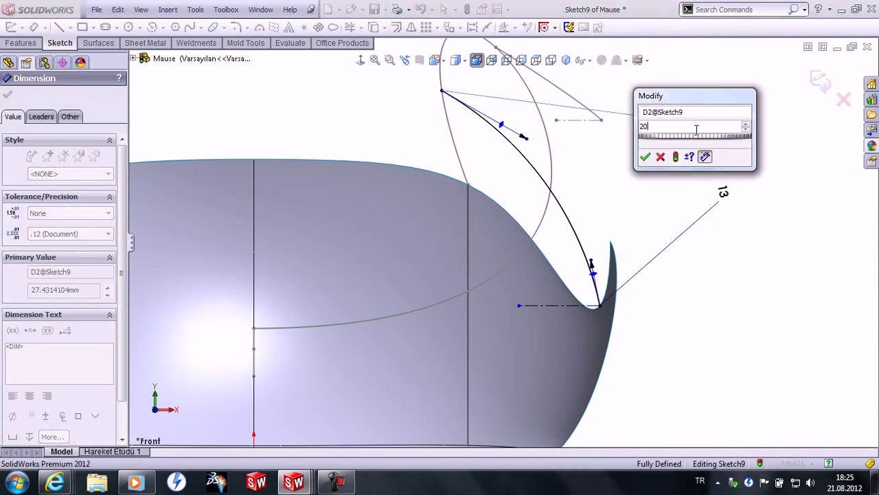
{"action": "key", "text": "Return"}
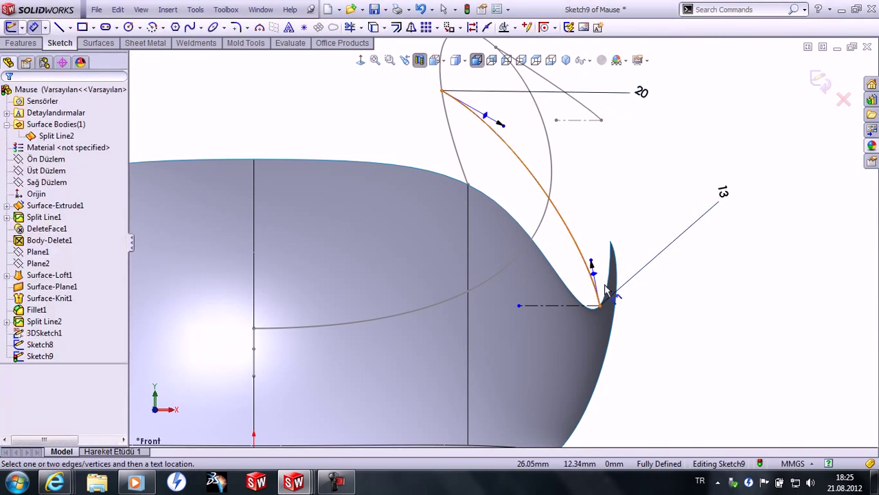
Step: Set the handle angles to 70° and 42° against the centerline
{"action": "left_click", "coordinate": [595, 276]}
{"action": "left_click", "coordinate": [573, 305]}
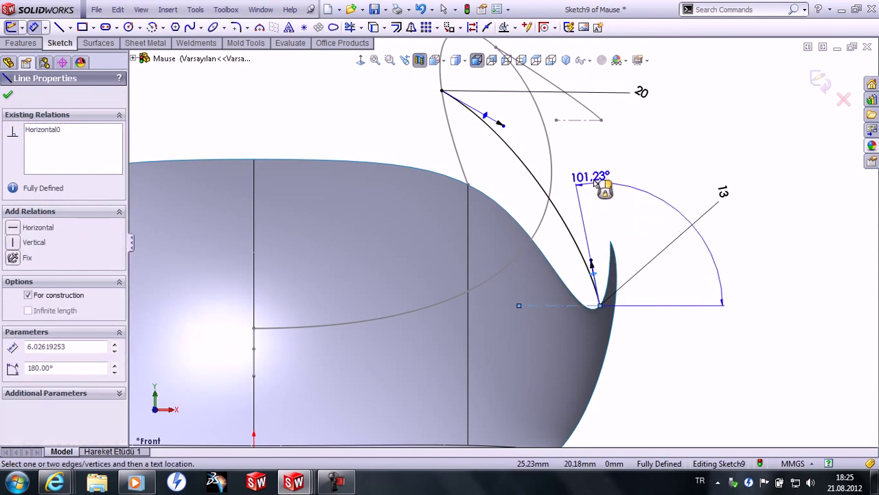
{"action": "left_click", "coordinate": [557, 254]}
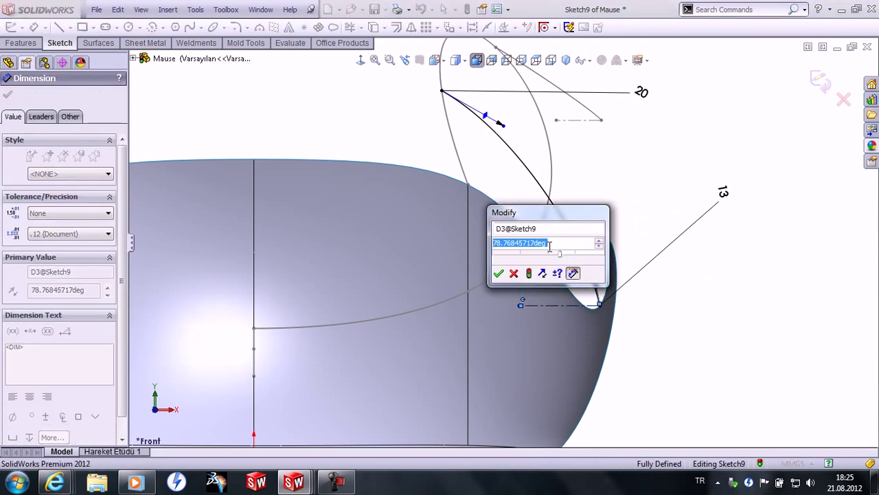
{"action": "type", "text": "70"}
{"action": "key", "text": "Return"}
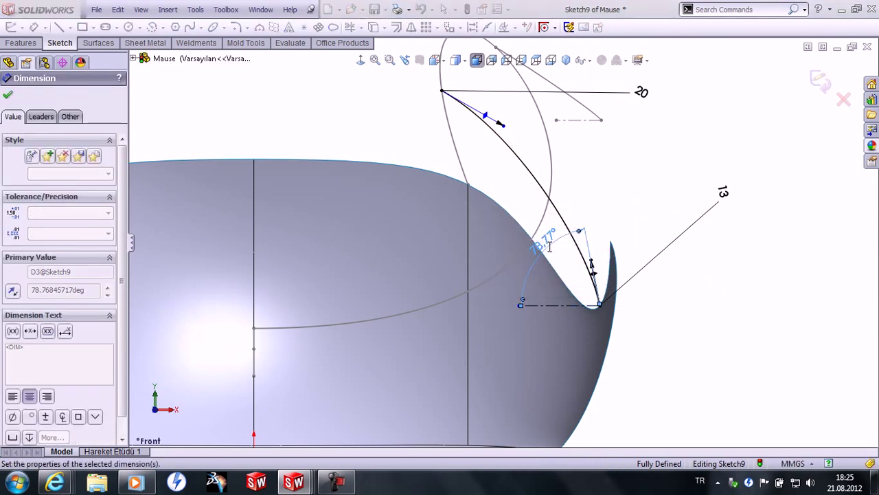
{"action": "left_click", "coordinate": [486, 121]}
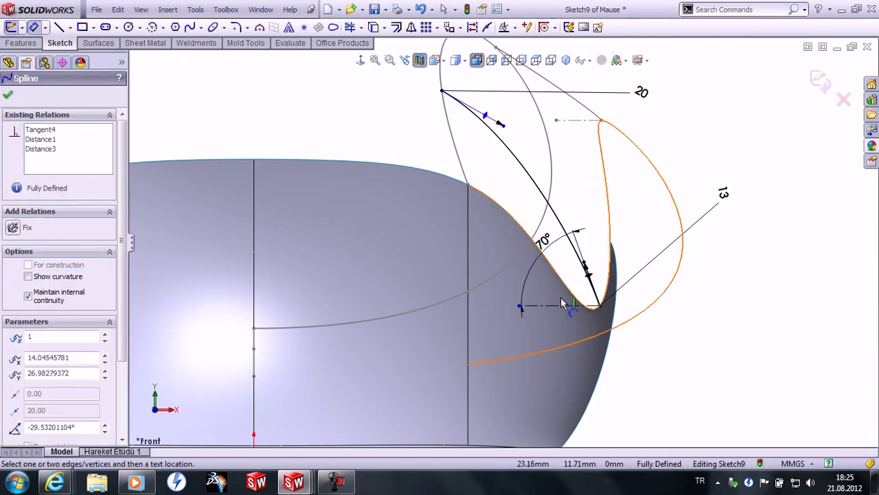
{"action": "left_click", "coordinate": [570, 305]}
{"action": "left_click", "coordinate": [474, 203]}
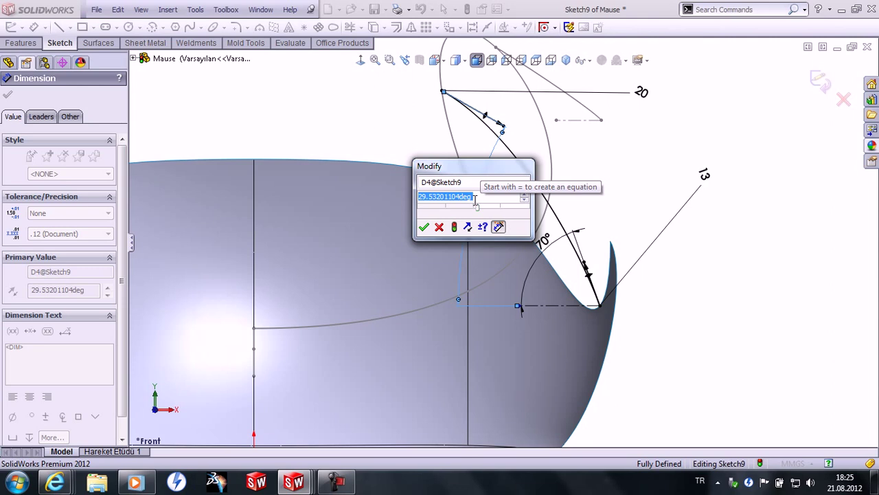
{"action": "type", "text": "42"}
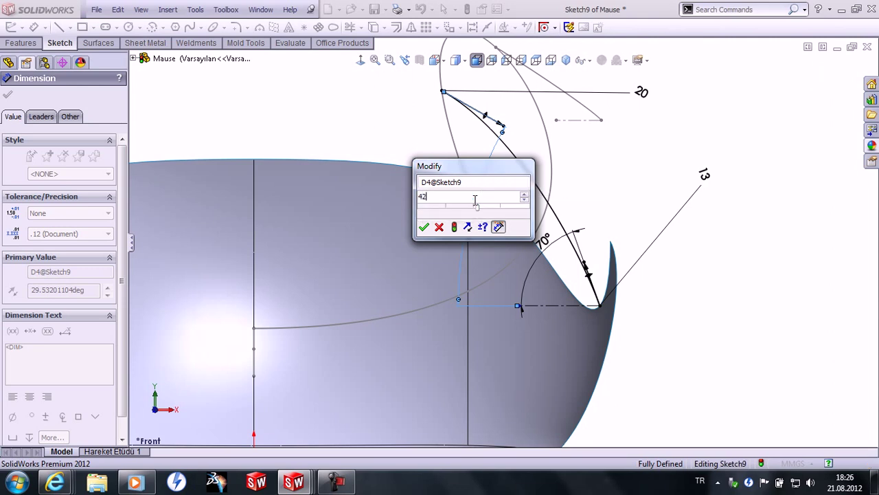
{"action": "key", "text": "Return"}
{"action": "key", "text": "Escape"}
{"action": "right_click", "coordinate": [717, 109]}
{"action": "left_click", "coordinate": [744, 117]}
Step: Close Sketch9 and turn off Section View to show the whole mouse shell
{"action": "left_click", "coordinate": [819, 81]}
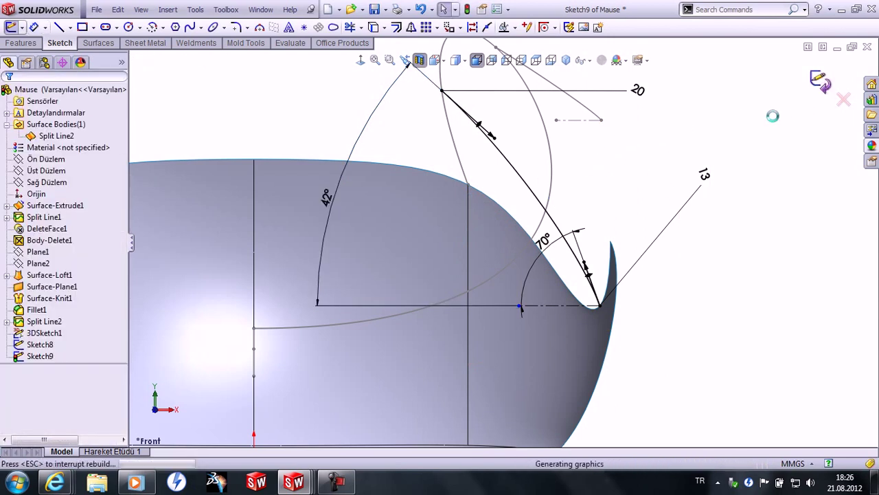
{"action": "key", "text": "f"}
{"action": "middle_click_drag", "start_coordinate": [643, 186], "coordinate": [542, 196]}
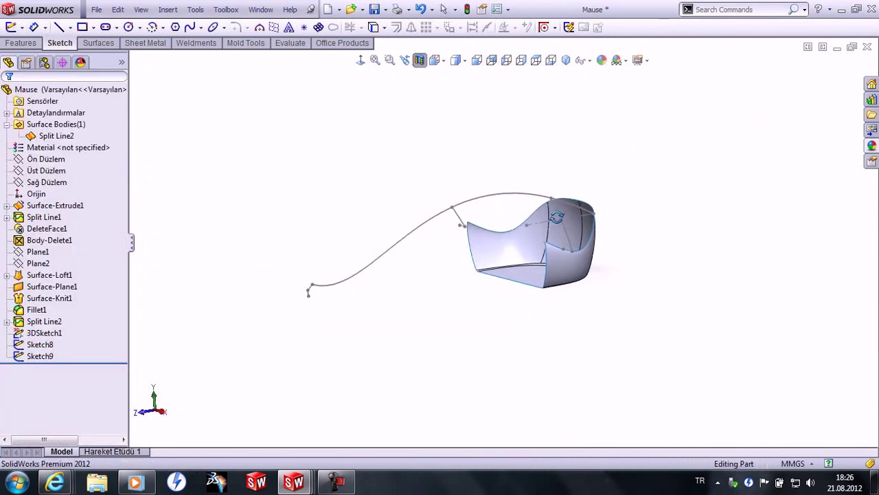
{"action": "left_click", "coordinate": [420, 60]}
{"action": "middle_click_drag", "start_coordinate": [298, 124], "coordinate": [296, 124]}
Step: Start a Boundary Surface from the Surfaces tools
{"action": "left_click", "coordinate": [100, 43]}
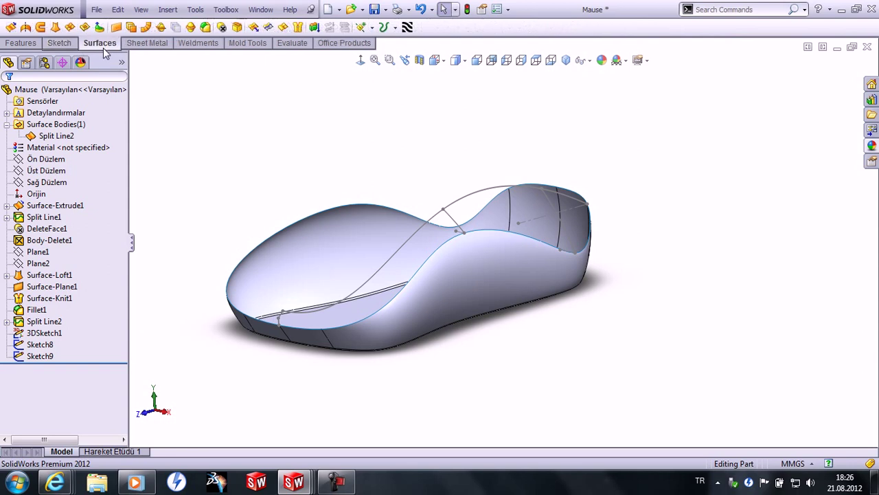
{"action": "left_click", "coordinate": [85, 27]}
{"action": "scroll", "coordinate": [383, 277], "scroll_direction": "down", "scroll_amount": 3}
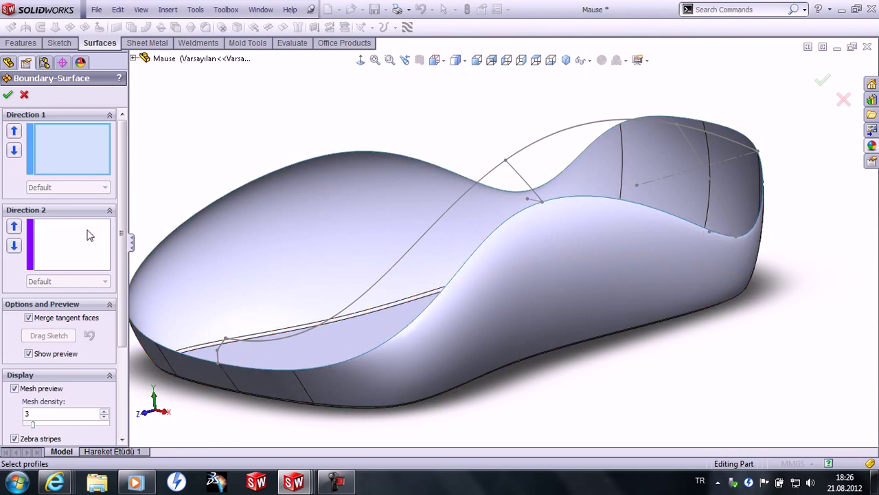
Step: Add the bottom-left rim edge group as the first Direction 1 curve
{"action": "right_click", "coordinate": [83, 129]}
{"action": "left_click", "coordinate": [96, 146]}
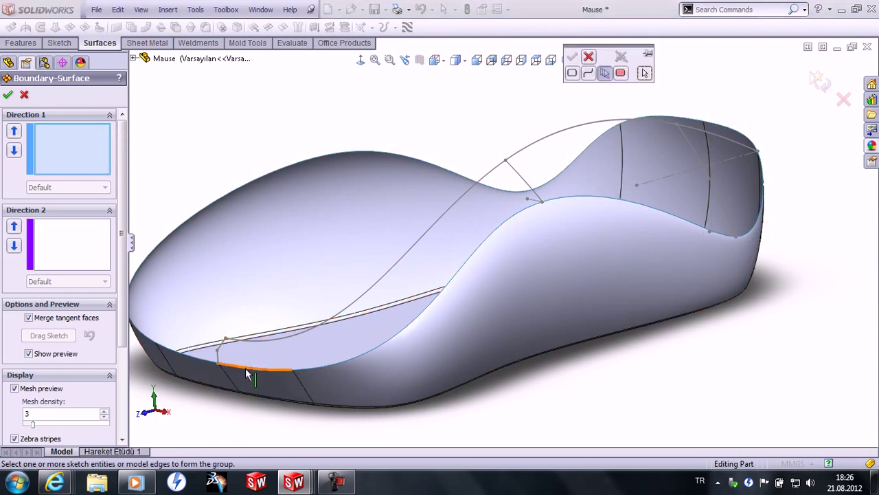
{"action": "left_click", "coordinate": [246, 368]}
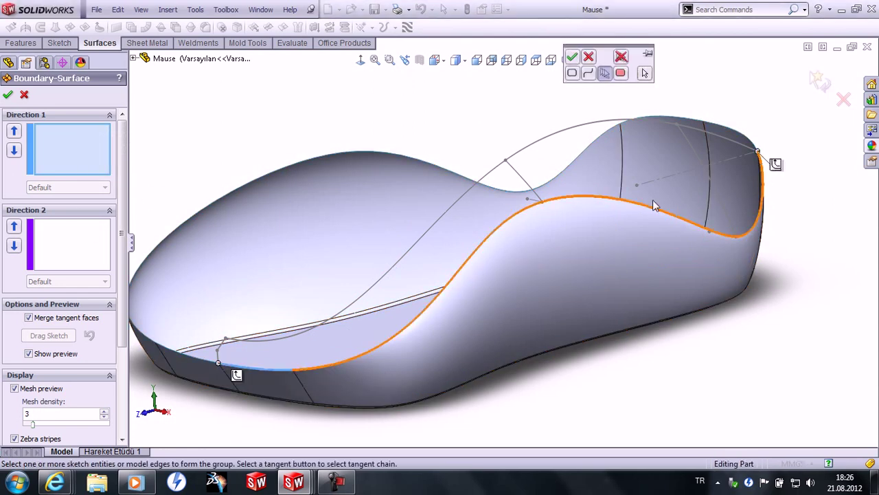
{"action": "left_click", "coordinate": [572, 57]}
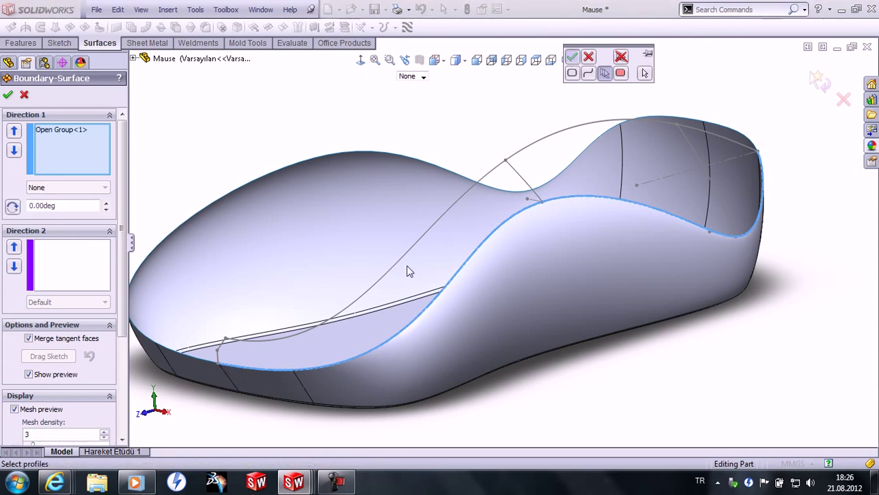
Step: Add the curve along the shell top as the second Direction 1 curve; set the first to Tangency To Face
{"action": "right_click", "coordinate": [79, 161]}
{"action": "left_click", "coordinate": [127, 176]}
{"action": "left_click", "coordinate": [376, 286]}
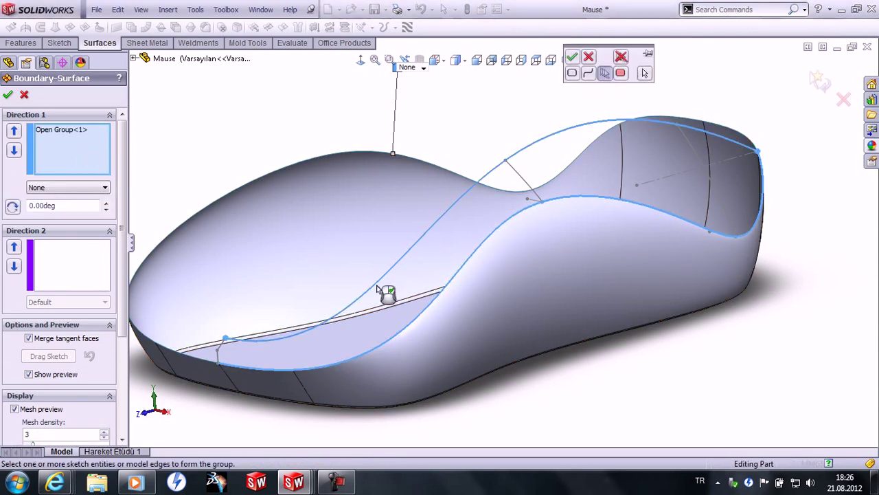
{"action": "left_click", "coordinate": [572, 57]}
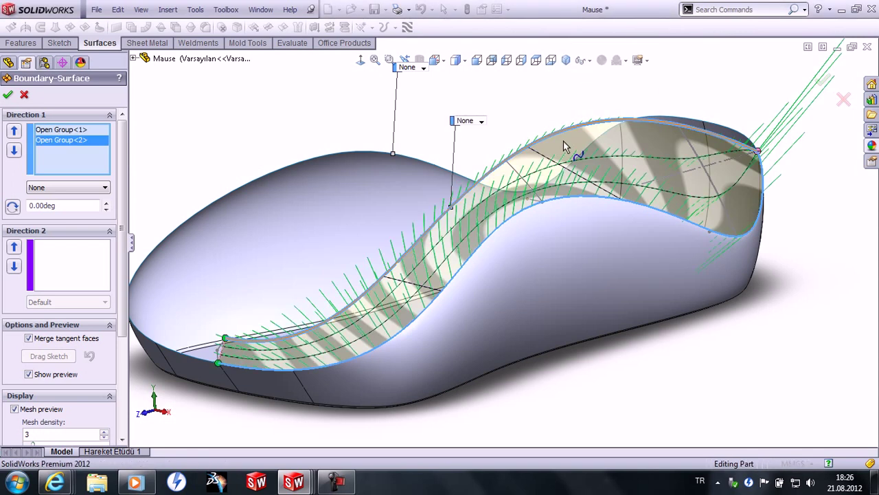
{"action": "middle_click_drag", "start_coordinate": [632, 323], "coordinate": [667, 310]}
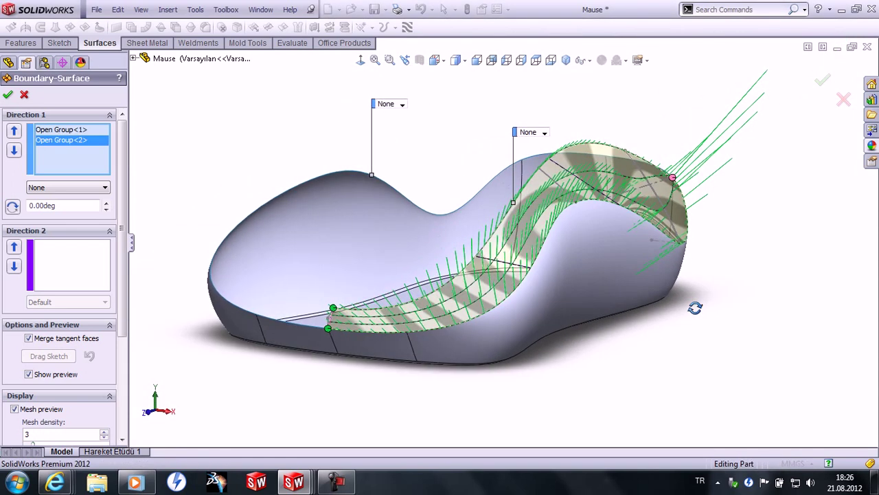
{"action": "left_click", "coordinate": [74, 130]}
{"action": "left_click", "coordinate": [57, 214]}
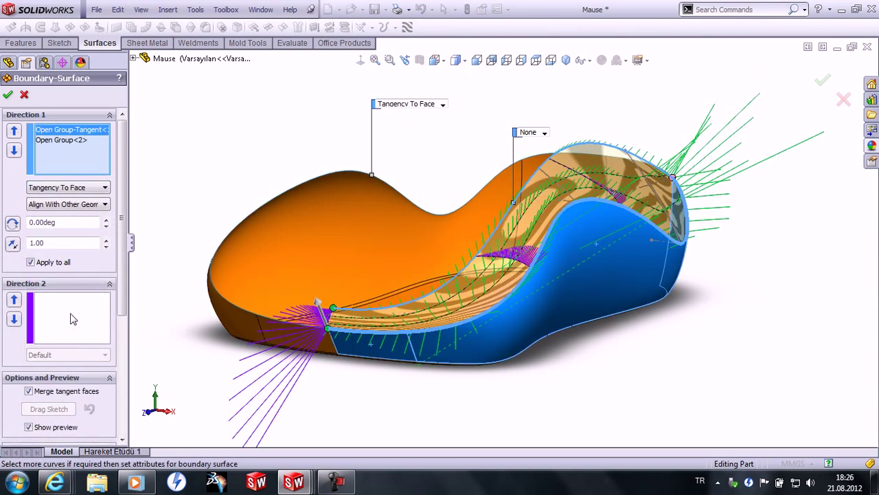
Step: Add the front corner edge as Open Group<3>, the first Direction 2 curve
{"action": "left_click", "coordinate": [78, 326]}
{"action": "scroll", "coordinate": [360, 284], "scroll_direction": "down", "scroll_amount": 3}
{"action": "scroll", "coordinate": [371, 277], "scroll_direction": "down", "scroll_amount": 2}
{"action": "scroll", "coordinate": [302, 302], "scroll_direction": "up", "scroll_amount": 5}
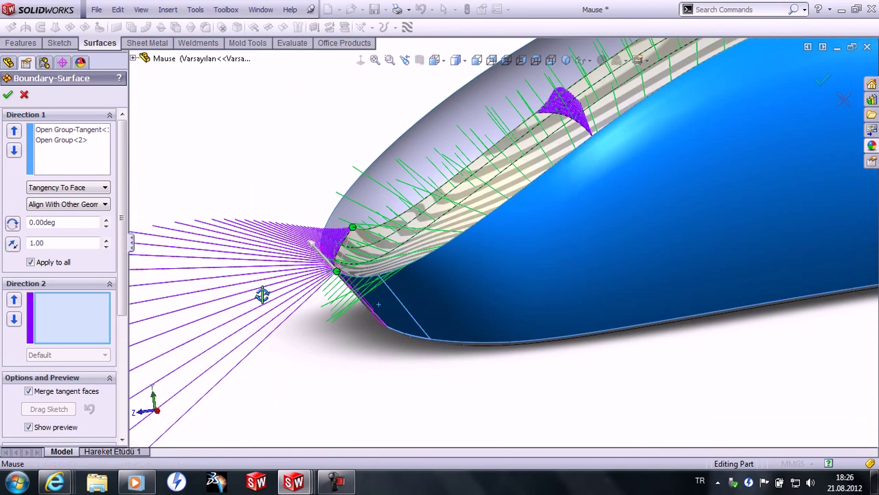
{"action": "right_click", "coordinate": [253, 153]}
{"action": "left_click", "coordinate": [302, 159]}
{"action": "scroll", "coordinate": [348, 261], "scroll_direction": "down", "scroll_amount": 2}
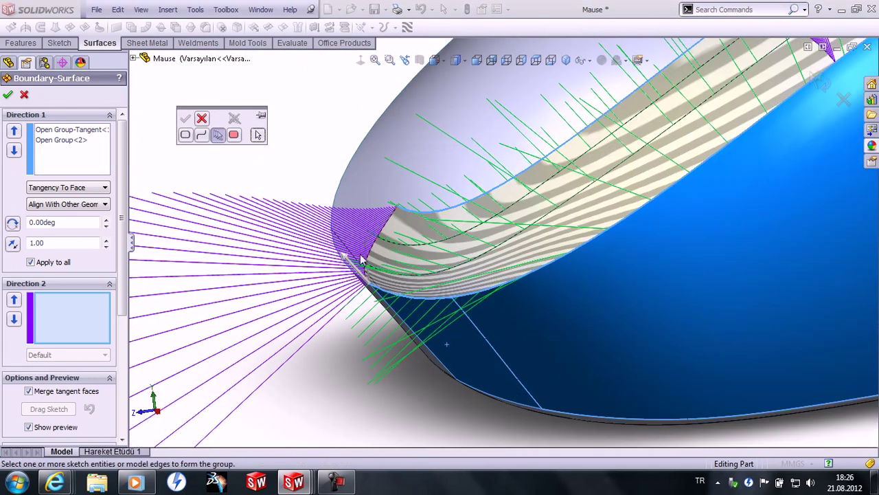
{"action": "left_click", "coordinate": [371, 251]}
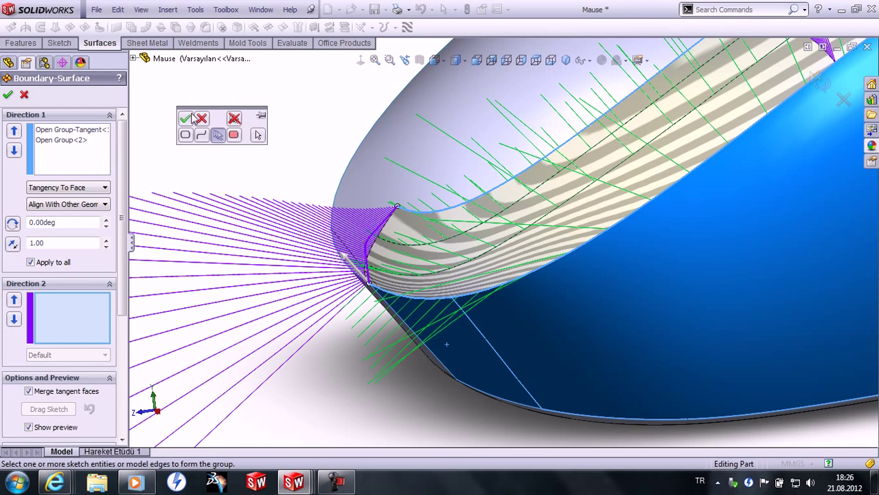
{"action": "left_click", "coordinate": [185, 119]}
Step: Add Sketch8 and Sketch9 as further Direction 2 curves
{"action": "scroll", "coordinate": [664, 157], "scroll_direction": "up", "scroll_amount": 3}
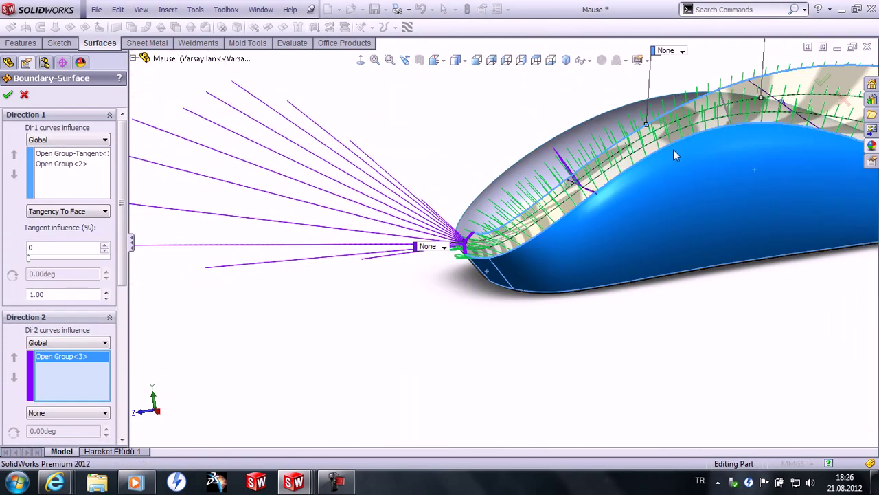
{"action": "scroll", "coordinate": [658, 158], "scroll_direction": "down", "scroll_amount": 4}
{"action": "scroll", "coordinate": [658, 158], "scroll_direction": "up", "scroll_amount": 3}
{"action": "scroll", "coordinate": [746, 189], "scroll_direction": "down", "scroll_amount": 5}
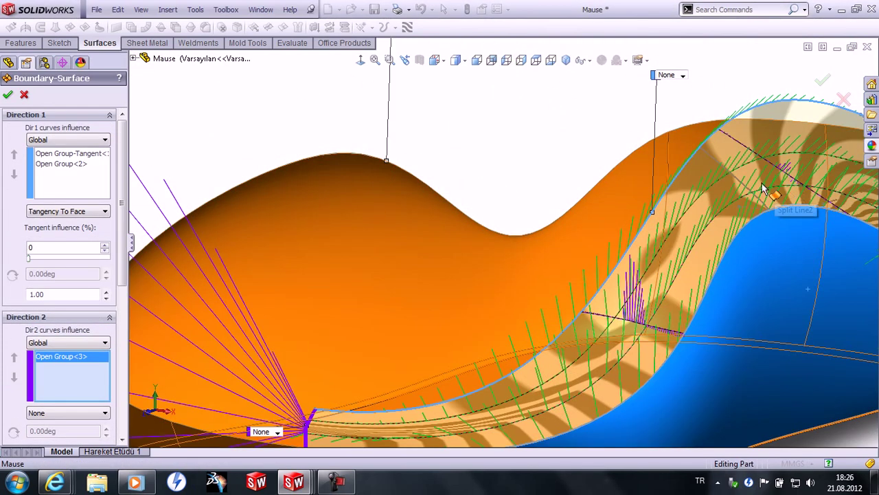
{"action": "left_click", "coordinate": [746, 189]}
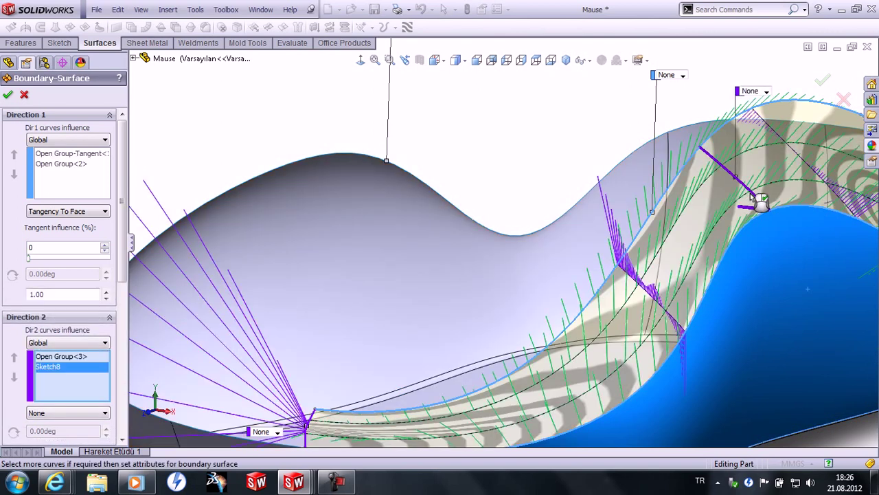
{"action": "scroll", "coordinate": [746, 217], "scroll_direction": "up", "scroll_amount": 3}
{"action": "scroll", "coordinate": [696, 228], "scroll_direction": "down", "scroll_amount": 3}
{"action": "mouse_move", "coordinate": [696, 228]}
{"action": "middle_mouse_down"}
{"action": "mouse_move", "coordinate": [697, 255]}
{"action": "mouse_move", "coordinate": [691, 249]}
{"action": "middle_mouse_up"}
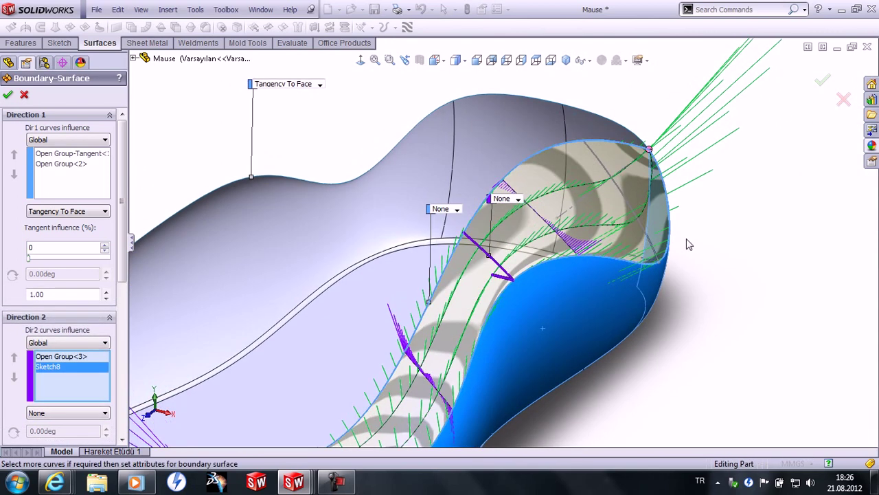
{"action": "left_click", "coordinate": [626, 203]}
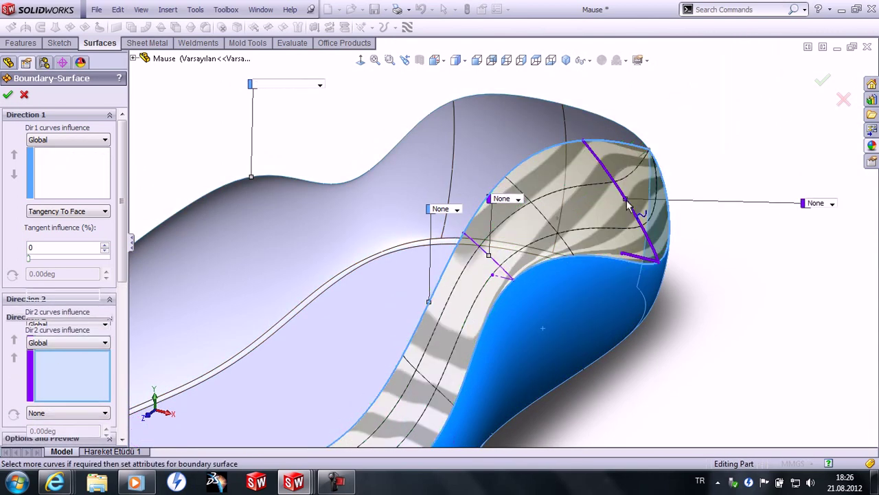
{"action": "scroll", "coordinate": [640, 214], "scroll_direction": "up", "scroll_amount": 4}
{"action": "mouse_move", "coordinate": [640, 214]}
{"action": "middle_mouse_down"}
{"action": "mouse_move", "coordinate": [384, 302]}
{"action": "mouse_move", "coordinate": [371, 290]}
{"action": "middle_mouse_up"}
{"action": "scroll", "coordinate": [384, 302], "scroll_direction": "down", "scroll_amount": 4}
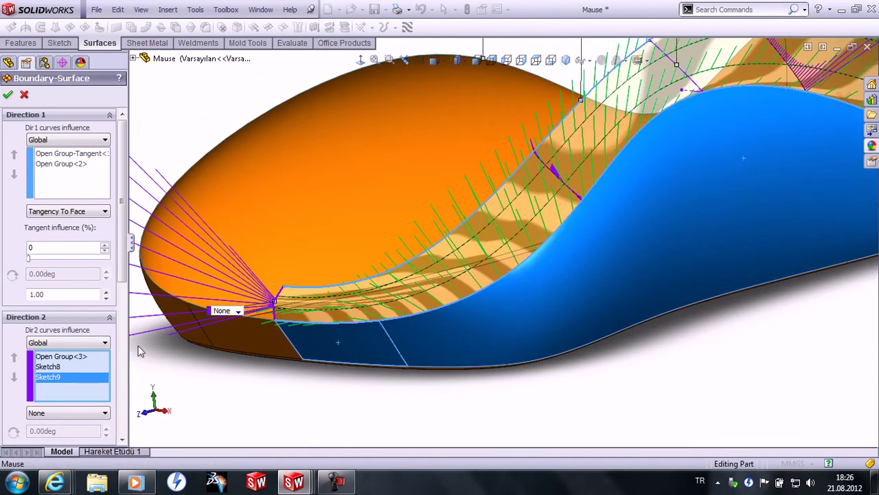
Step: Set the front edge group's end condition to Normal To Profile and review the preview
{"action": "left_click", "coordinate": [69, 357]}
{"action": "left_click", "coordinate": [68, 412]}
{"action": "left_click", "coordinate": [65, 434]}
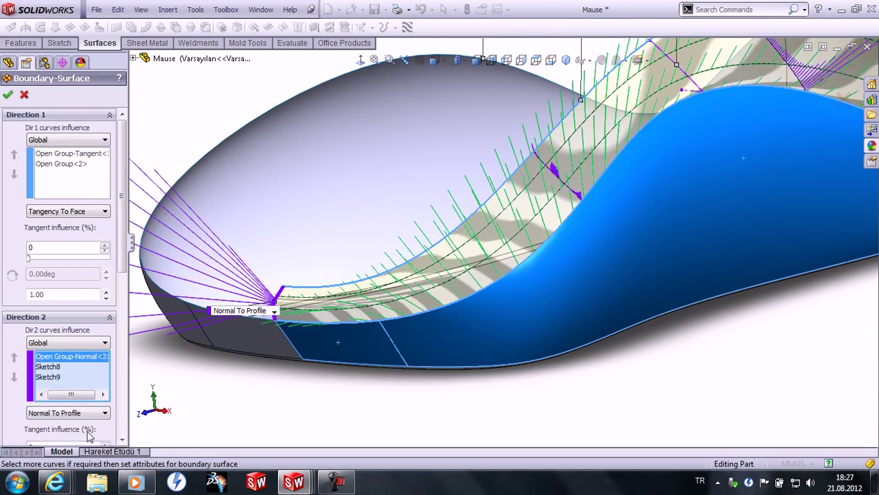
{"action": "key", "text": "f"}
{"action": "mouse_move", "coordinate": [212, 396]}
{"action": "middle_mouse_down"}
{"action": "mouse_move", "coordinate": [471, 310]}
{"action": "mouse_move", "coordinate": [581, 298]}
{"action": "mouse_move", "coordinate": [549, 320]}
{"action": "mouse_move", "coordinate": [666, 298]}
{"action": "mouse_move", "coordinate": [814, 136]}
{"action": "middle_mouse_up"}
Step: Accept Boundary-Surface1, inspect the closed shell and collapse the Surface Bodies folder
{"action": "left_click", "coordinate": [826, 81]}
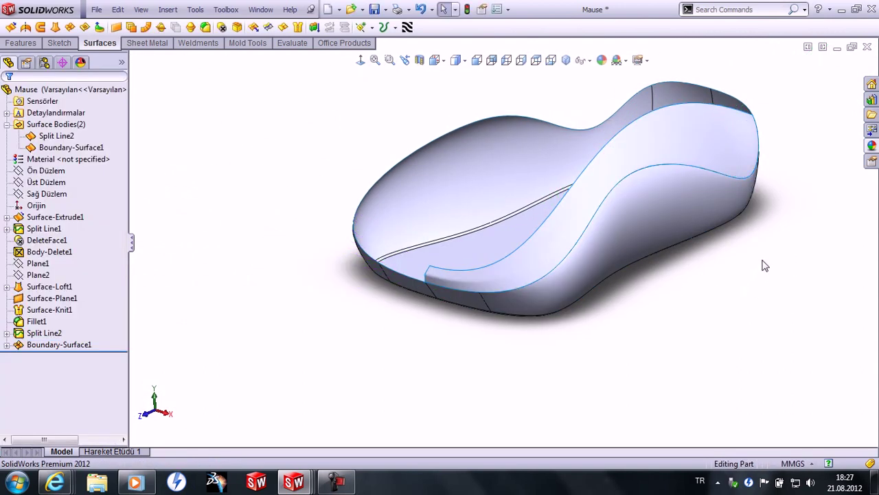
{"action": "mouse_move", "coordinate": [776, 245]}
{"action": "middle_mouse_down"}
{"action": "mouse_move", "coordinate": [791, 332]}
{"action": "mouse_move", "coordinate": [771, 249]}
{"action": "mouse_move", "coordinate": [778, 249]}
{"action": "middle_mouse_up"}
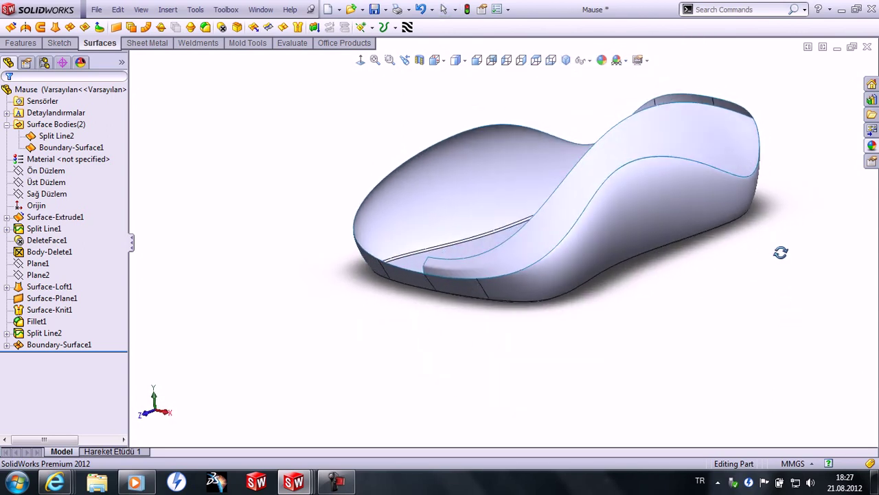
{"action": "scroll", "coordinate": [687, 165], "scroll_direction": "up", "scroll_amount": 2}
{"action": "scroll", "coordinate": [687, 166], "scroll_direction": "down", "scroll_amount": 2}
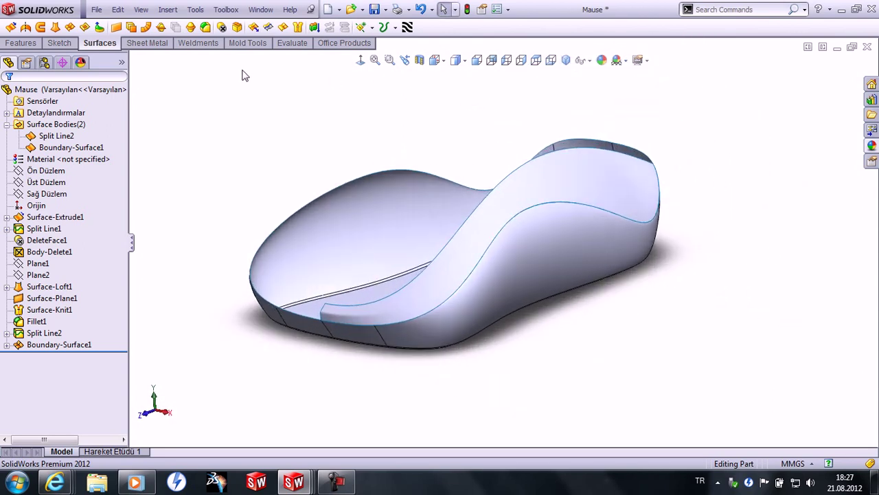
{"action": "left_click", "coordinate": [6, 125]}
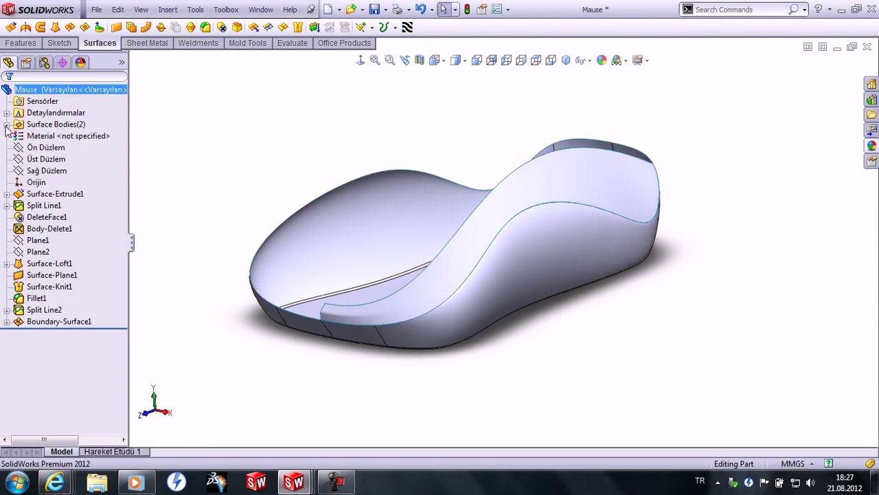
Step: Sketch on Sağ Düzlem a spline running from the front corner edge to the mouse rear
{"action": "left_click", "coordinate": [48, 173]}
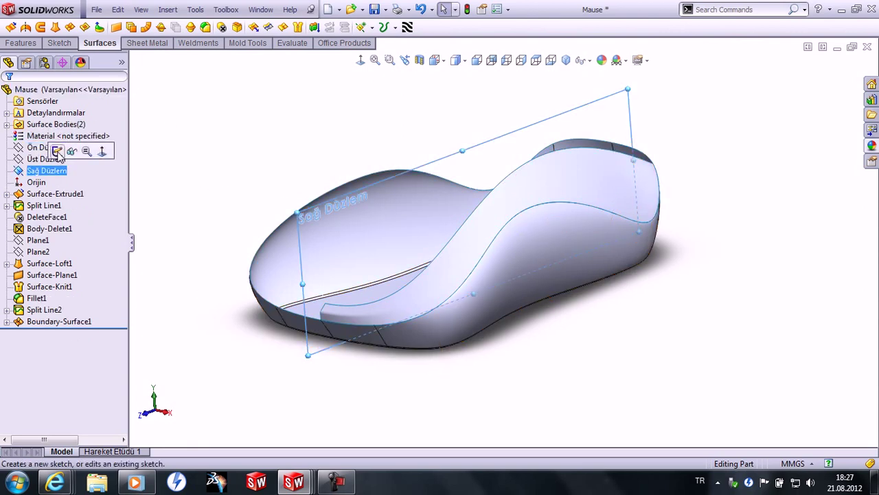
{"action": "left_click", "coordinate": [57, 152]}
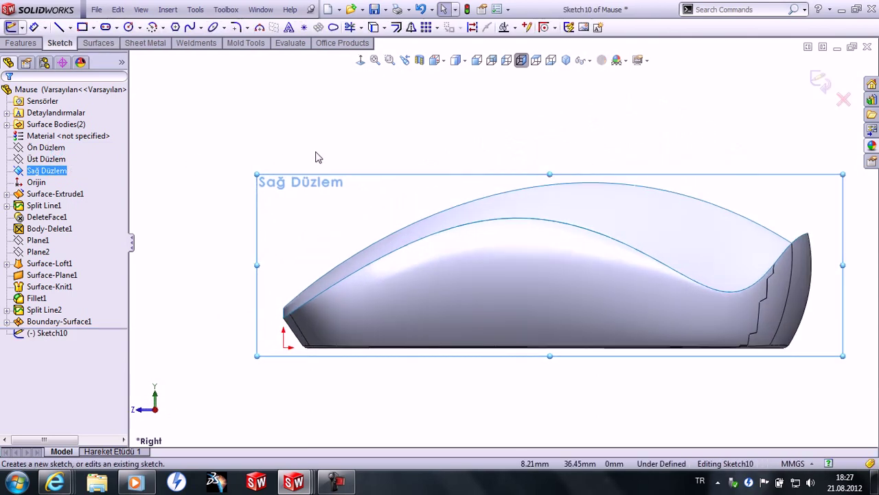
{"action": "left_click", "coordinate": [190, 31]}
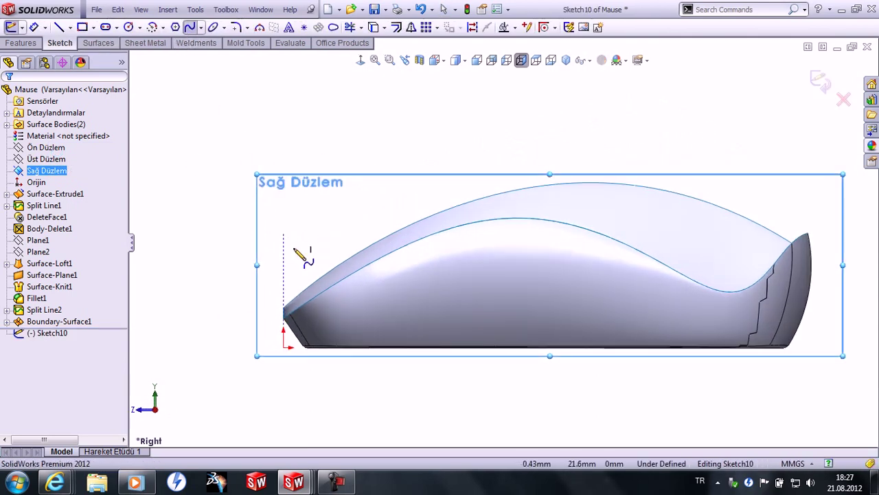
{"action": "middle_click_drag", "start_coordinate": [291, 241], "coordinate": [302, 319]}
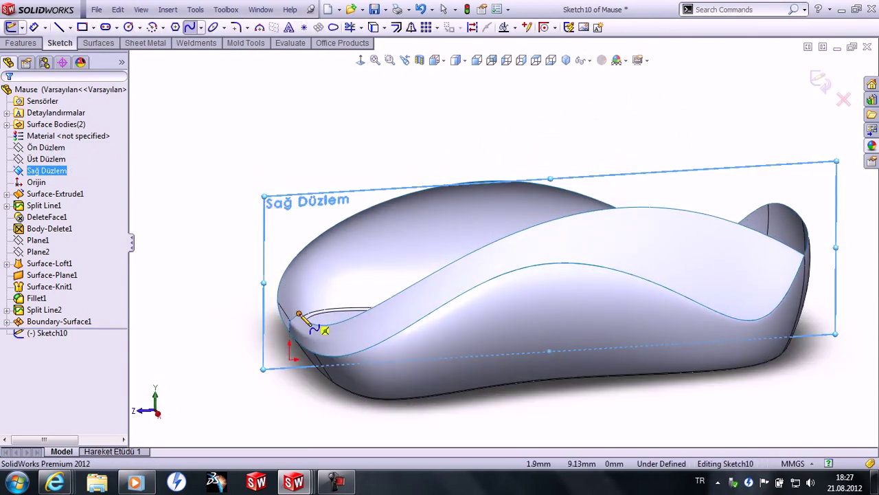
{"action": "left_click", "coordinate": [299, 314]}
{"action": "middle_click_drag", "start_coordinate": [451, 197], "coordinate": [592, 182]}
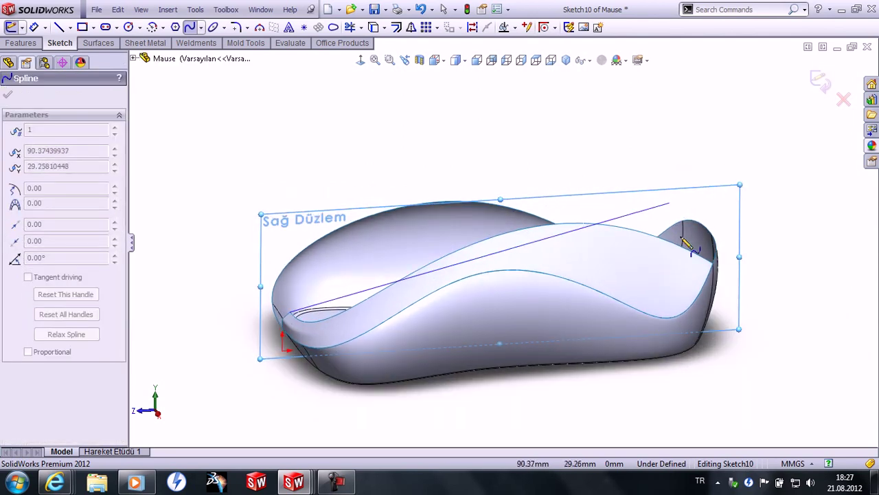
{"action": "middle_click_drag", "start_coordinate": [683, 232], "coordinate": [683, 250]}
{"action": "left_click", "coordinate": [697, 210]}
{"action": "left_click", "coordinate": [562, 119]}
{"action": "right_click", "coordinate": [562, 119]}
{"action": "left_click", "coordinate": [616, 135]}
{"action": "key", "text": "ctrl+z"}
Step: Bend the spline into an arch over the mouse top and adjust its start tangent
{"action": "left_click", "coordinate": [445, 291]}
{"action": "left_click_drag", "start_coordinate": [416, 302], "coordinate": [386, 199]}
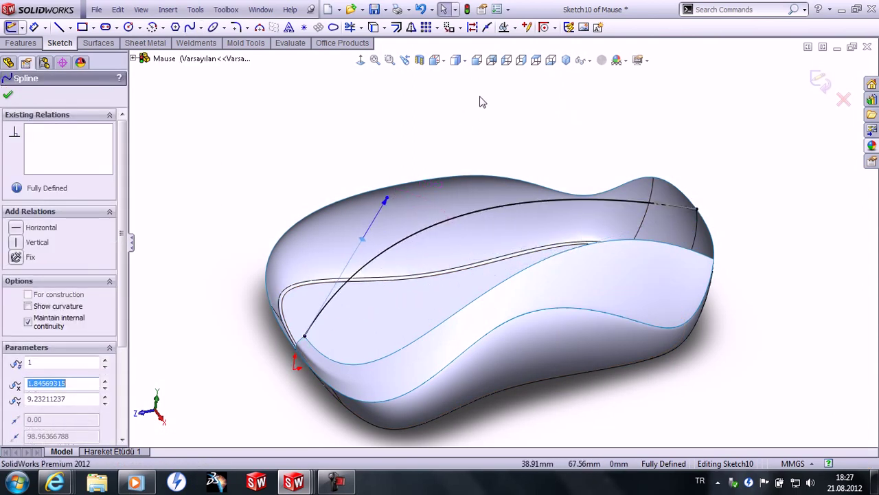
{"action": "left_click", "coordinate": [520, 60]}
{"action": "left_click", "coordinate": [516, 110]}
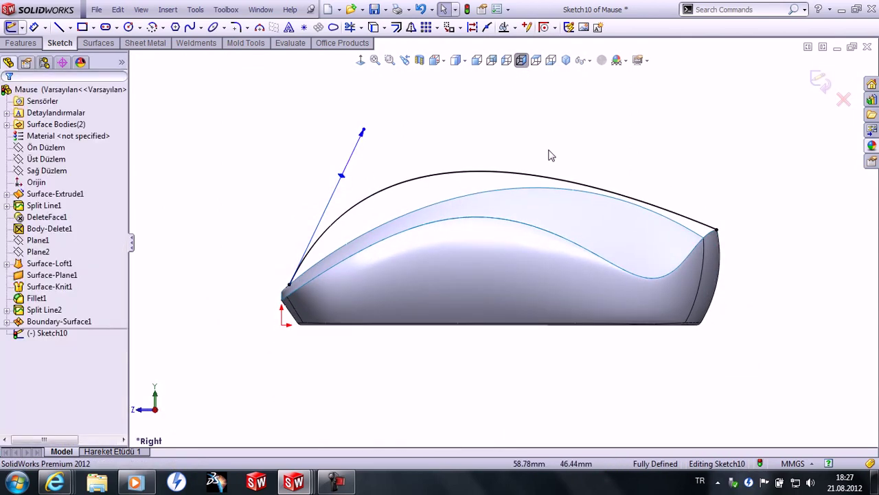
{"action": "mouse_move", "coordinate": [406, 144]}
{"action": "left_mouse_down"}
{"action": "mouse_move", "coordinate": [431, 158]}
{"action": "mouse_move", "coordinate": [392, 206]}
{"action": "left_mouse_up"}
{"action": "middle_click_drag", "start_coordinate": [392, 206], "coordinate": [403, 235]}
{"action": "scroll", "coordinate": [326, 289], "scroll_direction": "down", "scroll_amount": 3}
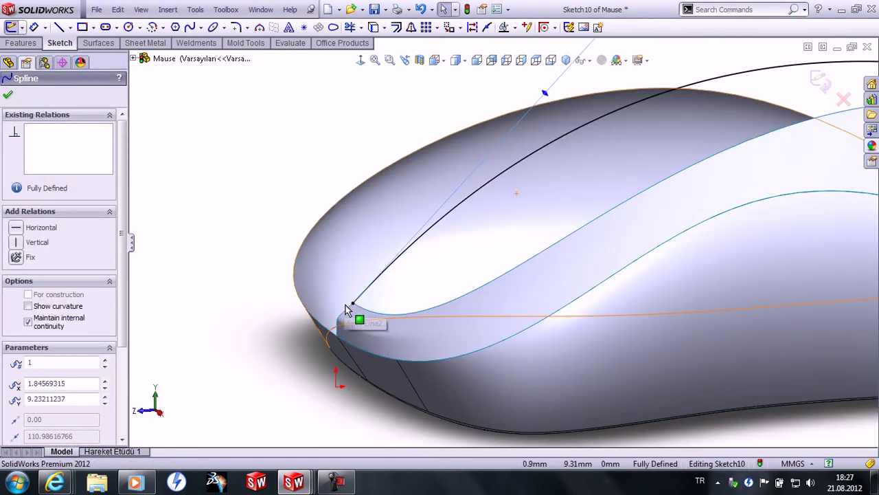
{"action": "left_click", "coordinate": [348, 308], "text": "ctrl"}
Step: Add Tangent and Equal Curvature relations between the spline's front end and the shell edge
{"action": "right_click", "coordinate": [37, 140]}
{"action": "left_click", "coordinate": [70, 157]}
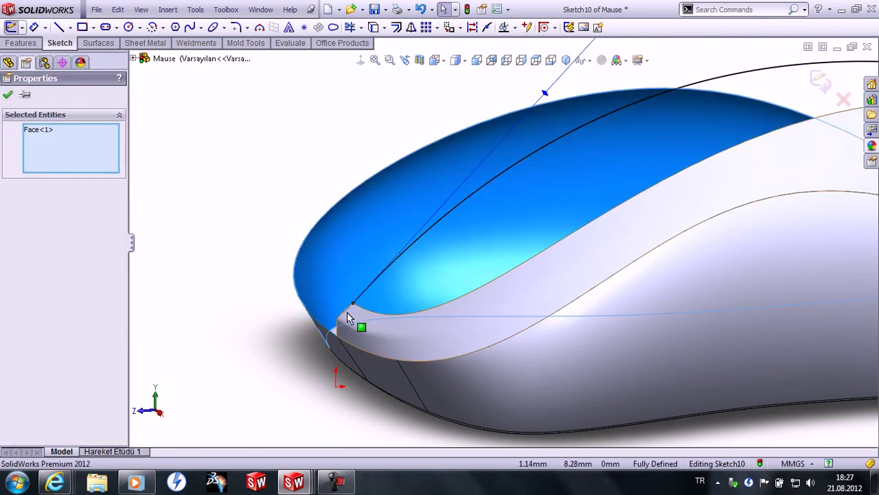
{"action": "key", "text": "Escape"}
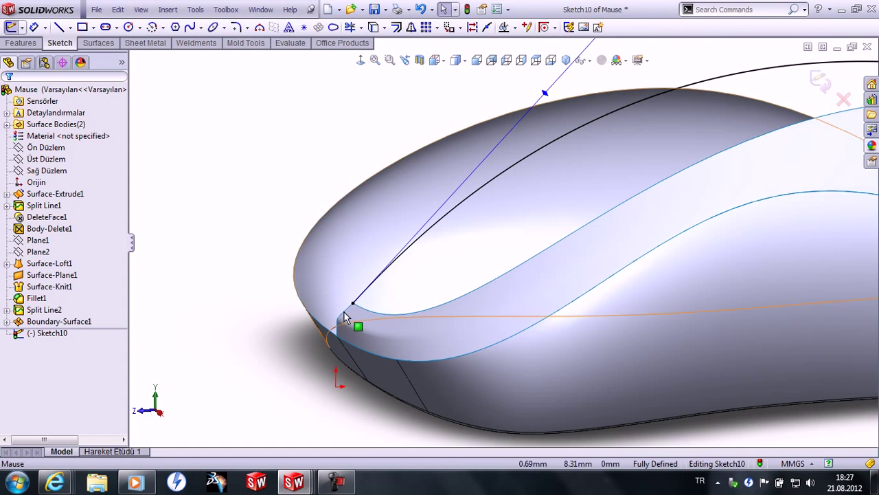
{"action": "scroll", "coordinate": [361, 309], "scroll_direction": "down", "scroll_amount": 3}
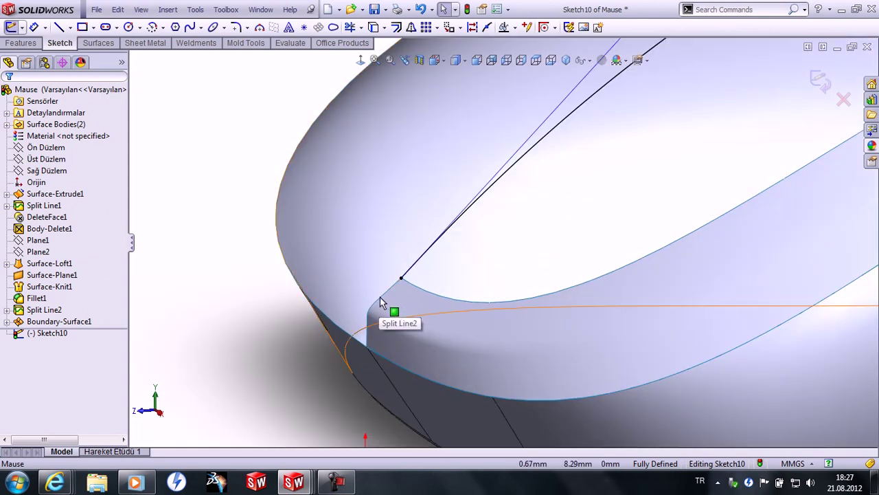
{"action": "mouse_move", "coordinate": [384, 296]}
{"action": "middle_mouse_down"}
{"action": "mouse_move", "coordinate": [425, 296]}
{"action": "mouse_move", "coordinate": [403, 291]}
{"action": "middle_mouse_up"}
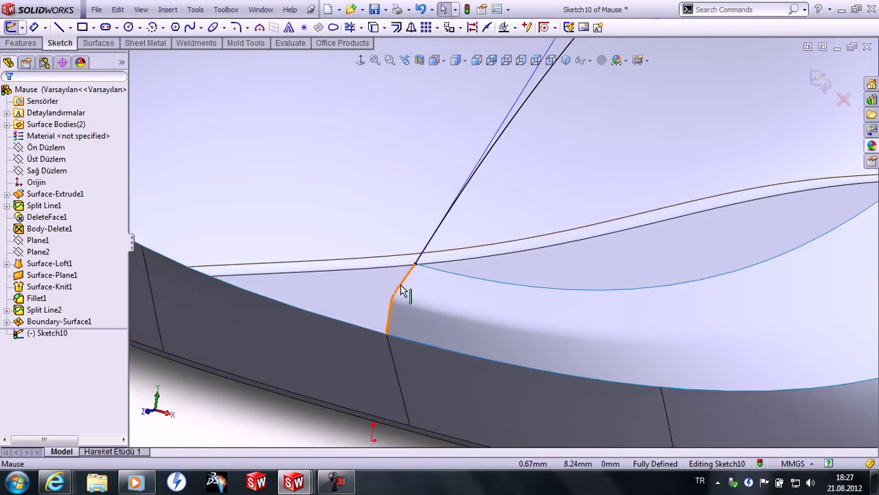
{"action": "left_click", "coordinate": [404, 290]}
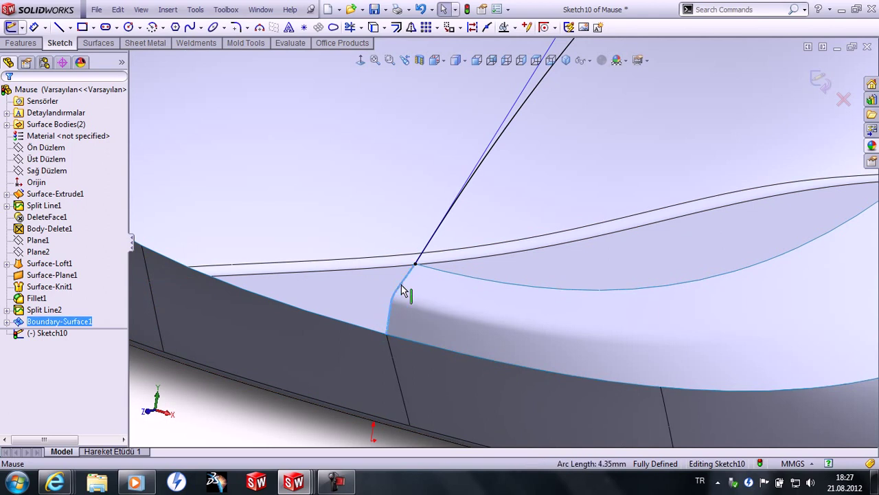
{"action": "left_click", "coordinate": [426, 253], "text": "ctrl"}
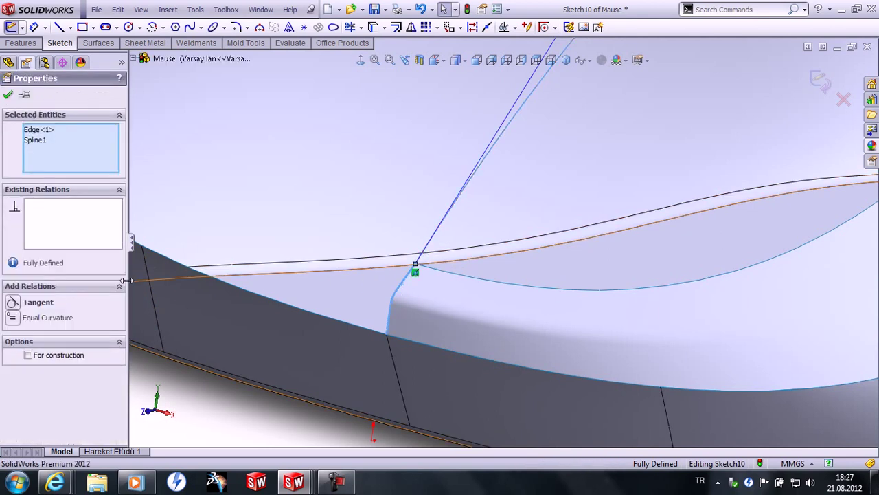
{"action": "left_click", "coordinate": [14, 318]}
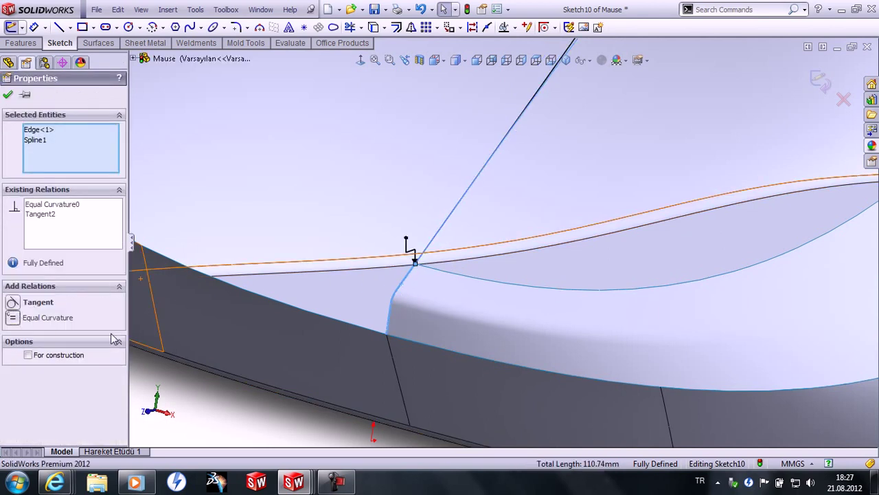
{"action": "key", "text": "f"}
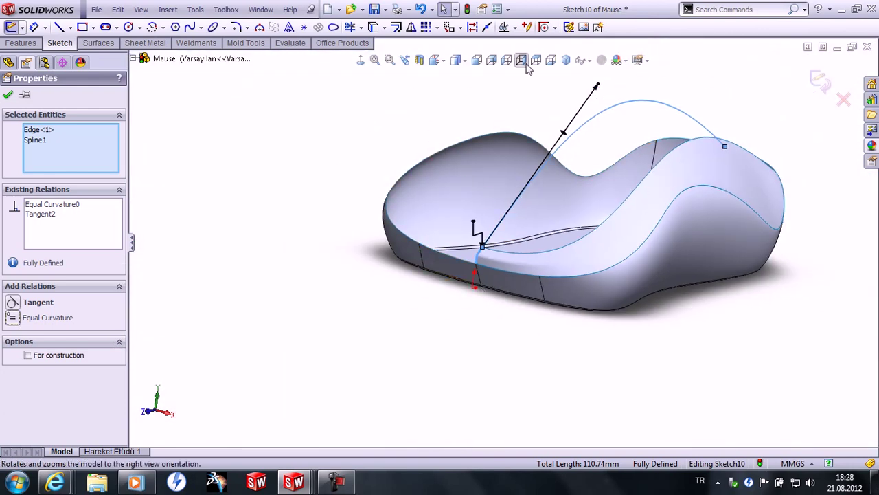
{"action": "left_click", "coordinate": [529, 67]}
Step: Angle the spline's rear tangent handle upward and draw a horizontal centerline from its rear end
{"action": "left_click", "coordinate": [640, 169]}
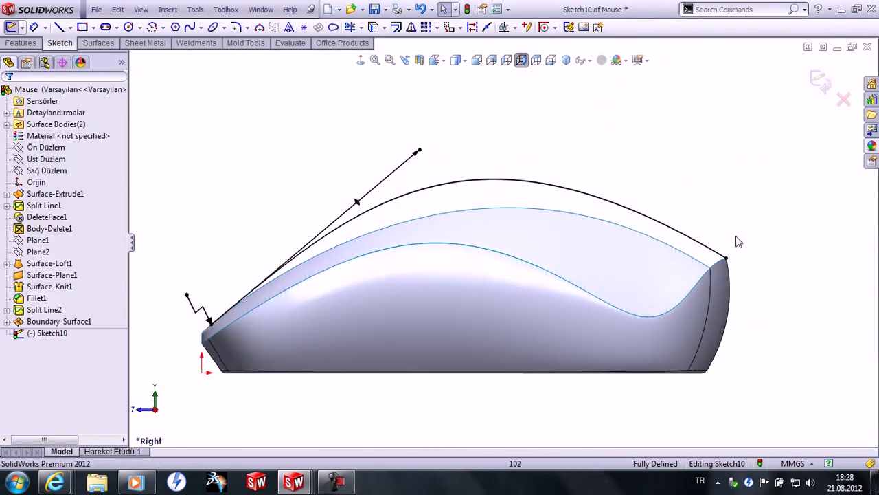
{"action": "left_click", "coordinate": [702, 249]}
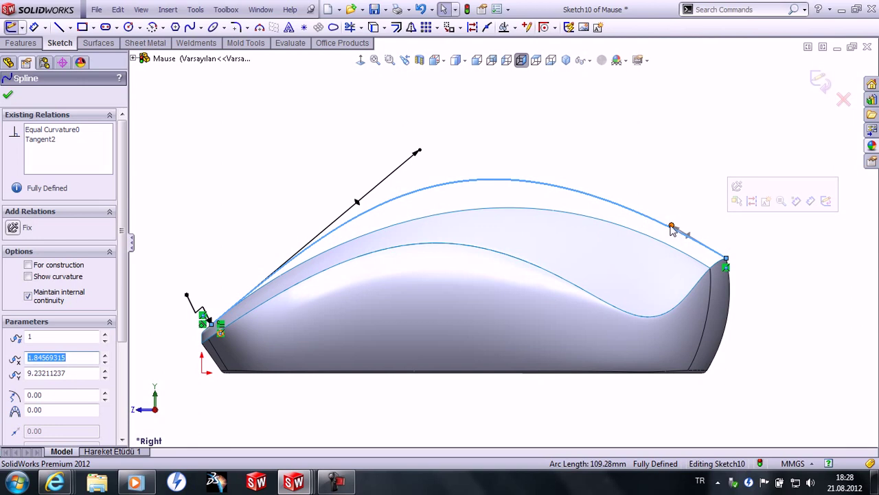
{"action": "left_click_drag", "start_coordinate": [672, 229], "coordinate": [565, 168]}
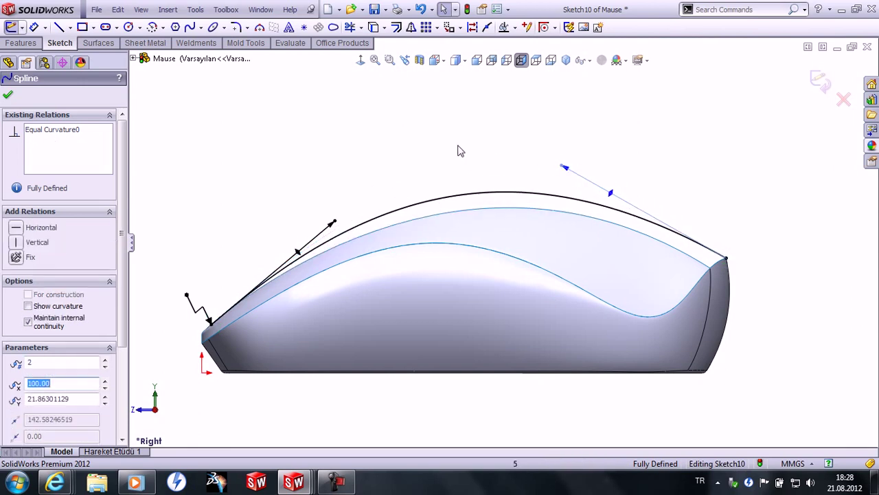
{"action": "left_click", "coordinate": [66, 27]}
{"action": "left_click", "coordinate": [71, 27]}
{"action": "left_click", "coordinate": [86, 55]}
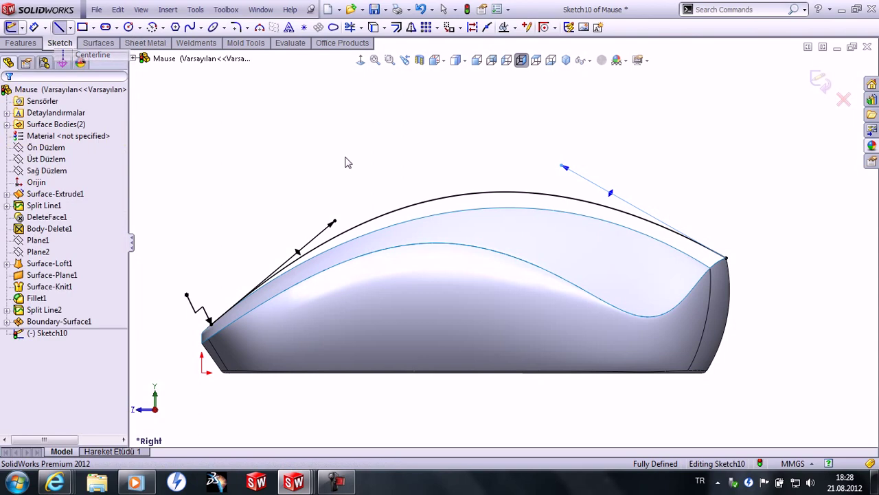
{"action": "left_click", "coordinate": [727, 258]}
{"action": "left_click", "coordinate": [607, 253]}
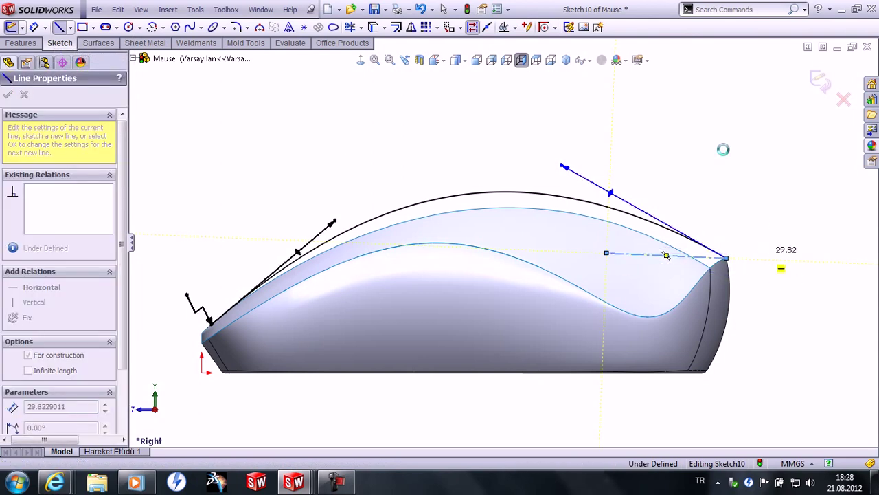
Step: Dimension the rear tangent handle at 45° to the centerline with a length of 140
{"action": "right_click_drag", "start_coordinate": [666, 255], "coordinate": [622, 202]}
{"action": "left_click", "coordinate": [614, 194]}
{"action": "left_click", "coordinate": [628, 253]}
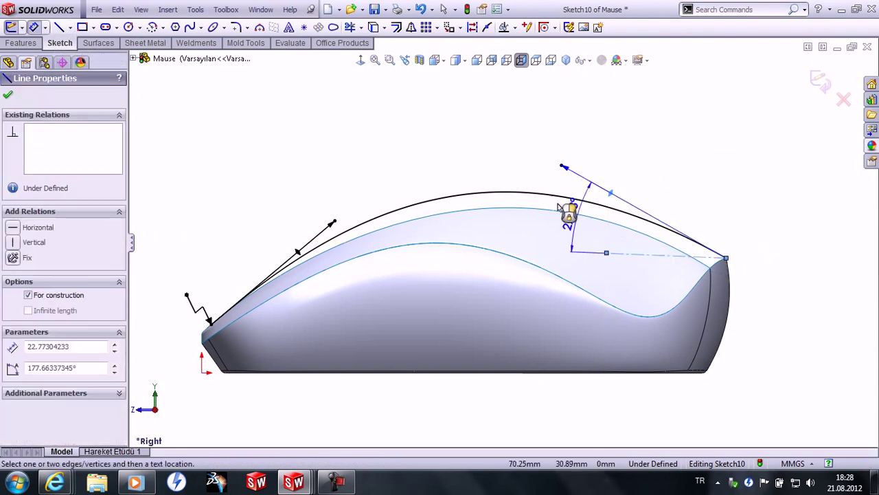
{"action": "left_click", "coordinate": [522, 185]}
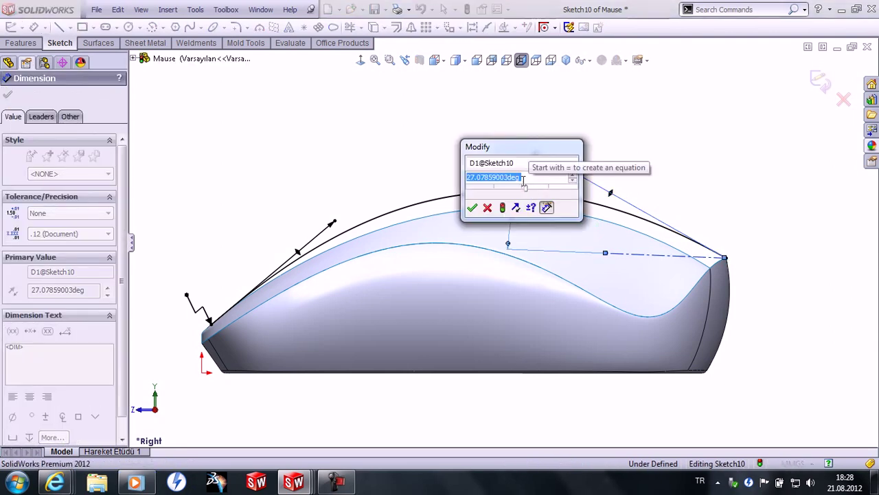
{"action": "type", "text": "45"}
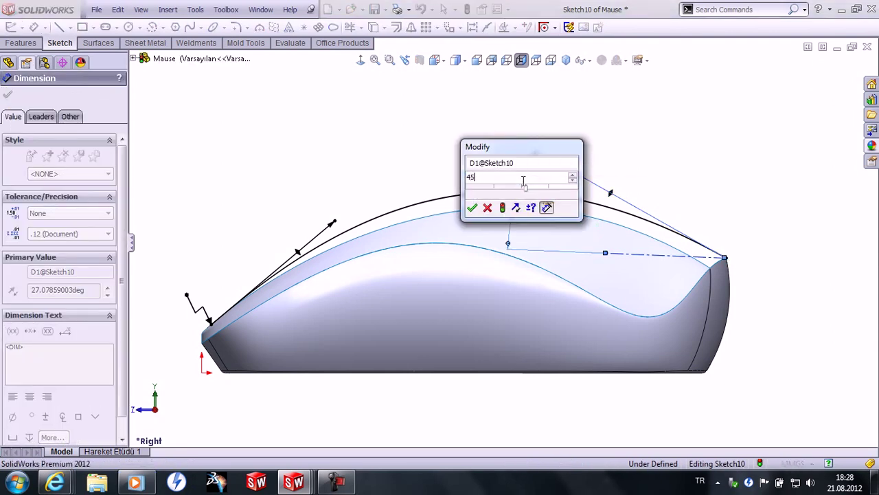
{"action": "key", "text": "Return"}
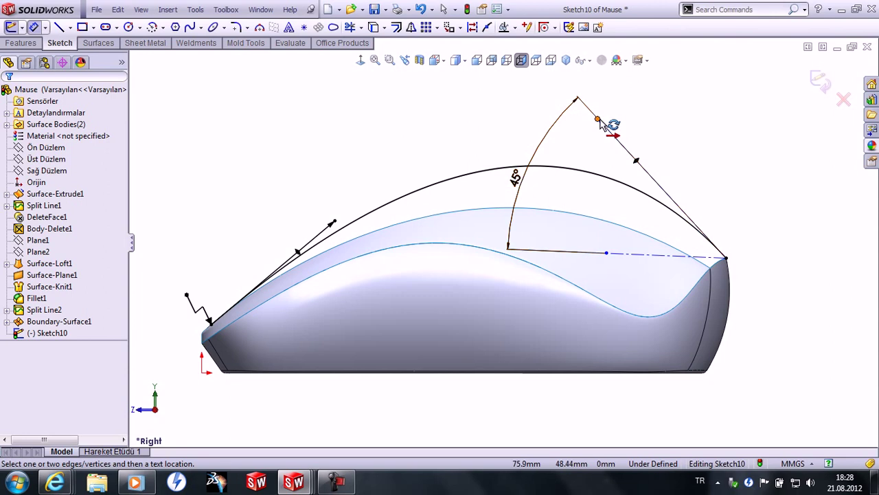
{"action": "left_click", "coordinate": [599, 122]}
{"action": "left_click", "coordinate": [710, 158]}
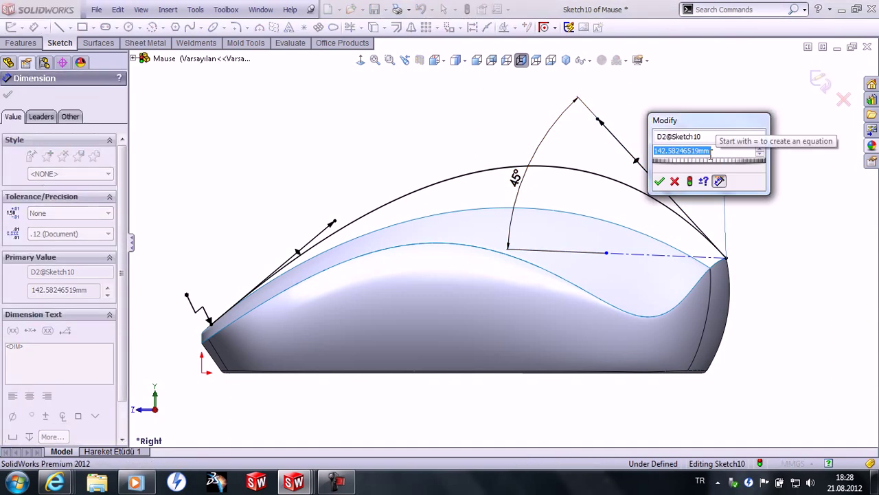
{"action": "type", "text": "140"}
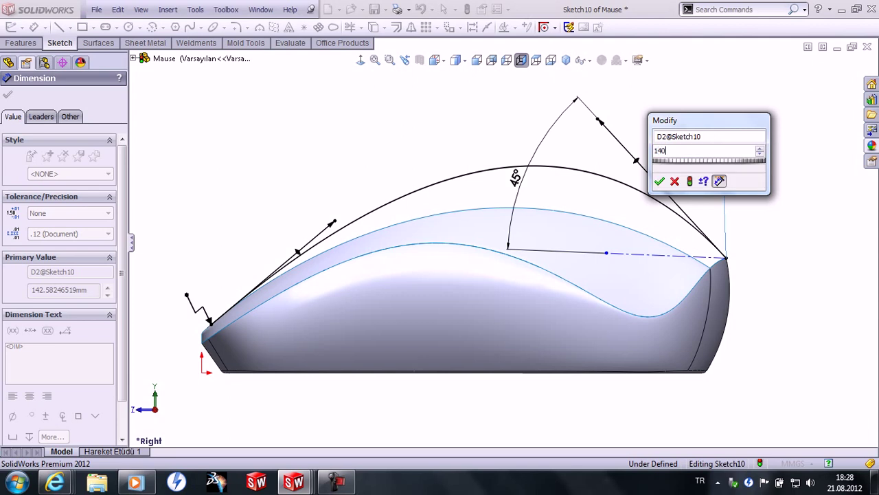
{"action": "key", "text": "Return"}
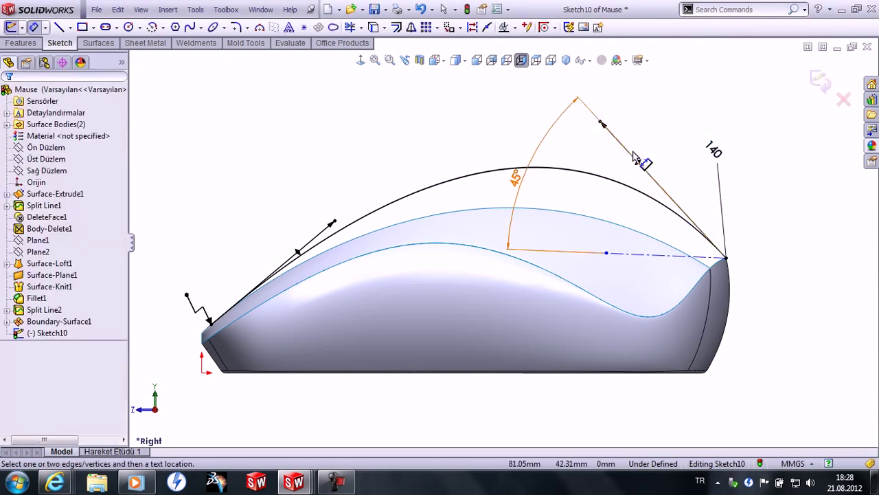
{"action": "right_click", "coordinate": [663, 104]}
{"action": "left_click", "coordinate": [691, 108]}
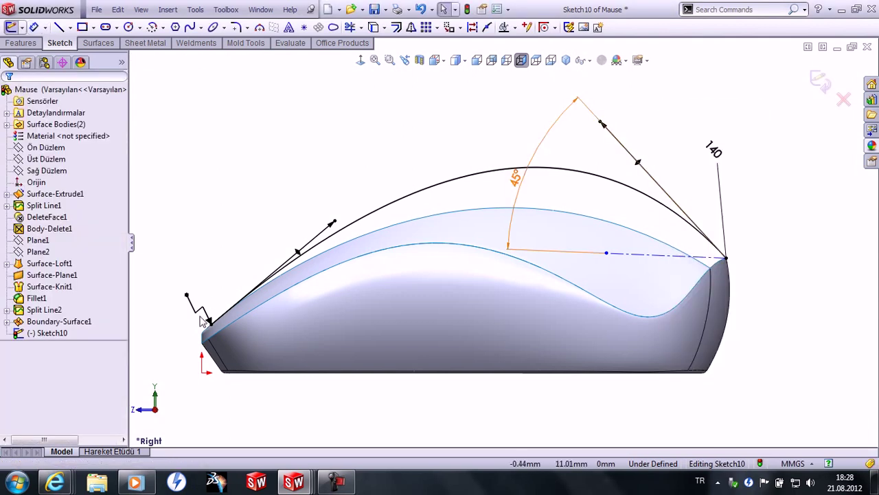
{"action": "middle_click_drag", "start_coordinate": [364, 171], "coordinate": [359, 201]}
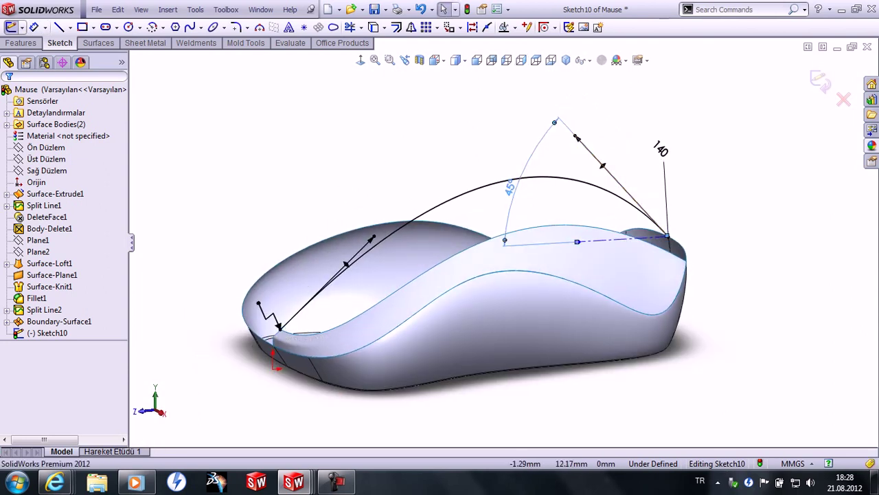
{"action": "left_click", "coordinate": [271, 323]}
{"action": "left_click", "coordinate": [302, 310]}
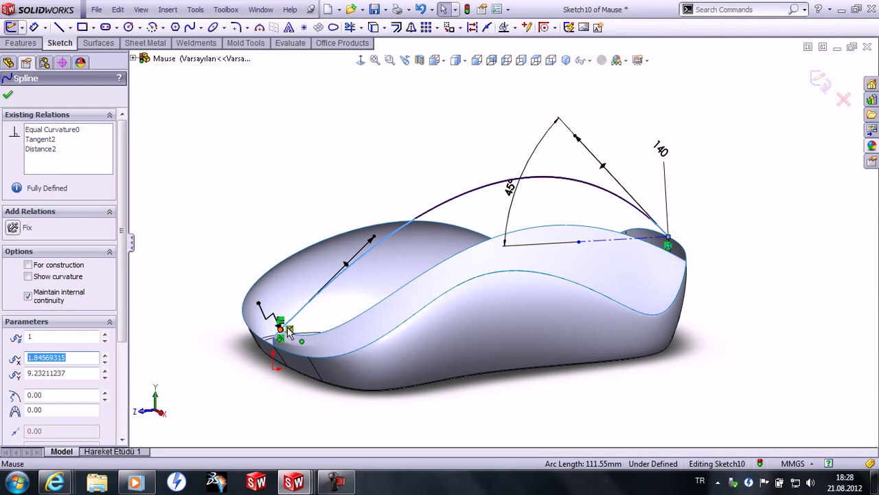
{"action": "scroll", "coordinate": [288, 331], "scroll_direction": "down", "scroll_amount": 3}
{"action": "key", "text": "Escape"}
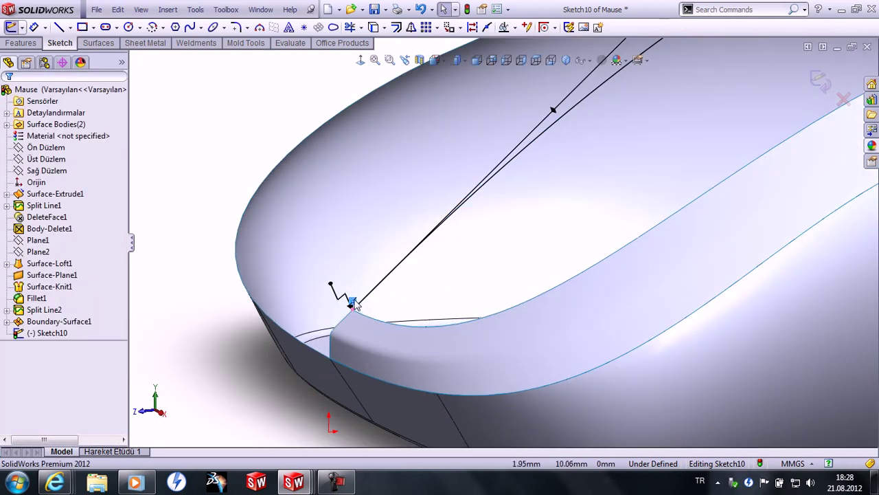
{"action": "scroll", "coordinate": [573, 188], "scroll_direction": "up", "scroll_amount": 4}
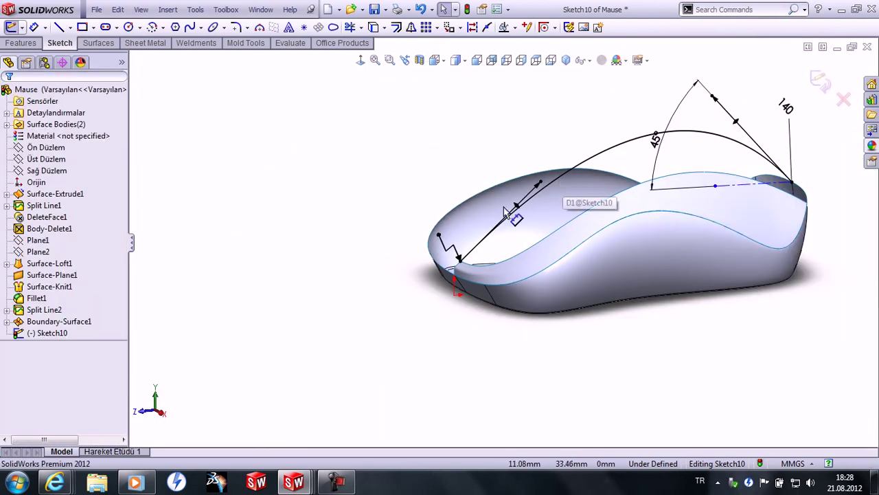
{"action": "scroll", "coordinate": [469, 253], "scroll_direction": "down", "scroll_amount": 2}
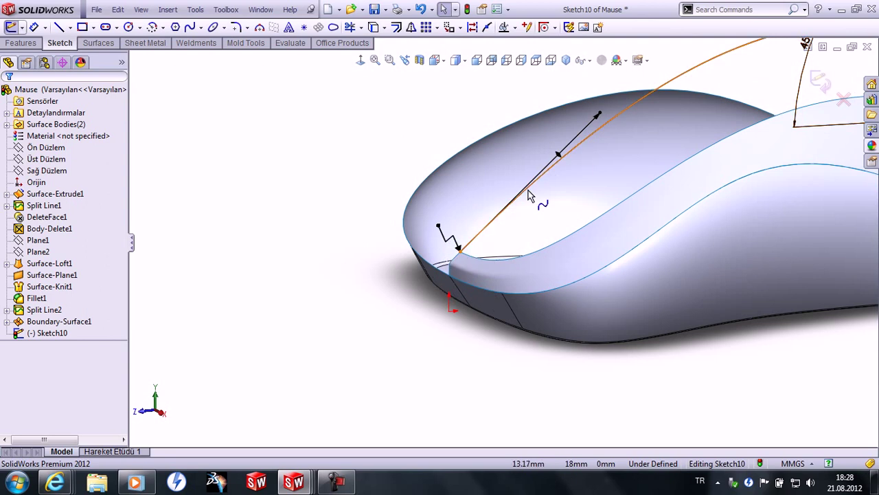
{"action": "left_click", "coordinate": [460, 249]}
{"action": "scroll", "coordinate": [472, 271], "scroll_direction": "down", "scroll_amount": 2}
{"action": "key", "text": "Escape"}
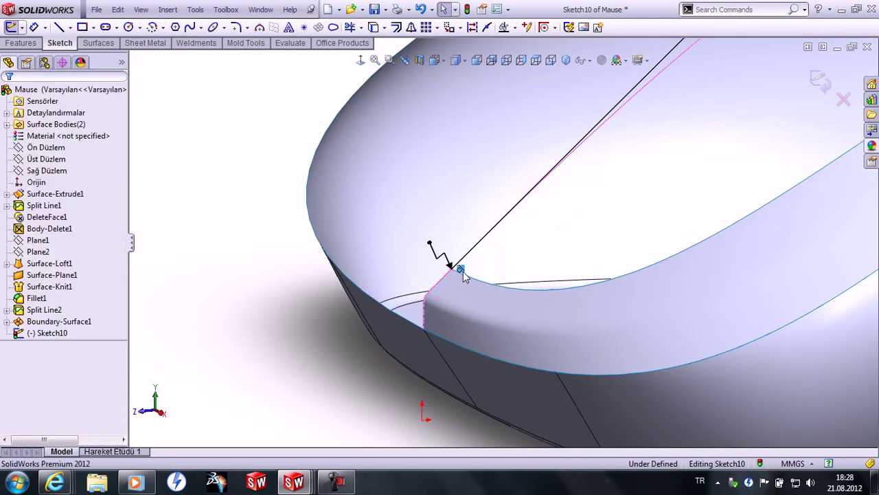
{"action": "scroll", "coordinate": [462, 268], "scroll_direction": "down", "scroll_amount": 1}
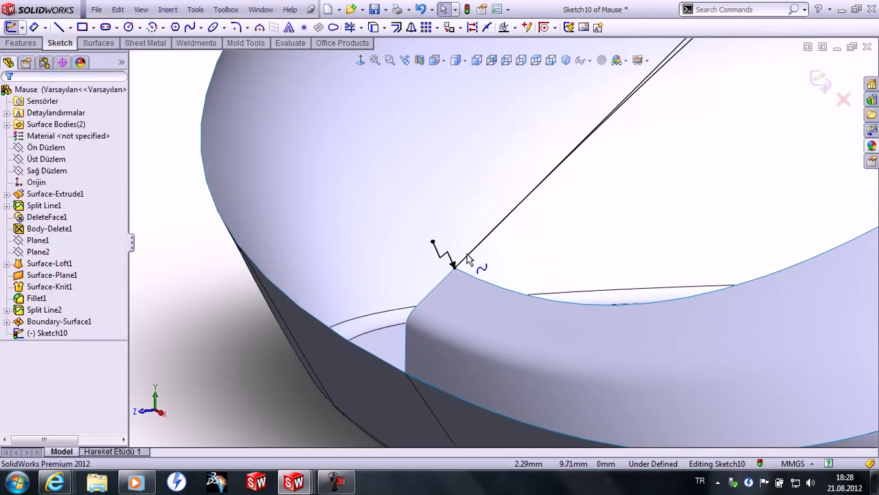
{"action": "left_click", "coordinate": [466, 260]}
{"action": "key", "text": "Escape"}
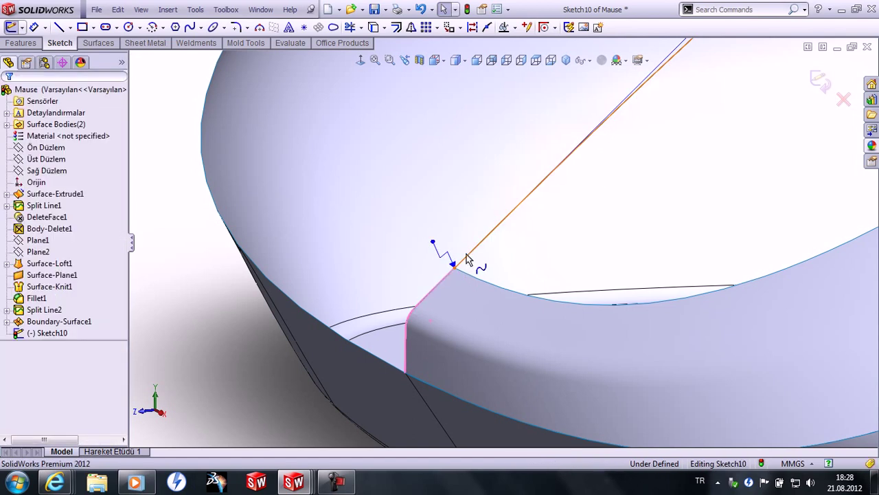
{"action": "left_click", "coordinate": [466, 259]}
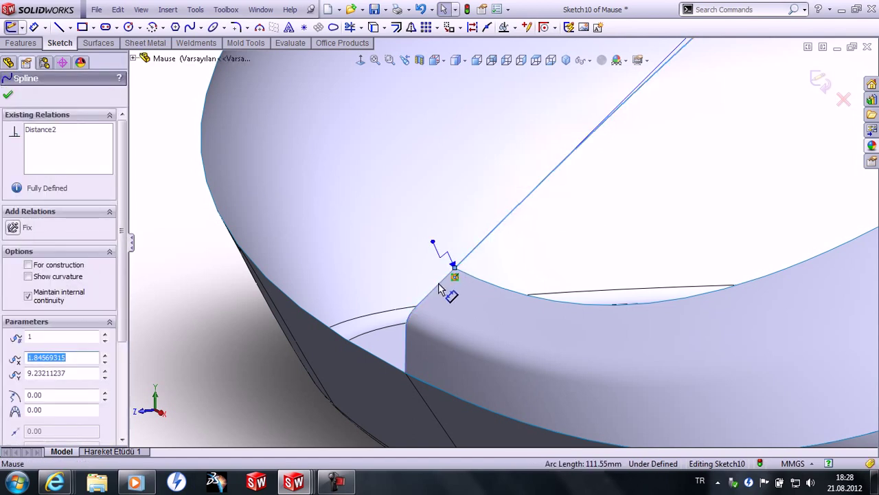
{"action": "left_click", "coordinate": [442, 288], "text": "ctrl"}
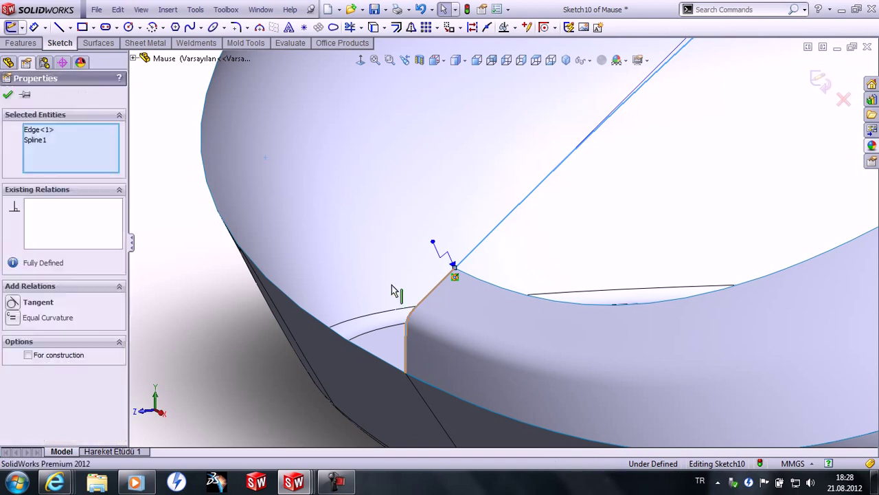
{"action": "key", "text": "d"}
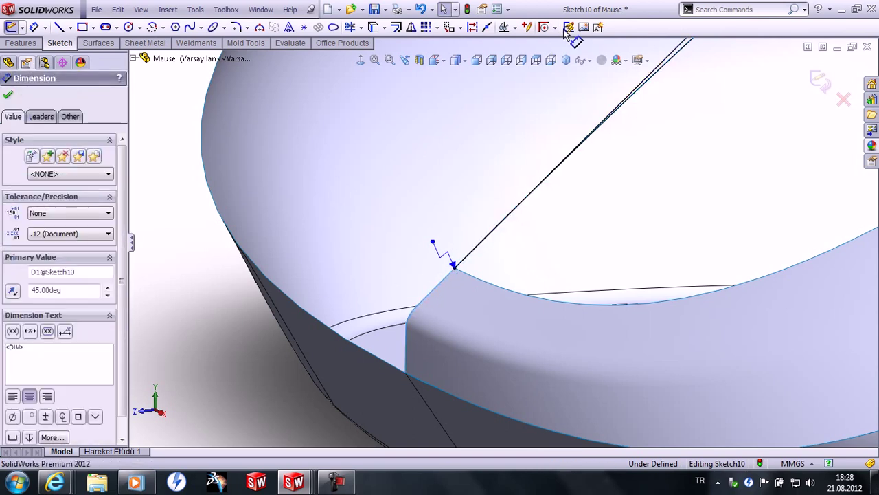
{"action": "left_click", "coordinate": [523, 59]}
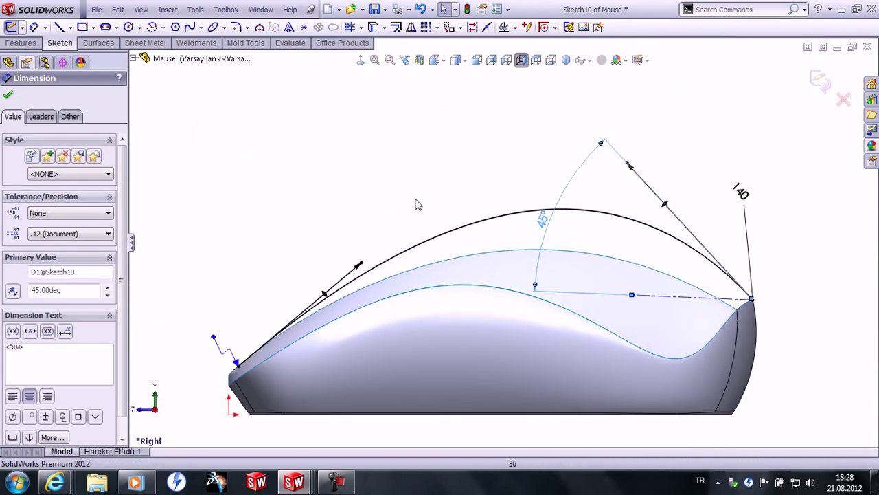
Step: Attempt a length dimension on the front tangent handle and dismiss the driven-dimension prompt
{"action": "left_click", "coordinate": [362, 265]}
{"action": "left_click", "coordinate": [385, 196]}
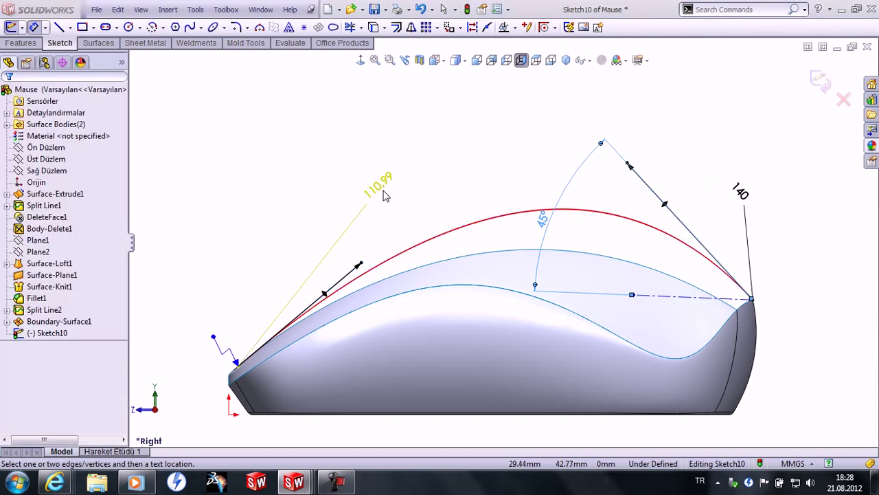
{"action": "left_click", "coordinate": [515, 255]}
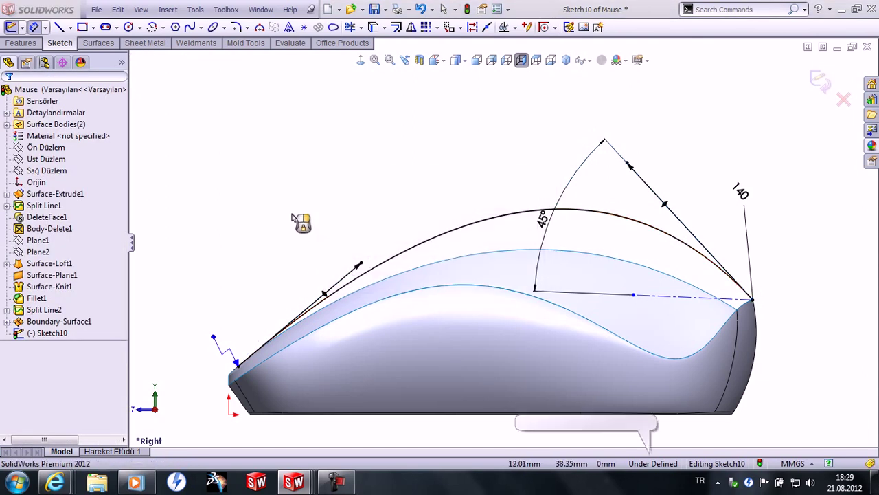
{"action": "scroll", "coordinate": [304, 350], "scroll_direction": "down", "scroll_amount": 5}
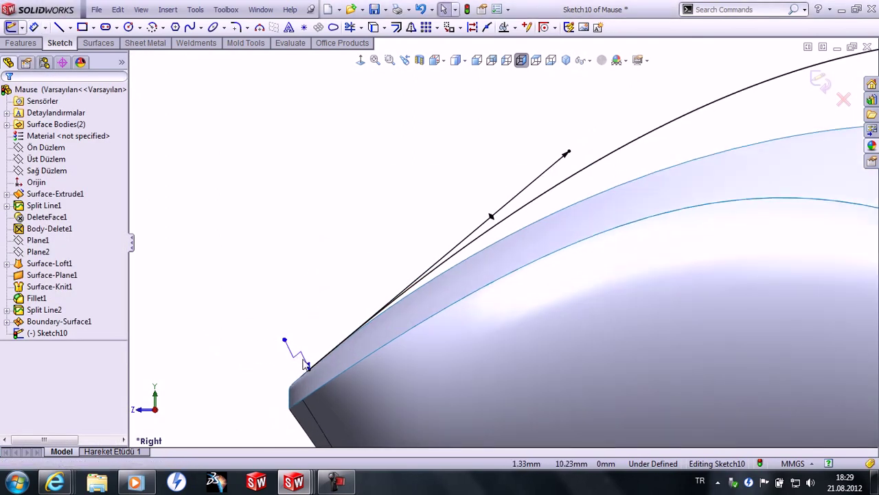
Step: Dimension the front tangent handle length as 98 mm, then end Smart Dimension
{"action": "left_click", "coordinate": [284, 344]}
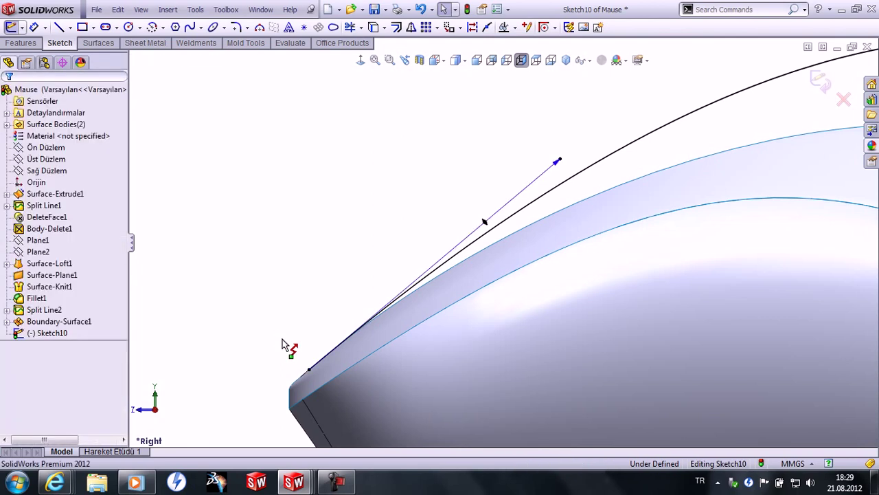
{"action": "left_click", "coordinate": [560, 163]}
{"action": "left_click", "coordinate": [502, 134]}
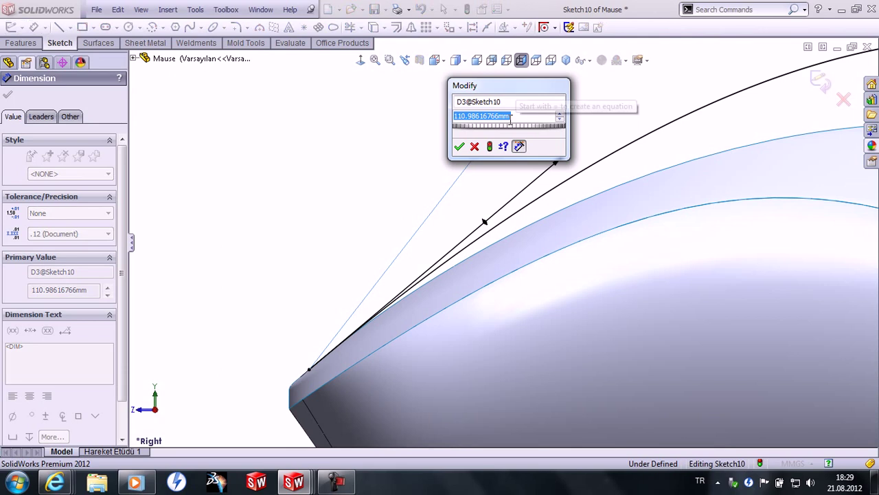
{"action": "type", "text": "9"}
{"action": "key", "text": "Return"}
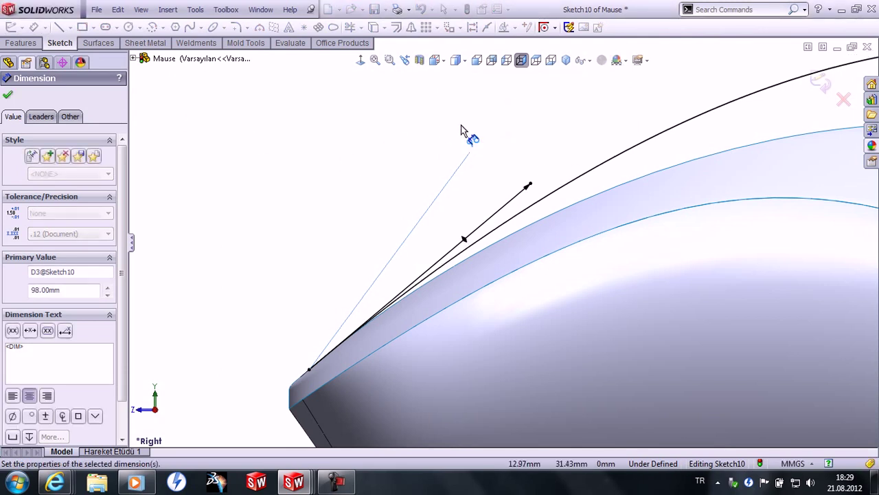
{"action": "key", "text": "Escape"}
{"action": "scroll", "coordinate": [672, 210], "scroll_direction": "up", "scroll_amount": 5}
{"action": "scroll", "coordinate": [498, 263], "scroll_direction": "down", "scroll_amount": 3}
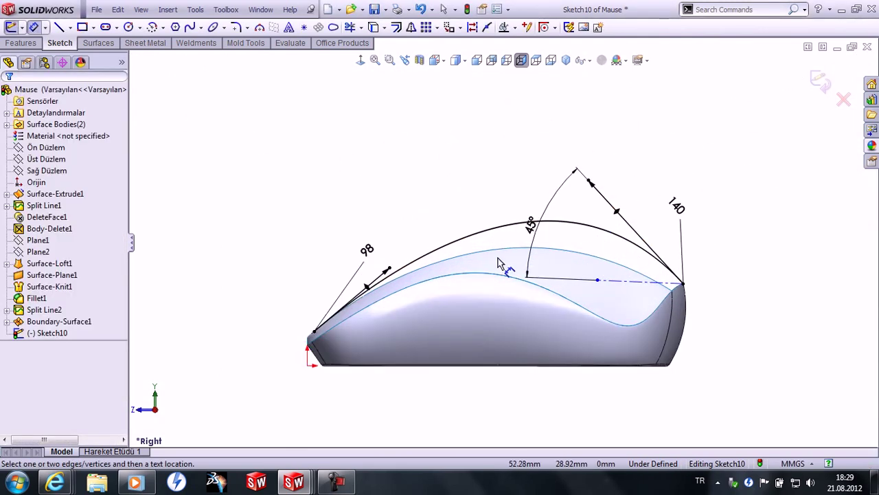
{"action": "right_click", "coordinate": [447, 147]}
{"action": "left_click", "coordinate": [453, 145]}
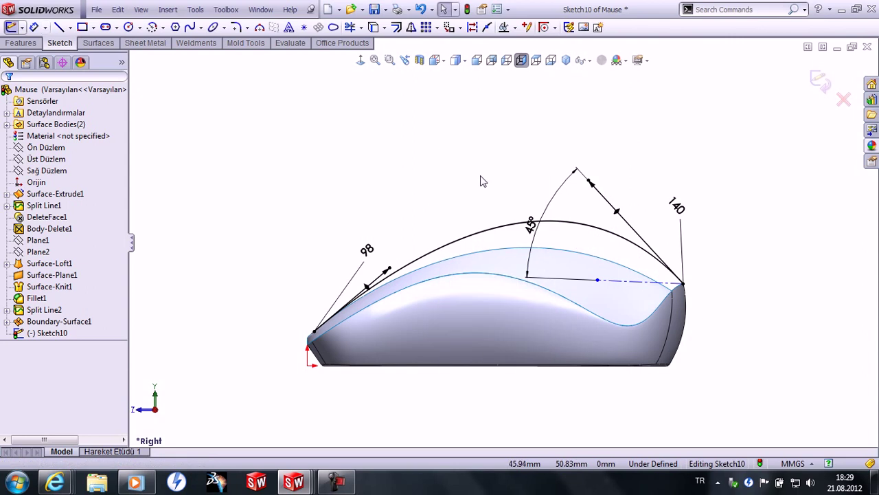
Step: Close the Sketch10 arch profile and start a new sketch on Plane1
{"action": "mouse_move", "coordinate": [451, 181]}
{"action": "middle_mouse_down"}
{"action": "mouse_move", "coordinate": [510, 172]}
{"action": "mouse_move", "coordinate": [529, 189]}
{"action": "mouse_move", "coordinate": [512, 195]}
{"action": "middle_mouse_up"}
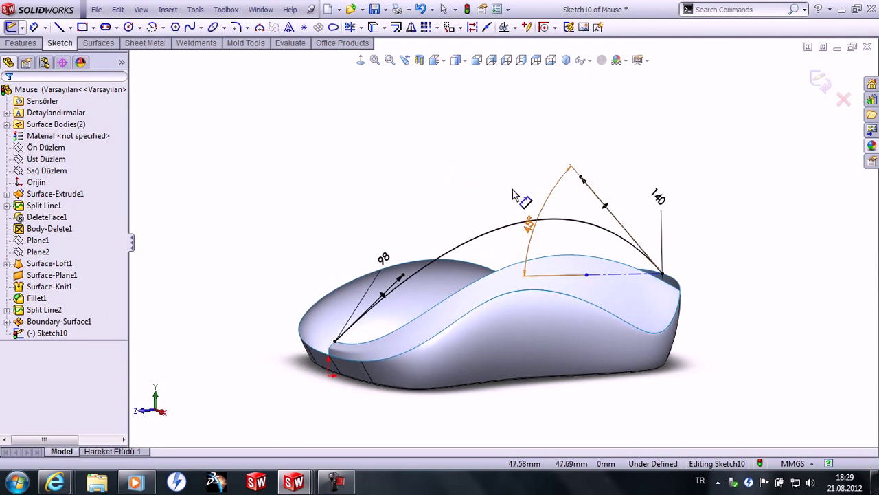
{"action": "left_click", "coordinate": [818, 80]}
{"action": "mouse_move", "coordinate": [678, 177]}
{"action": "middle_mouse_down"}
{"action": "mouse_move", "coordinate": [700, 171]}
{"action": "mouse_move", "coordinate": [431, 214]}
{"action": "middle_mouse_up"}
{"action": "left_click", "coordinate": [40, 239]}
{"action": "left_click", "coordinate": [72, 215]}
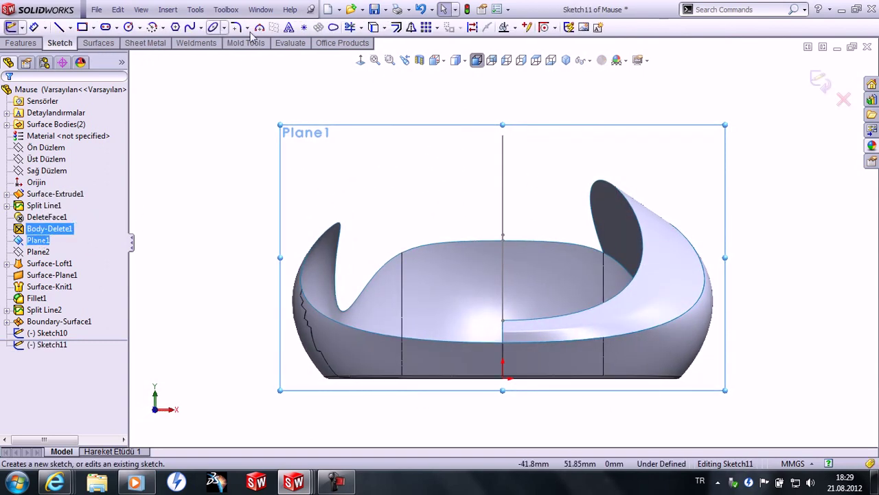
Step: Draw a 3-point arc above the shell and a horizontal centerline ending at its top endpoint
{"action": "left_click", "coordinate": [259, 28]}
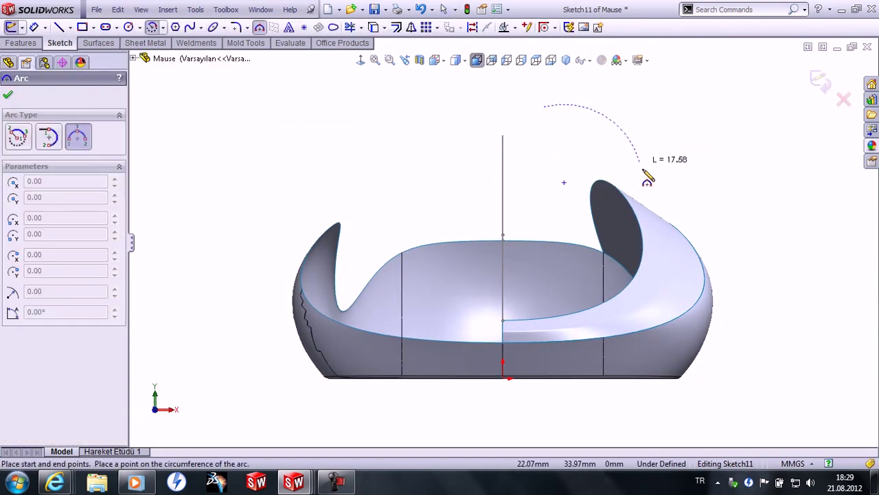
{"action": "left_click", "coordinate": [624, 148]}
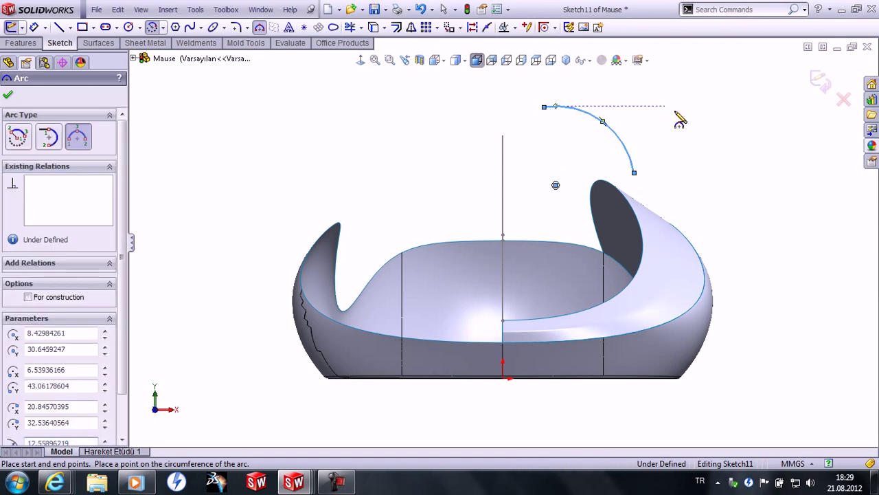
{"action": "right_click", "coordinate": [680, 120]}
{"action": "left_click", "coordinate": [687, 88]}
{"action": "left_click", "coordinate": [69, 29]}
{"action": "left_click", "coordinate": [86, 53]}
{"action": "left_click", "coordinate": [435, 107]}
{"action": "left_click", "coordinate": [544, 107]}
{"action": "right_click", "coordinate": [544, 107]}
{"action": "left_click", "coordinate": [555, 85]}
Step: Pierce the arc's upper end onto the arch spline and its lower end onto the shell's top edge
{"action": "left_click", "coordinate": [510, 107]}
{"action": "left_click", "coordinate": [560, 153]}
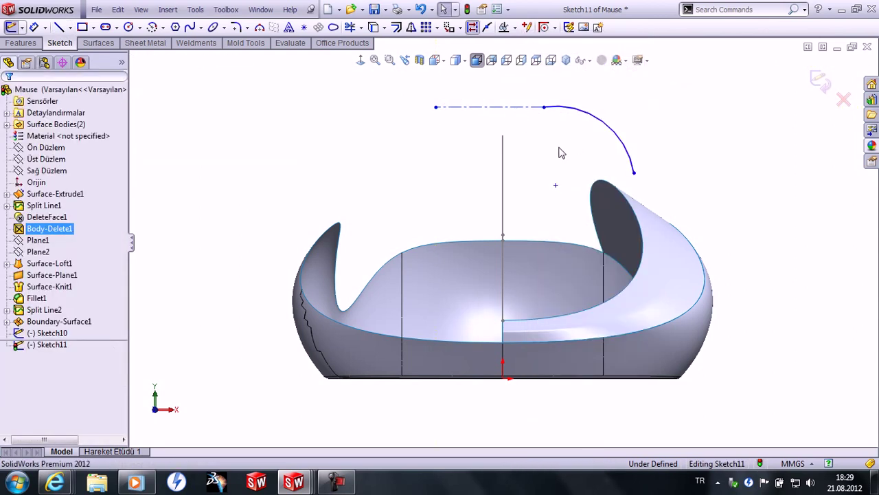
{"action": "left_click", "coordinate": [544, 108]}
{"action": "key", "text": "ctrl+shift+z"}
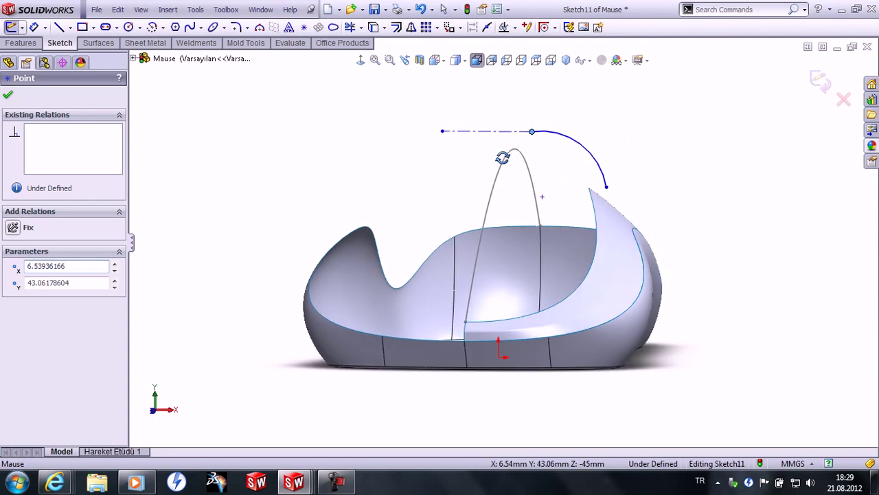
{"action": "left_click", "coordinate": [512, 166], "text": "ctrl"}
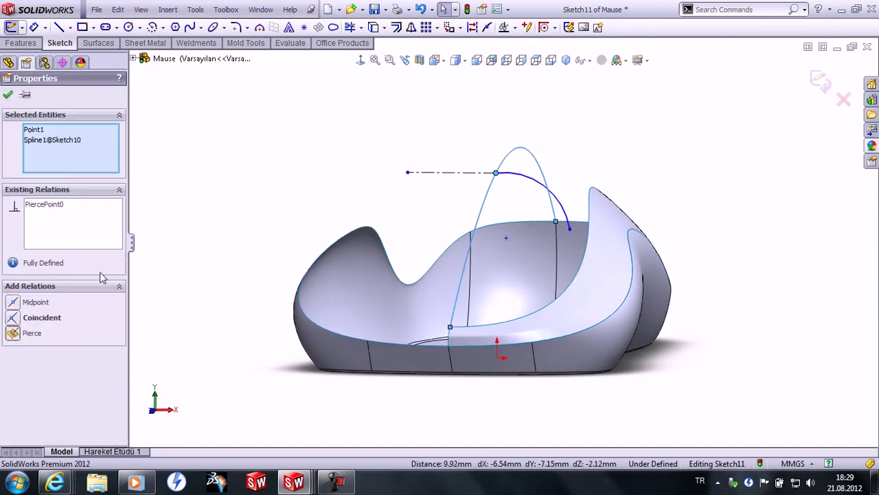
{"action": "key", "text": "Escape"}
{"action": "scroll", "coordinate": [495, 228], "scroll_direction": "down", "scroll_amount": 3}
{"action": "left_click", "coordinate": [603, 231]}
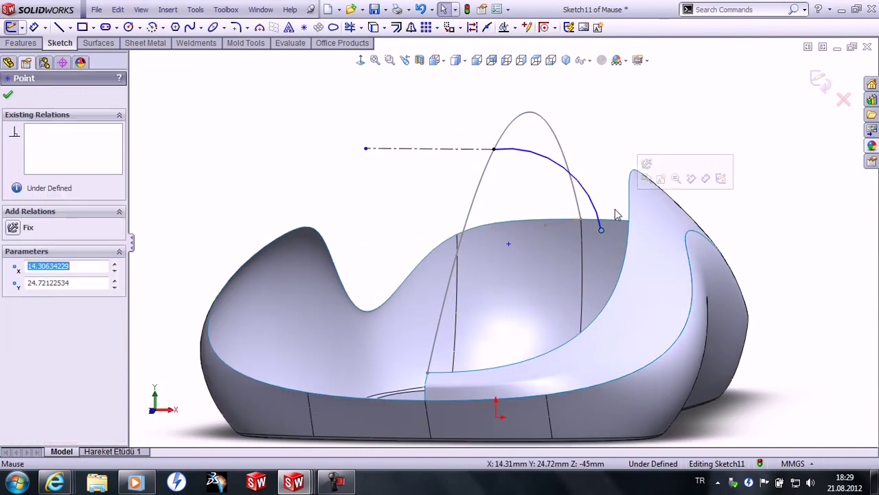
{"action": "left_click", "coordinate": [632, 200], "text": "ctrl"}
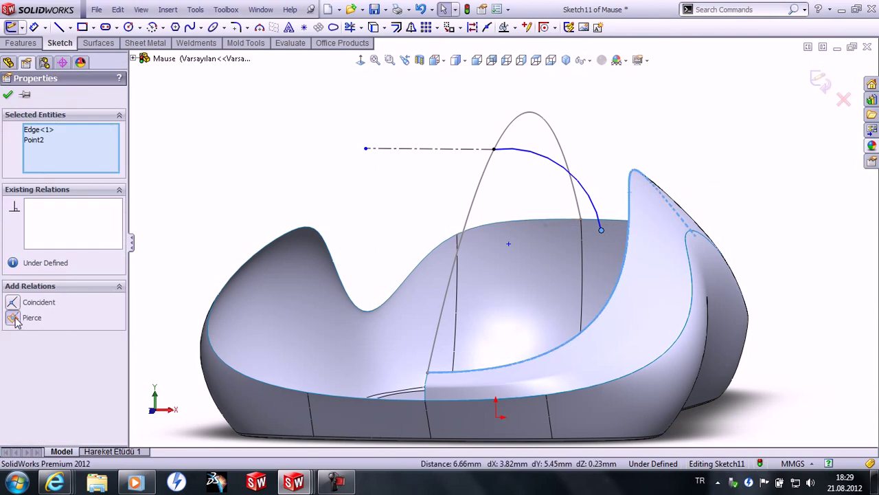
{"action": "key", "text": "Escape"}
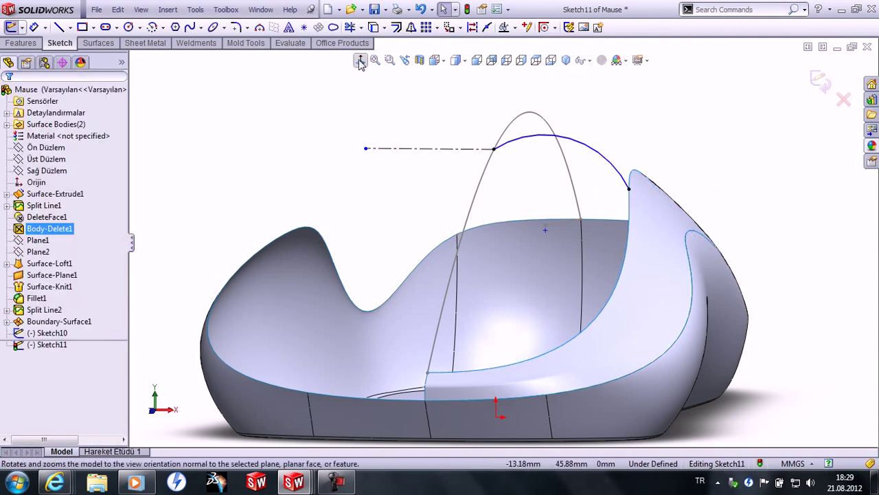
Step: Make the arc tangent to the centerline and exit Sketch11
{"action": "left_click", "coordinate": [360, 60]}
{"action": "left_click", "coordinate": [516, 172]}
{"action": "left_click", "coordinate": [413, 179], "text": "ctrl"}
{"action": "left_click", "coordinate": [12, 303]}
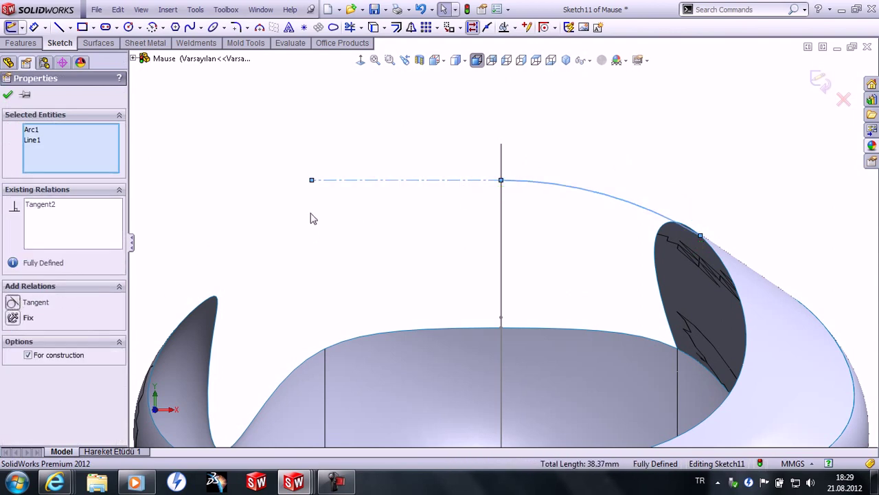
{"action": "key", "text": "Escape"}
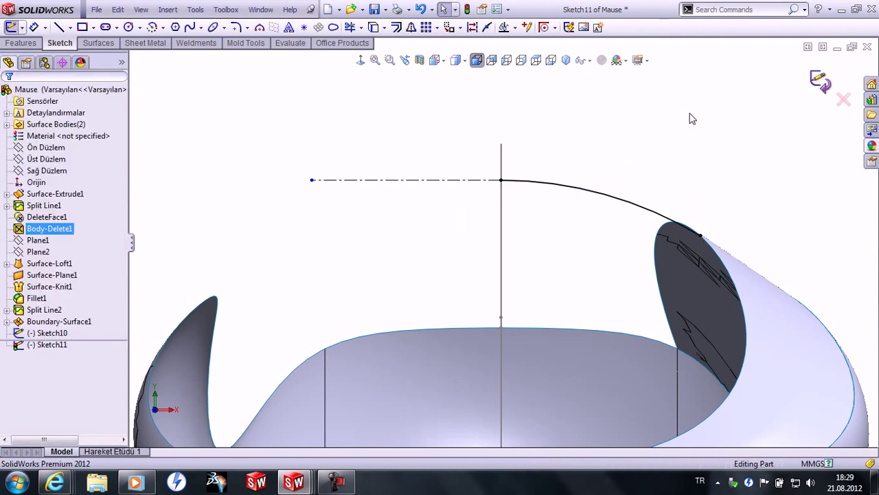
{"action": "key", "text": "ctrl+b"}
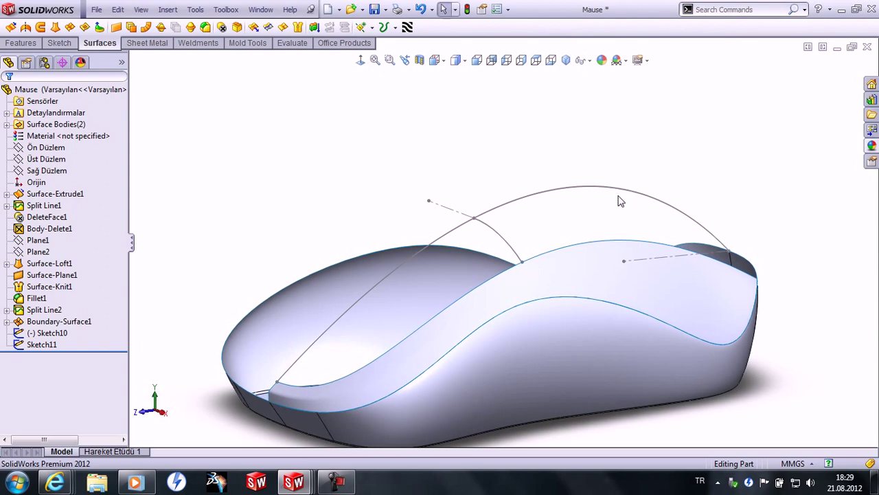
Step: Start a sketch on Plane2 and draw a 3-point arc
{"action": "left_click", "coordinate": [38, 251]}
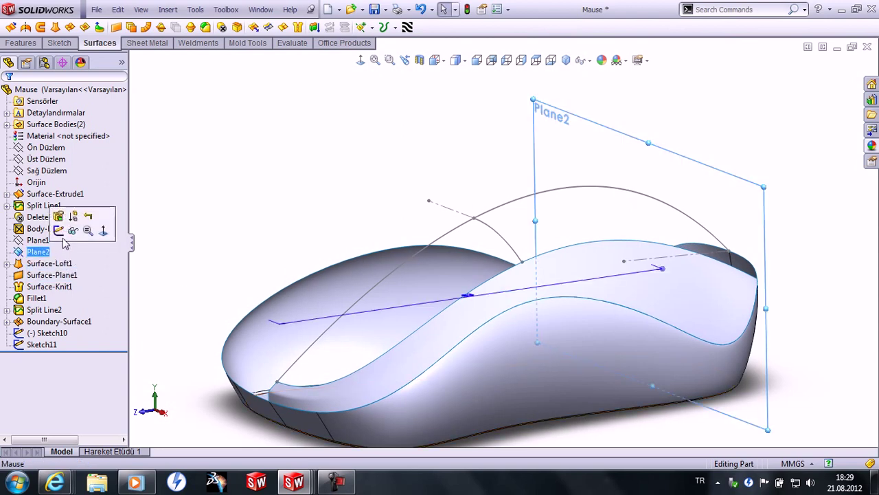
{"action": "left_click", "coordinate": [111, 226]}
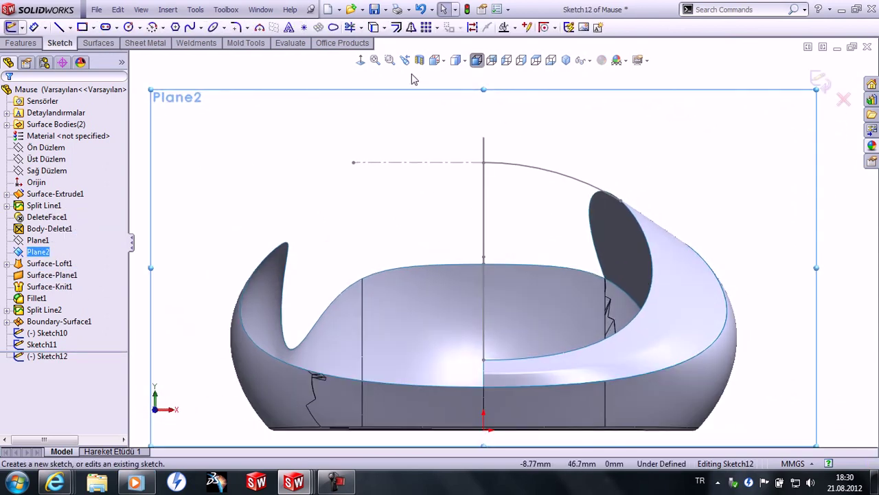
{"action": "left_click", "coordinate": [258, 27]}
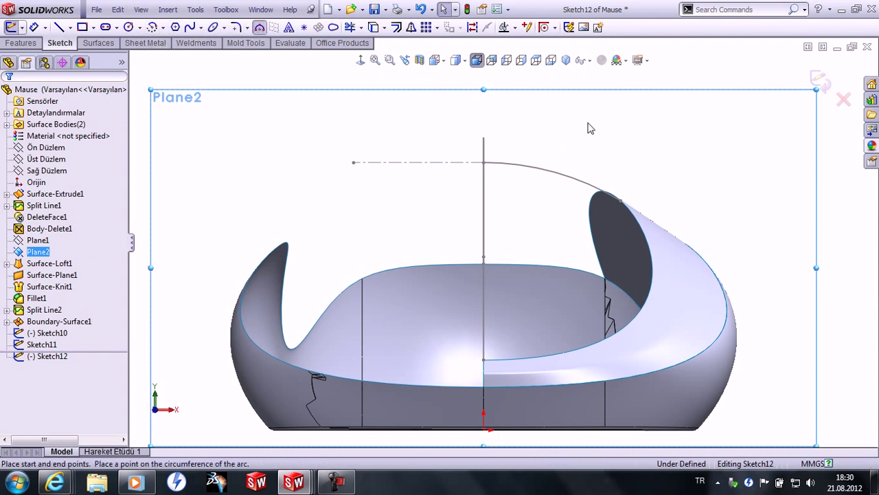
{"action": "left_click", "coordinate": [656, 155]}
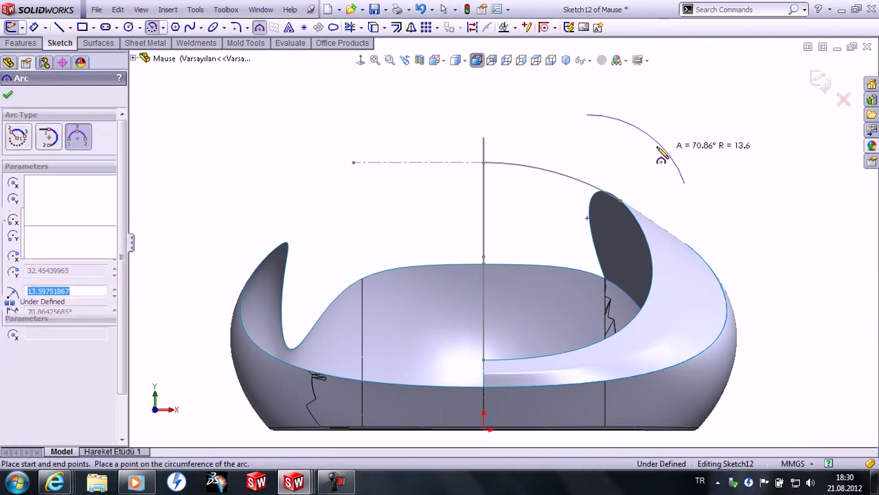
Step: Draw a horizontal centerline leftward from the arc's top end and make the arc tangent to it
{"action": "left_click", "coordinate": [69, 28]}
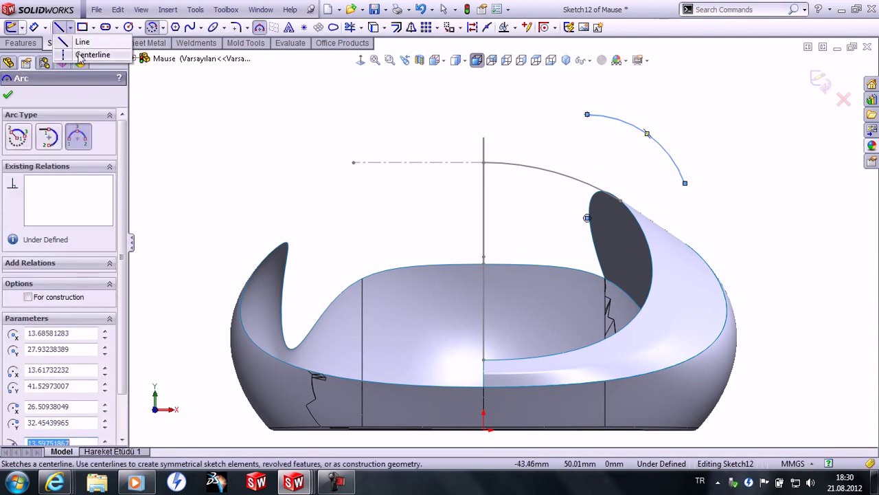
{"action": "left_click", "coordinate": [89, 54]}
{"action": "left_click", "coordinate": [586, 114]}
{"action": "left_click", "coordinate": [502, 114]}
{"action": "right_click", "coordinate": [566, 82]}
{"action": "left_click", "coordinate": [589, 98]}
{"action": "left_click_drag", "start_coordinate": [616, 103], "coordinate": [579, 121]}
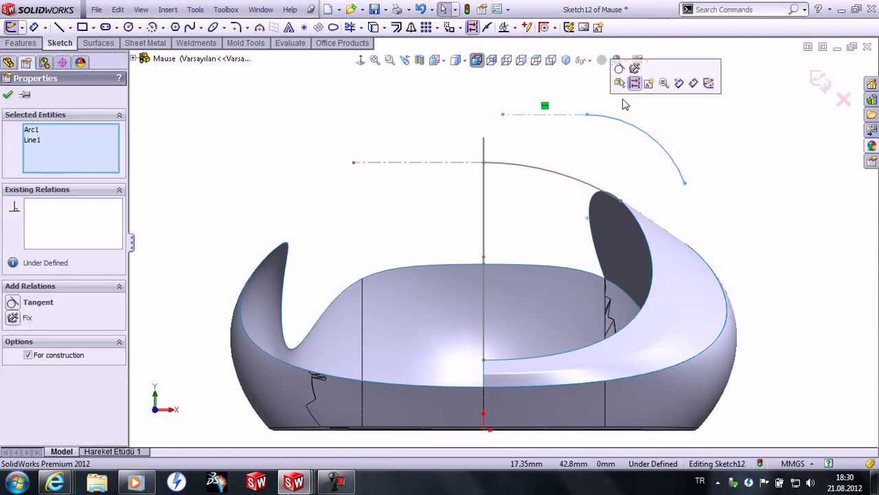
{"action": "left_click", "coordinate": [620, 77]}
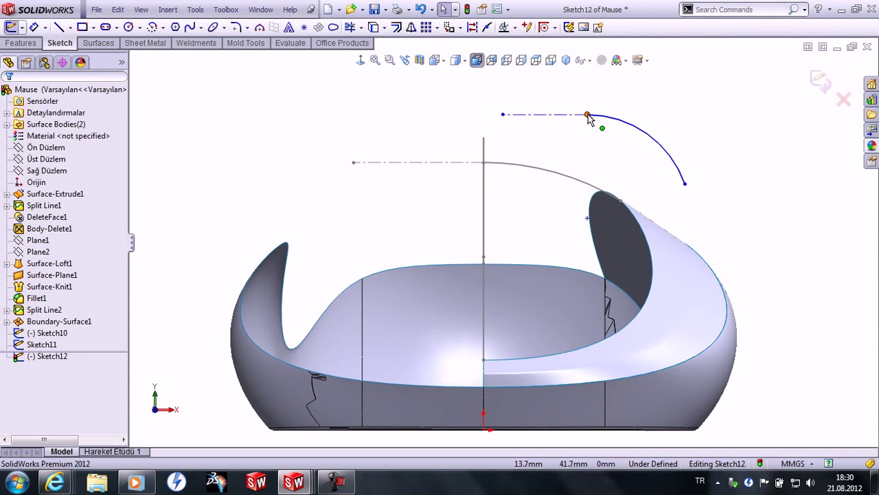
Step: Pierce the arc's top end onto the arch spline and its lower end onto the rear shell edge
{"action": "left_click", "coordinate": [587, 114]}
{"action": "middle_click_drag", "start_coordinate": [588, 118], "coordinate": [560, 157]}
{"action": "left_click", "coordinate": [563, 146], "text": "ctrl"}
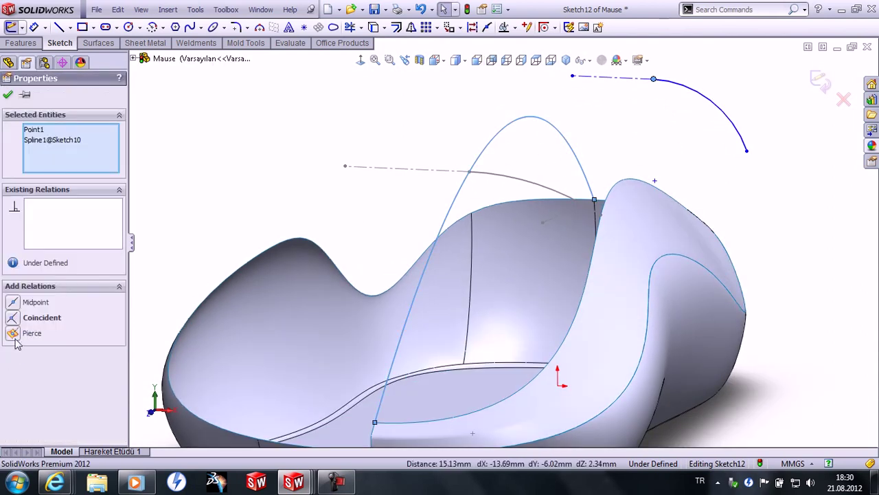
{"action": "left_click", "coordinate": [708, 150]}
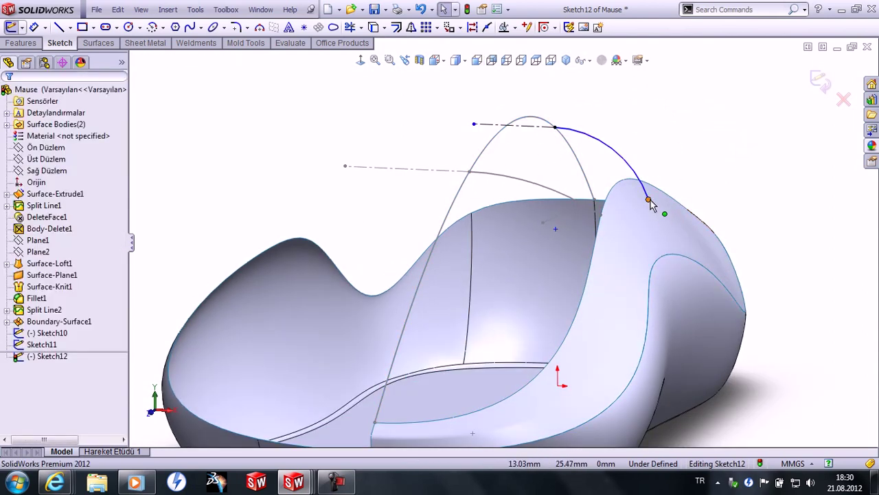
{"action": "left_click", "coordinate": [649, 201]}
{"action": "middle_click_drag", "start_coordinate": [700, 201], "coordinate": [695, 226]}
{"action": "left_click", "coordinate": [668, 195]}
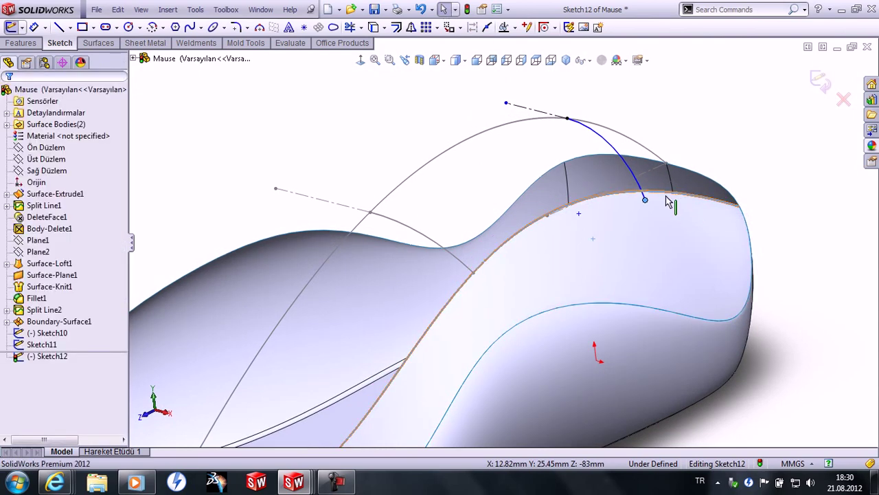
{"action": "left_click", "coordinate": [666, 195], "text": "ctrl"}
{"action": "left_click", "coordinate": [365, 109]}
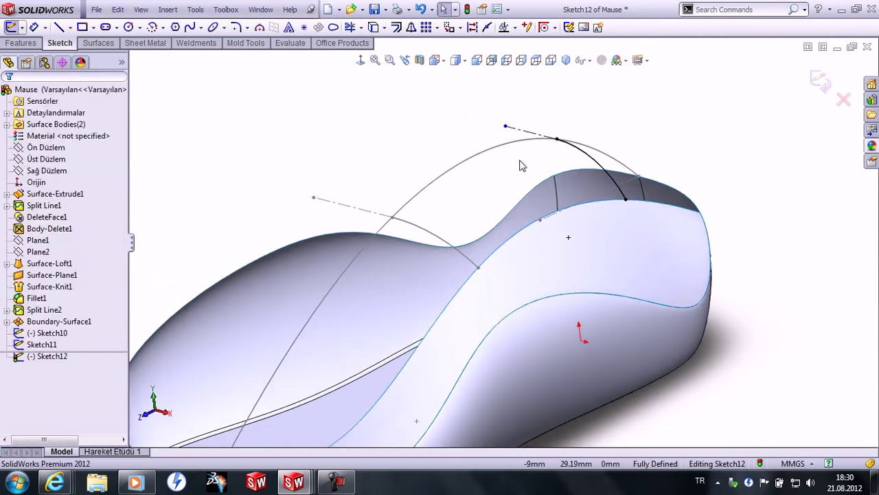
{"action": "scroll", "coordinate": [519, 172], "scroll_direction": "up", "scroll_amount": 4}
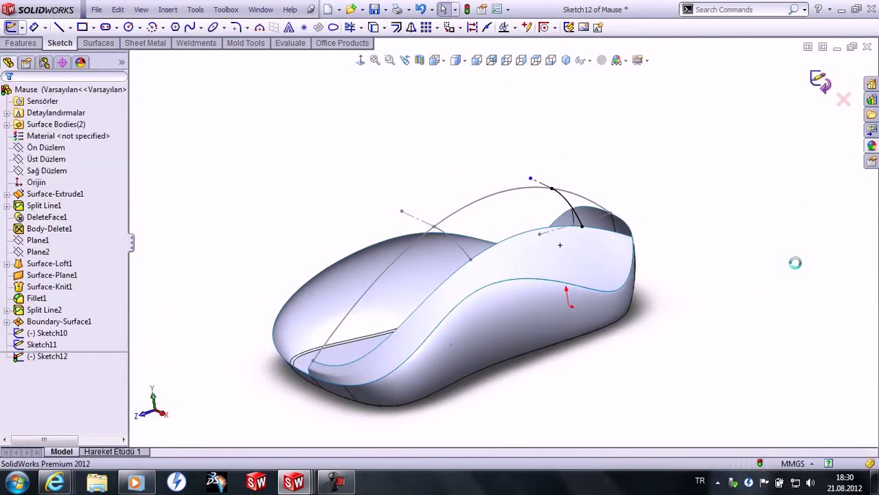
{"action": "mouse_move", "coordinate": [721, 302]}
{"action": "middle_mouse_down"}
{"action": "mouse_move", "coordinate": [726, 285]}
{"action": "mouse_move", "coordinate": [732, 309]}
{"action": "middle_mouse_up"}
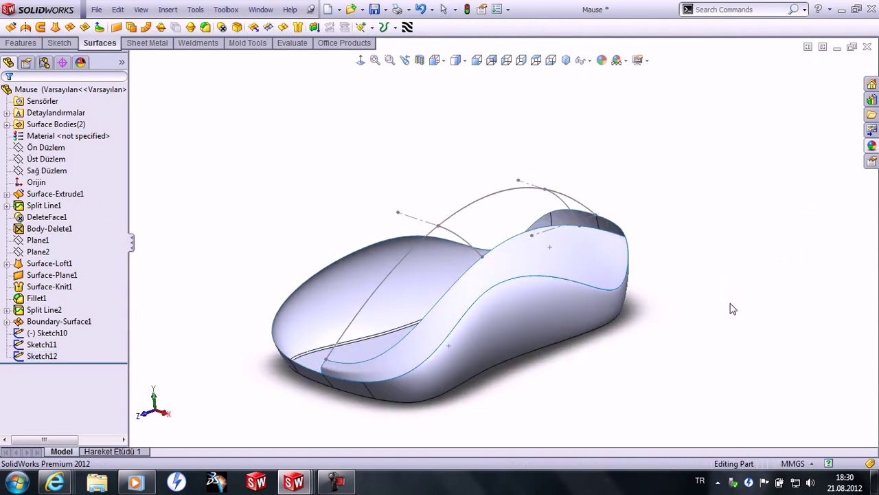
Step: Loft a surface from Sketch10 to the top edge, guided by Sketch11, Sketch12 and the shell edge
{"action": "left_click", "coordinate": [55, 27]}
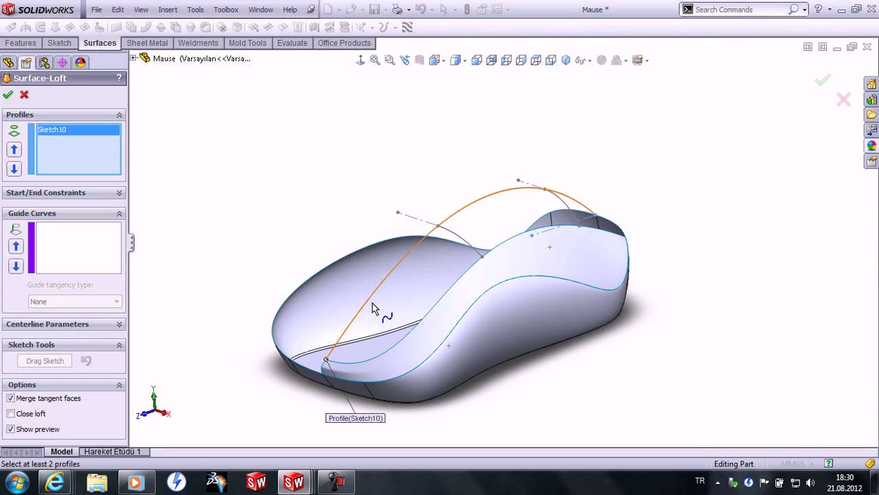
{"action": "left_click", "coordinate": [401, 341]}
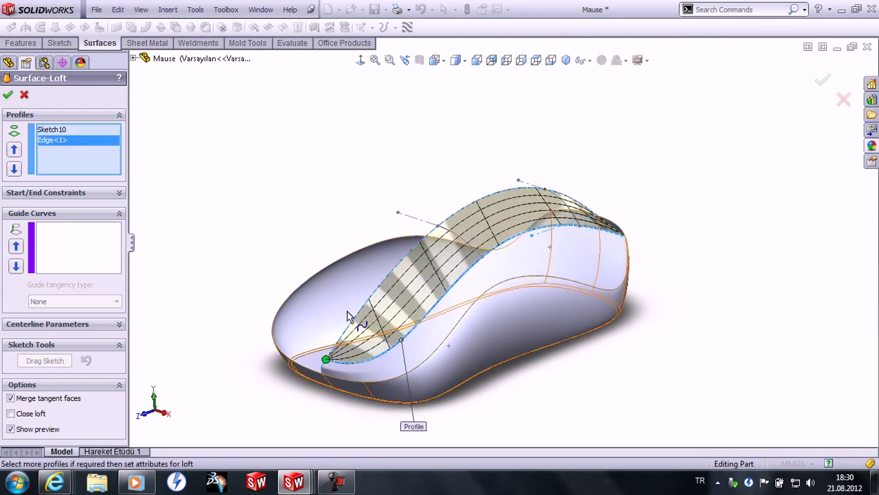
{"action": "left_click", "coordinate": [103, 246]}
{"action": "left_click", "coordinate": [462, 238]}
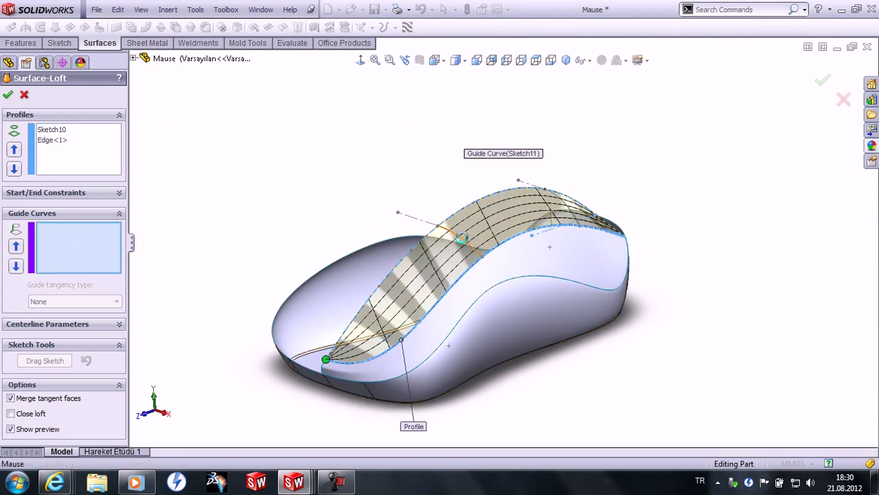
{"action": "left_click", "coordinate": [567, 209]}
{"action": "mouse_move", "coordinate": [467, 228]}
{"action": "middle_mouse_down"}
{"action": "mouse_move", "coordinate": [467, 284]}
{"action": "mouse_move", "coordinate": [481, 286]}
{"action": "middle_mouse_up"}
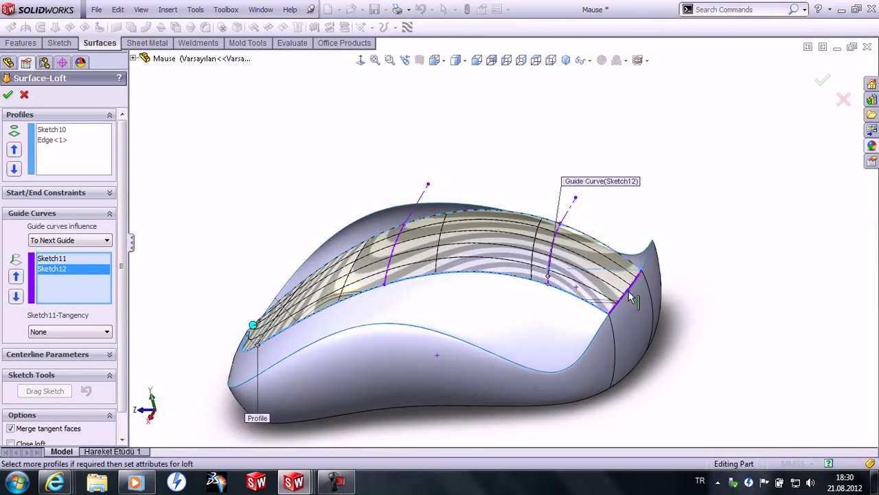
{"action": "left_click", "coordinate": [630, 297]}
{"action": "middle_click_drag", "start_coordinate": [631, 297], "coordinate": [702, 241]}
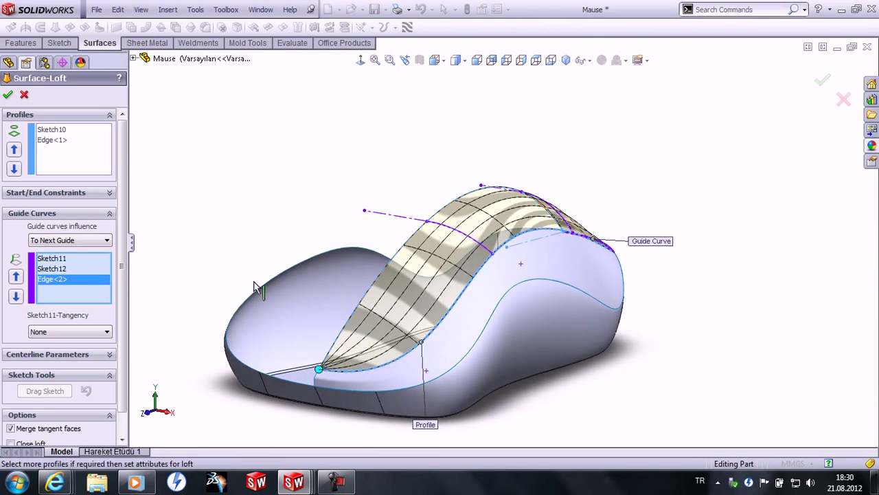
Step: Set the Sketch10 start constraint to Normal To Profile and accept the loft
{"action": "left_click", "coordinate": [55, 131]}
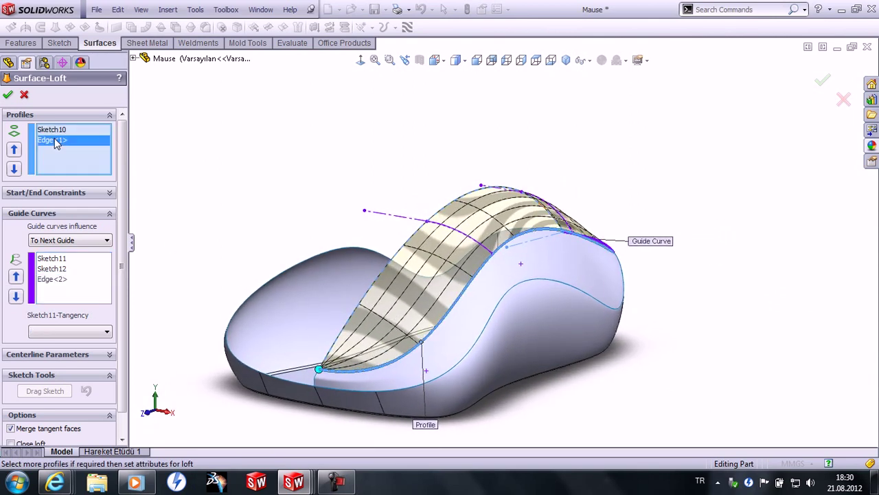
{"action": "left_click", "coordinate": [84, 195]}
{"action": "left_click", "coordinate": [69, 218]}
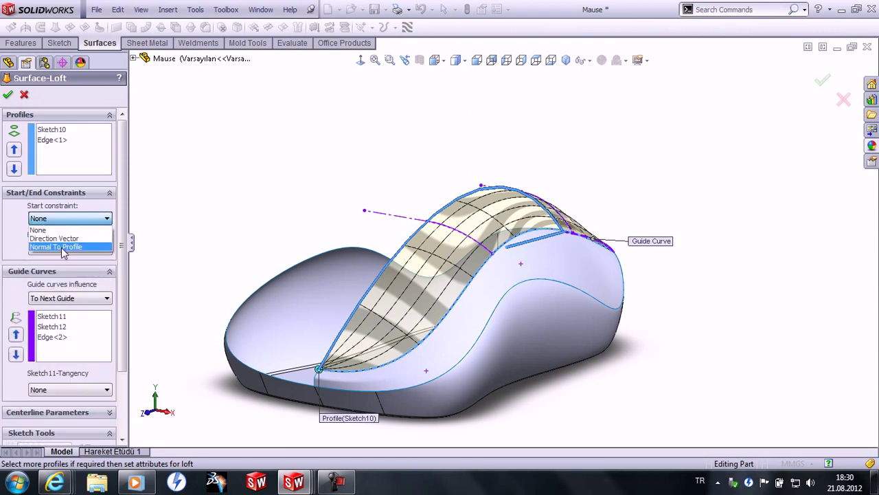
{"action": "left_click", "coordinate": [63, 249]}
{"action": "mouse_move", "coordinate": [300, 283]}
{"action": "middle_mouse_down"}
{"action": "mouse_move", "coordinate": [499, 204]}
{"action": "mouse_move", "coordinate": [472, 223]}
{"action": "middle_mouse_up"}
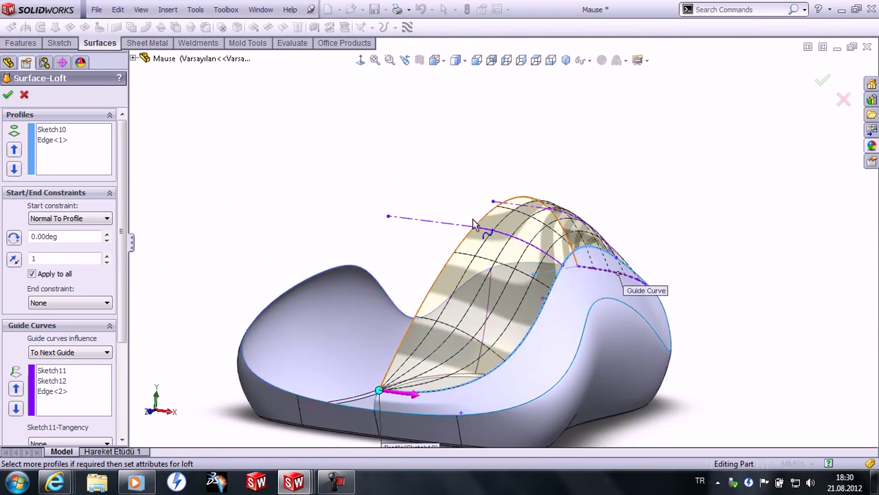
{"action": "left_click", "coordinate": [8, 96]}
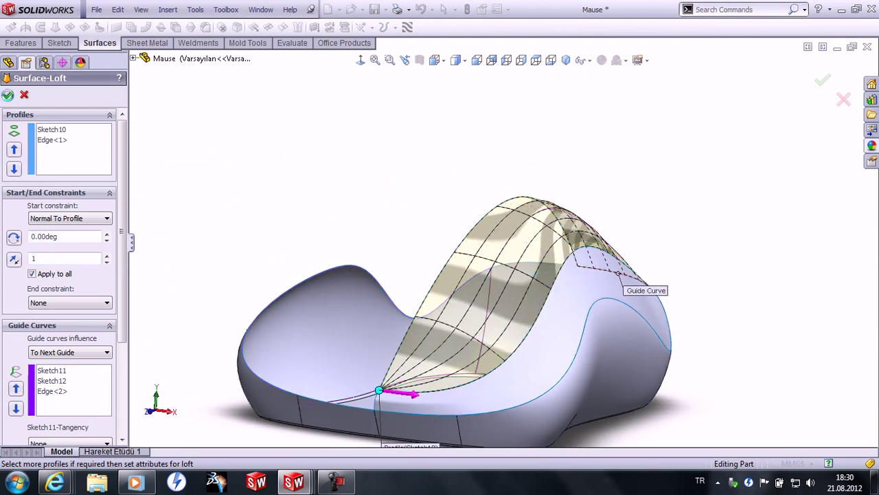
{"action": "middle_click_drag", "start_coordinate": [236, 171], "coordinate": [294, 197]}
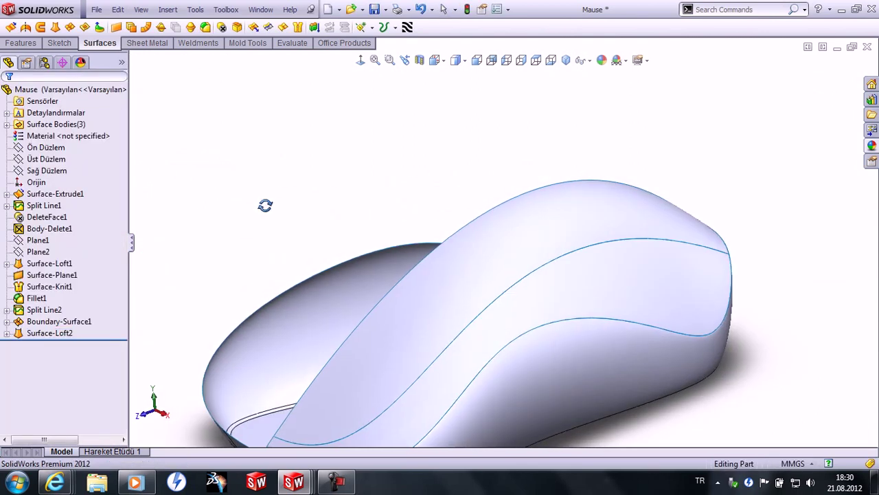
{"action": "left_click", "coordinate": [64, 331]}
Step: Edit Surface-Loft2 to set its start constraint to None and review the updated surface
{"action": "left_click", "coordinate": [70, 302]}
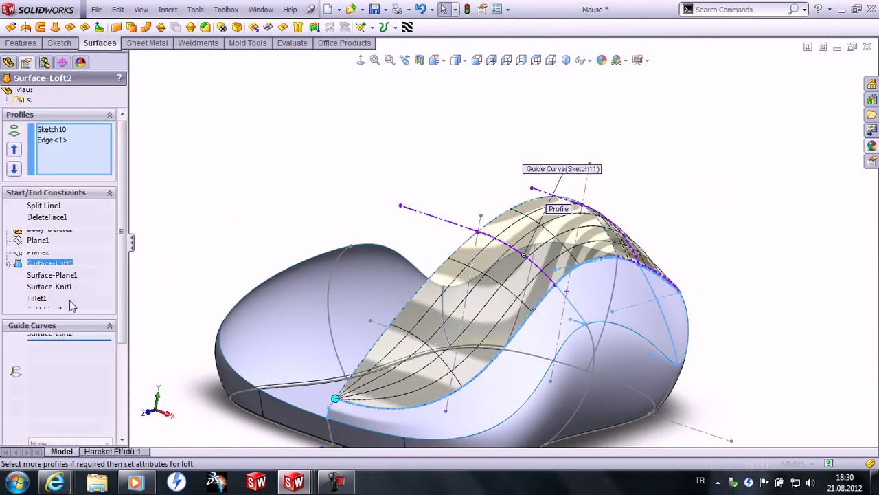
{"action": "left_click", "coordinate": [62, 217]}
{"action": "left_click", "coordinate": [59, 231]}
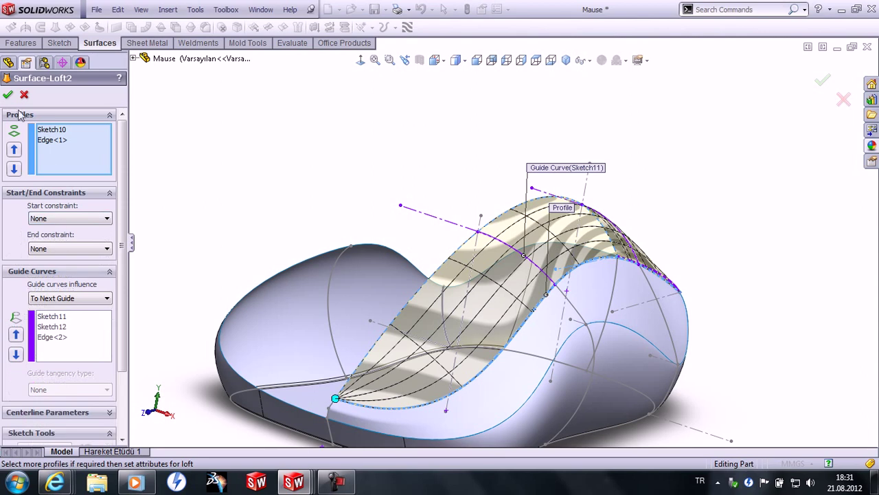
{"action": "mouse_move", "coordinate": [406, 191]}
{"action": "middle_mouse_down"}
{"action": "mouse_move", "coordinate": [271, 186]}
{"action": "mouse_move", "coordinate": [298, 167]}
{"action": "mouse_move", "coordinate": [418, 149]}
{"action": "mouse_move", "coordinate": [449, 191]}
{"action": "mouse_move", "coordinate": [650, 254]}
{"action": "mouse_move", "coordinate": [583, 277]}
{"action": "mouse_move", "coordinate": [649, 334]}
{"action": "mouse_move", "coordinate": [632, 232]}
{"action": "mouse_move", "coordinate": [555, 215]}
{"action": "mouse_move", "coordinate": [557, 192]}
{"action": "mouse_move", "coordinate": [614, 139]}
{"action": "mouse_move", "coordinate": [599, 63]}
{"action": "mouse_move", "coordinate": [658, 220]}
{"action": "mouse_move", "coordinate": [679, 177]}
{"action": "mouse_move", "coordinate": [696, 181]}
{"action": "mouse_move", "coordinate": [689, 198]}
{"action": "middle_mouse_up"}
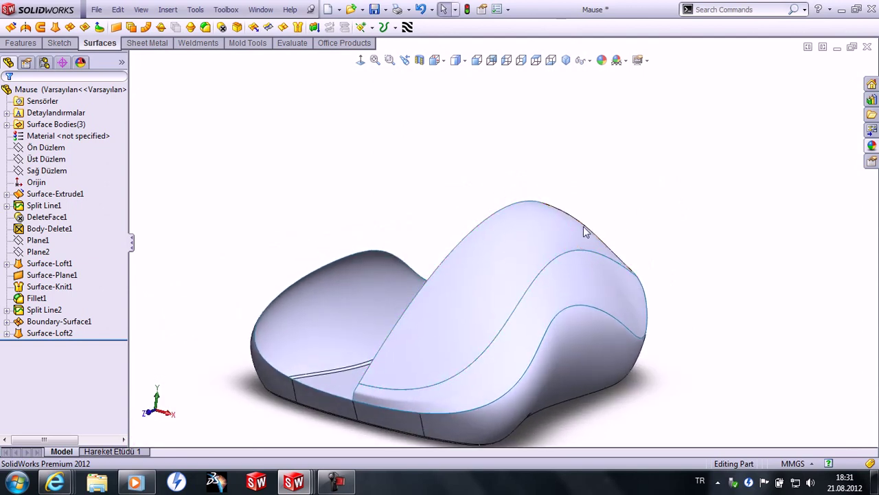
{"action": "left_click", "coordinate": [561, 228]}
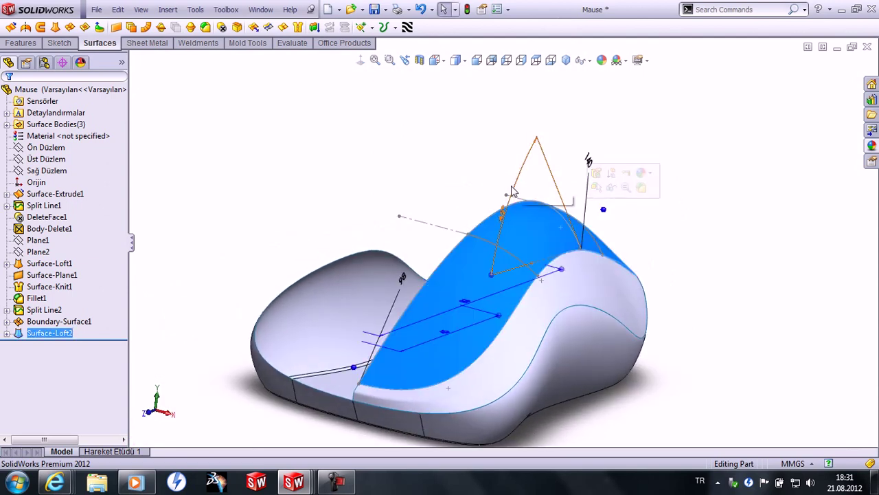
Step: Change Sketch10's 45° angle to 40° and rebuild the model
{"action": "double_click", "coordinate": [506, 218]}
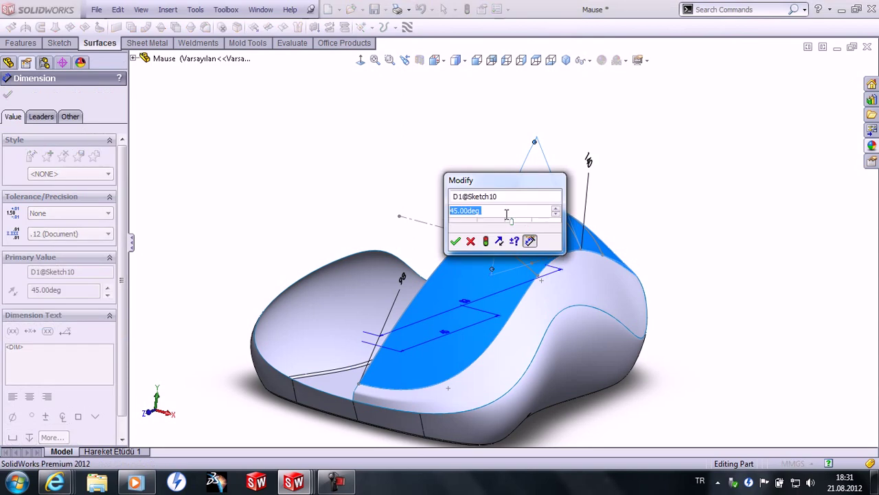
{"action": "type", "text": "40"}
{"action": "key", "text": "Return"}
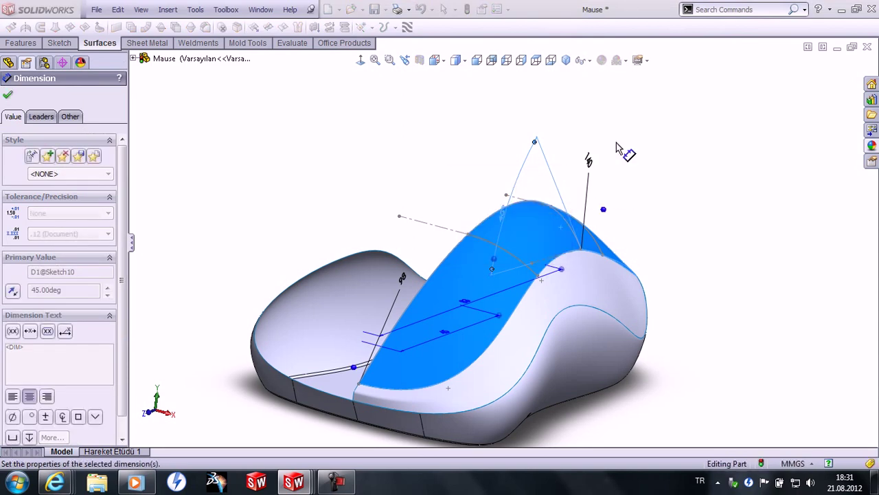
{"action": "left_click", "coordinate": [467, 9]}
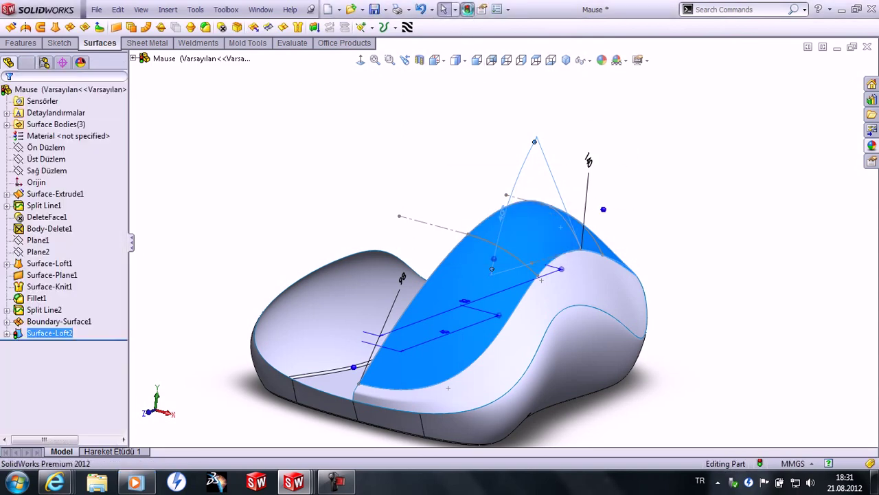
Step: Check the loft's smoothness with zebra stripes, then turn them off
{"action": "mouse_move", "coordinate": [620, 227]}
{"action": "middle_mouse_down"}
{"action": "mouse_move", "coordinate": [442, 138]}
{"action": "mouse_move", "coordinate": [511, 190]}
{"action": "mouse_move", "coordinate": [526, 299]}
{"action": "mouse_move", "coordinate": [555, 215]}
{"action": "mouse_move", "coordinate": [542, 209]}
{"action": "middle_mouse_up"}
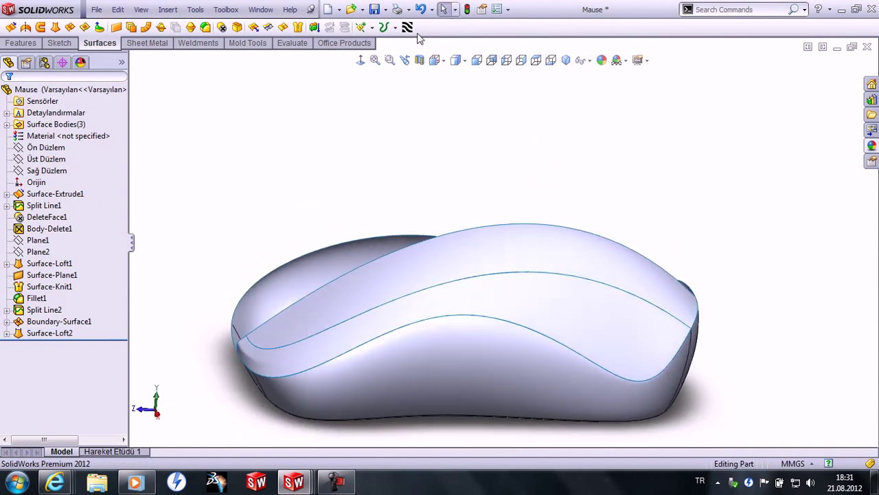
{"action": "left_click", "coordinate": [407, 27]}
{"action": "mouse_move", "coordinate": [447, 81]}
{"action": "middle_mouse_down"}
{"action": "mouse_move", "coordinate": [495, 215]}
{"action": "mouse_move", "coordinate": [539, 193]}
{"action": "mouse_move", "coordinate": [495, 178]}
{"action": "mouse_move", "coordinate": [552, 163]}
{"action": "mouse_move", "coordinate": [716, 238]}
{"action": "mouse_move", "coordinate": [692, 283]}
{"action": "mouse_move", "coordinate": [691, 309]}
{"action": "mouse_move", "coordinate": [754, 262]}
{"action": "mouse_move", "coordinate": [694, 221]}
{"action": "mouse_move", "coordinate": [696, 235]}
{"action": "middle_mouse_up"}
{"action": "left_click", "coordinate": [407, 27]}
{"action": "mouse_move", "coordinate": [489, 112]}
{"action": "middle_mouse_down"}
{"action": "mouse_move", "coordinate": [450, 128]}
{"action": "mouse_move", "coordinate": [481, 116]}
{"action": "middle_mouse_up"}
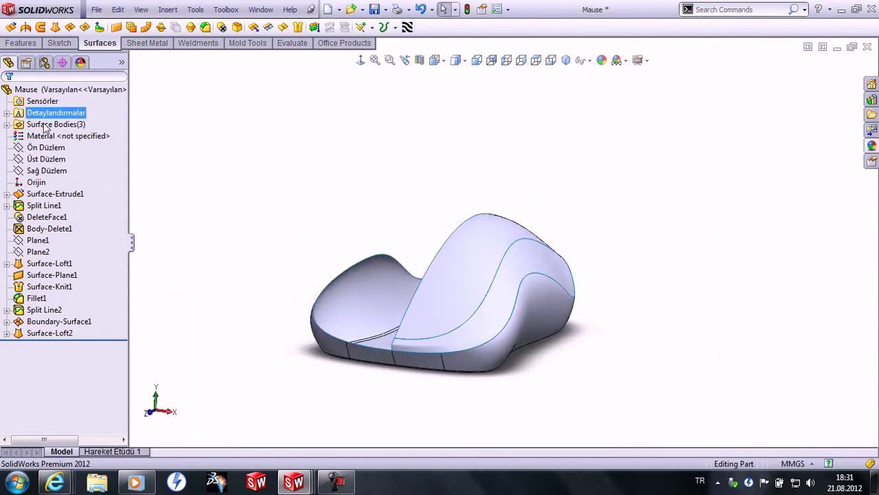
{"action": "left_click", "coordinate": [47, 170]}
Step: Mirror Surface-Loft2 and Boundary-Surface1 across Sağ Düzlem with knit surfaces enabled
{"action": "left_click", "coordinate": [35, 46]}
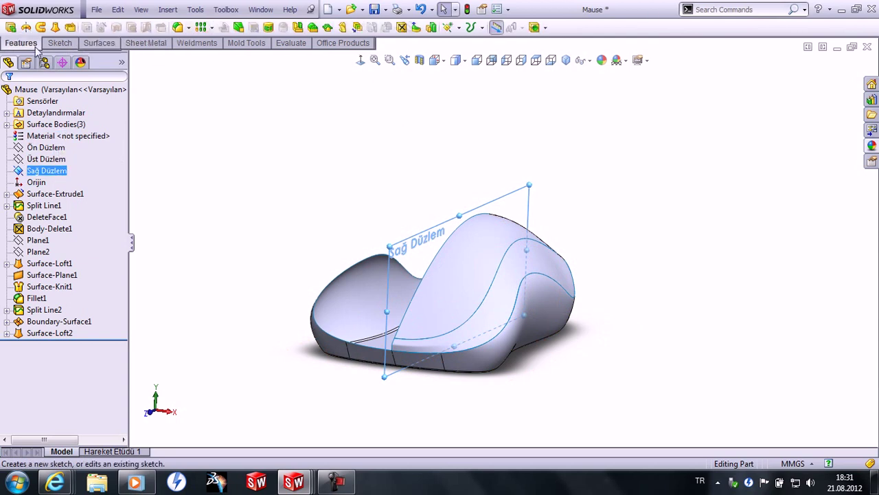
{"action": "left_click", "coordinate": [298, 26]}
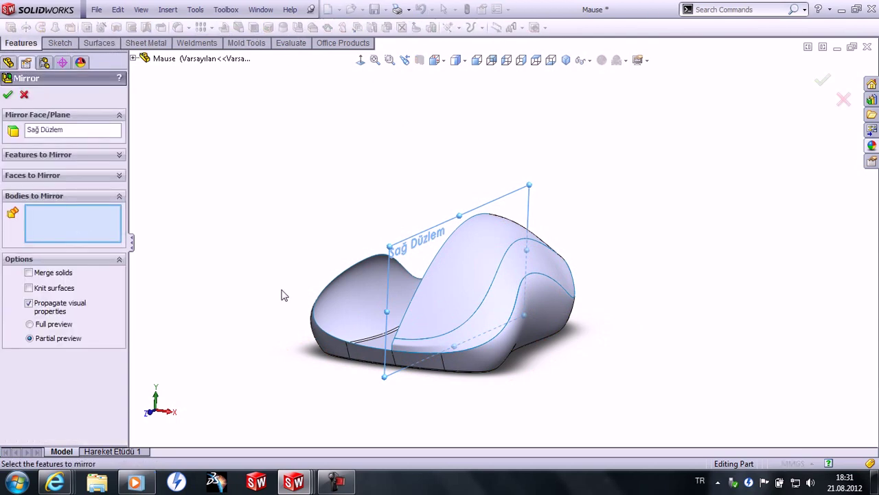
{"action": "left_click", "coordinate": [493, 294]}
{"action": "left_click", "coordinate": [498, 304]}
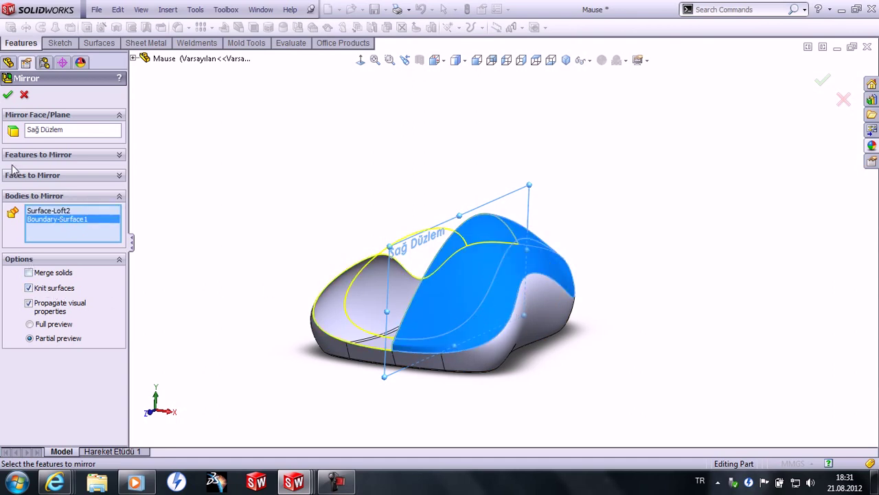
{"action": "key", "text": "Return"}
{"action": "mouse_move", "coordinate": [271, 147]}
{"action": "middle_mouse_down"}
{"action": "mouse_move", "coordinate": [490, 169]}
{"action": "mouse_move", "coordinate": [514, 318]}
{"action": "mouse_move", "coordinate": [461, 174]}
{"action": "mouse_move", "coordinate": [320, 330]}
{"action": "mouse_move", "coordinate": [350, 271]}
{"action": "mouse_move", "coordinate": [509, 188]}
{"action": "mouse_move", "coordinate": [515, 197]}
{"action": "mouse_move", "coordinate": [487, 300]}
{"action": "mouse_move", "coordinate": [485, 222]}
{"action": "mouse_move", "coordinate": [484, 234]}
{"action": "middle_mouse_up"}
{"action": "mouse_move", "coordinate": [301, 233]}
{"action": "middle_mouse_down"}
{"action": "mouse_move", "coordinate": [616, 255]}
{"action": "mouse_move", "coordinate": [513, 354]}
{"action": "mouse_move", "coordinate": [567, 295]}
{"action": "mouse_move", "coordinate": [588, 288]}
{"action": "mouse_move", "coordinate": [290, 310]}
{"action": "middle_mouse_up"}
{"action": "left_click", "coordinate": [39, 323]}
Step: Edit 3DSketch1 from the top view and remove the short spline's tangent relations
{"action": "left_click", "coordinate": [7, 321]}
{"action": "left_click", "coordinate": [45, 333]}
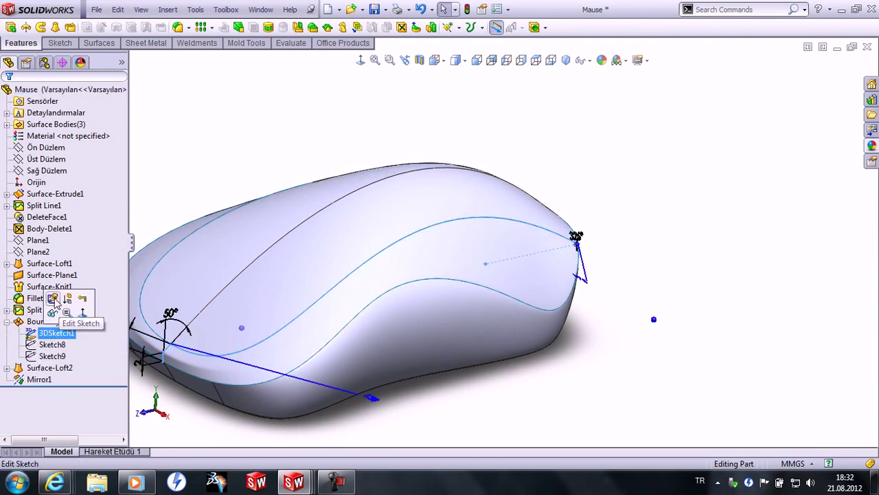
{"action": "left_click", "coordinate": [53, 298]}
{"action": "left_click", "coordinate": [360, 60]}
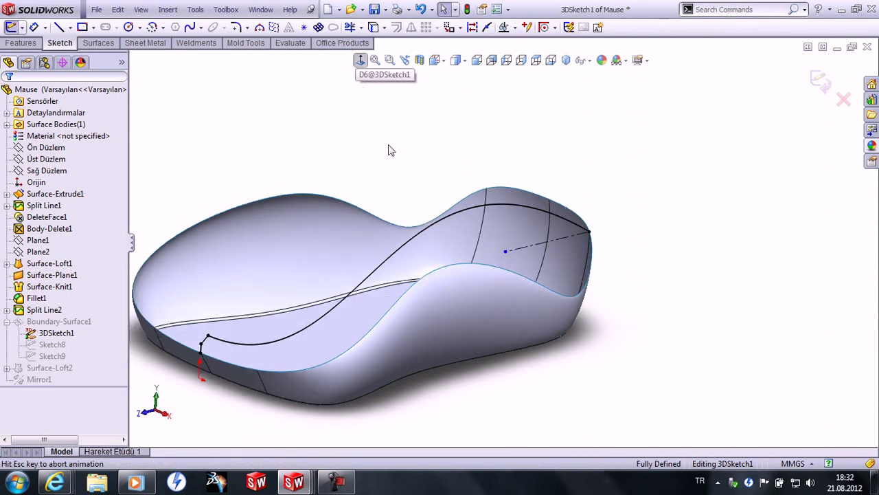
{"action": "left_click", "coordinate": [536, 59]}
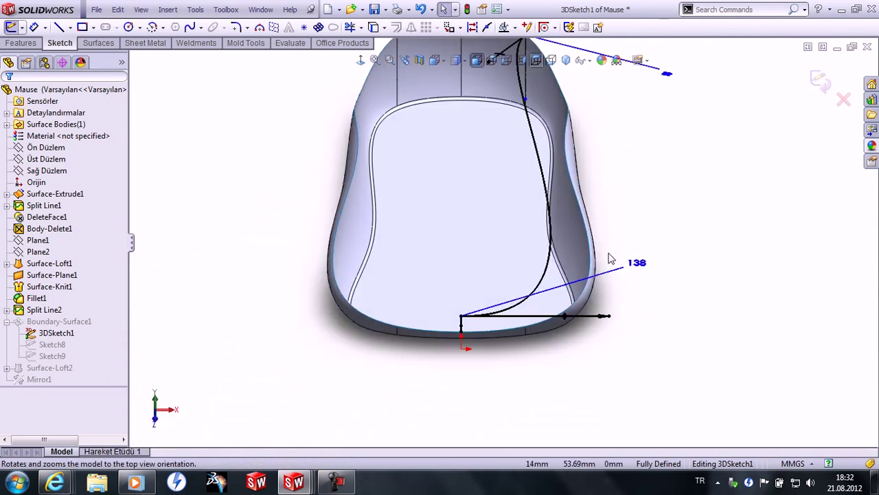
{"action": "left_click", "coordinate": [596, 332]}
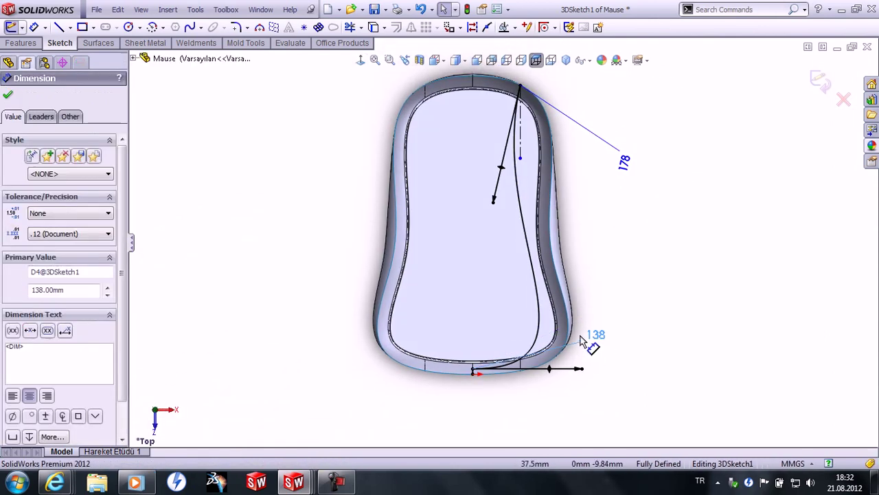
{"action": "scroll", "coordinate": [601, 350], "scroll_direction": "down", "scroll_amount": 2}
{"action": "left_click", "coordinate": [470, 164]}
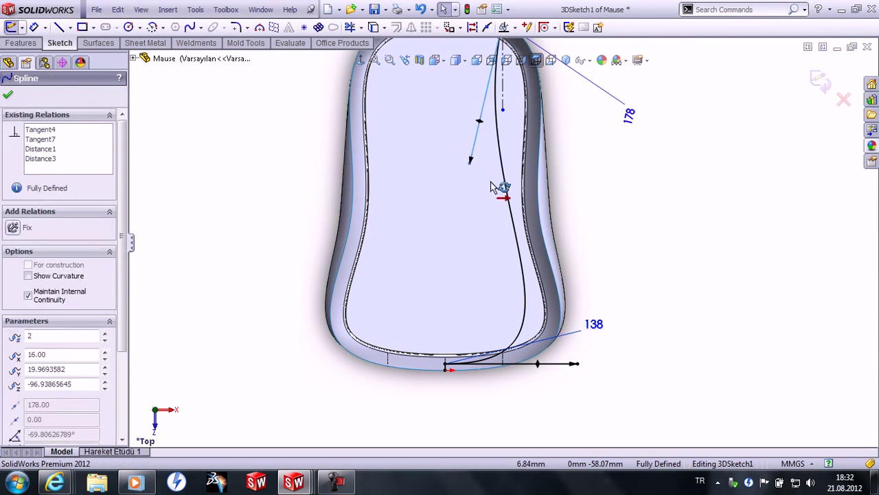
{"action": "left_click", "coordinate": [491, 185]}
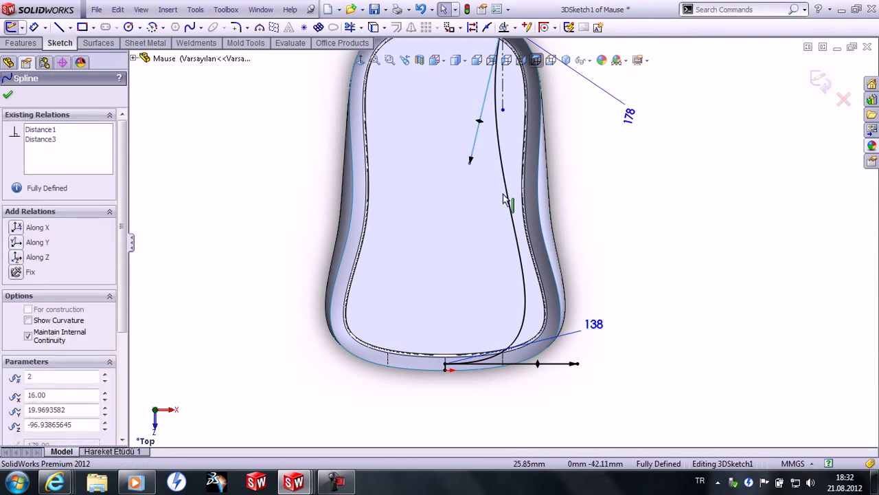
Step: Change the 178 dimension to 158, adjust the 138 dimension, and inspect the rebuilt shell
{"action": "double_click", "coordinate": [627, 114]}
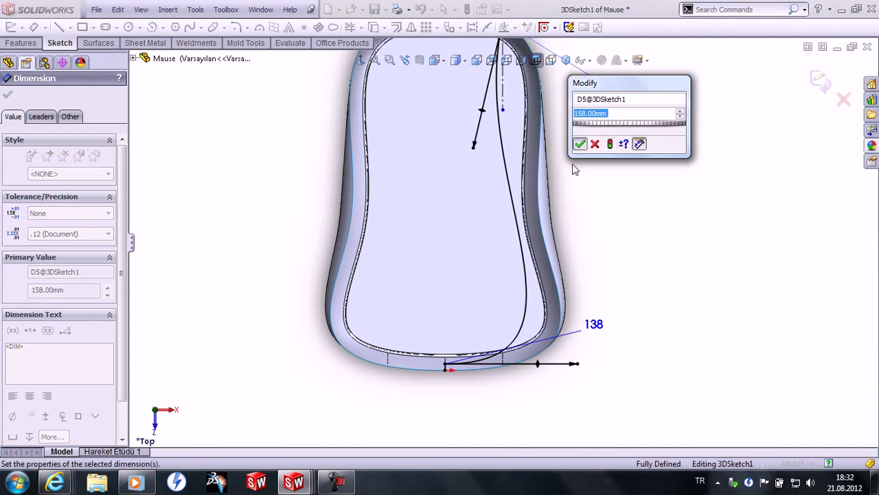
{"action": "key", "text": "Return"}
{"action": "double_click", "coordinate": [594, 323]}
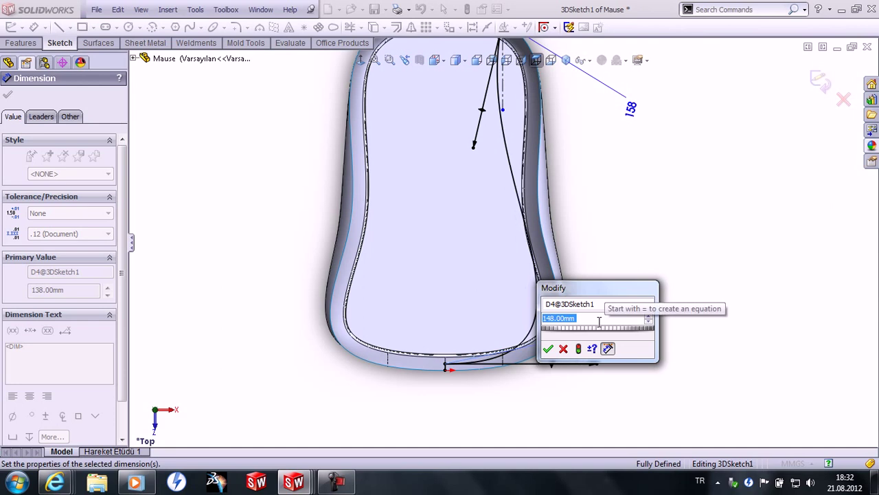
{"action": "scroll", "coordinate": [599, 322], "scroll_direction": "up", "scroll_amount": 1}
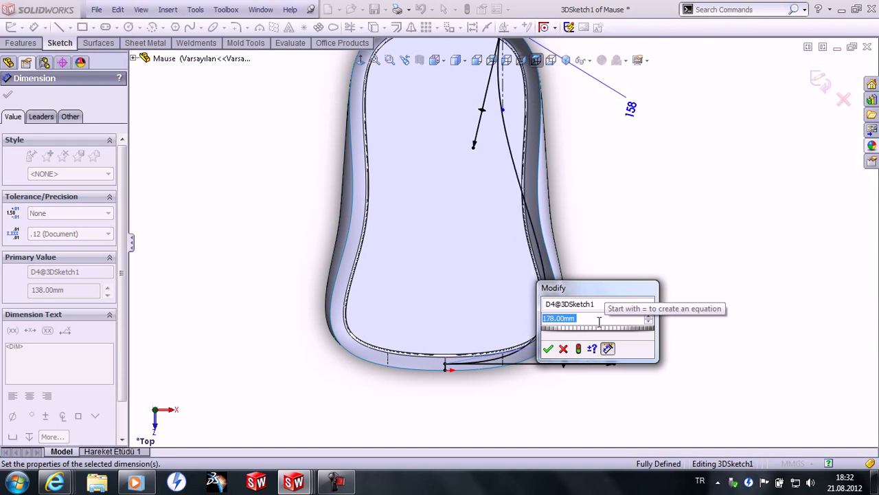
{"action": "left_click", "coordinate": [547, 348]}
{"action": "left_click", "coordinate": [639, 200]}
{"action": "scroll", "coordinate": [542, 151], "scroll_direction": "down", "scroll_amount": 1}
{"action": "scroll", "coordinate": [542, 151], "scroll_direction": "up", "scroll_amount": 1}
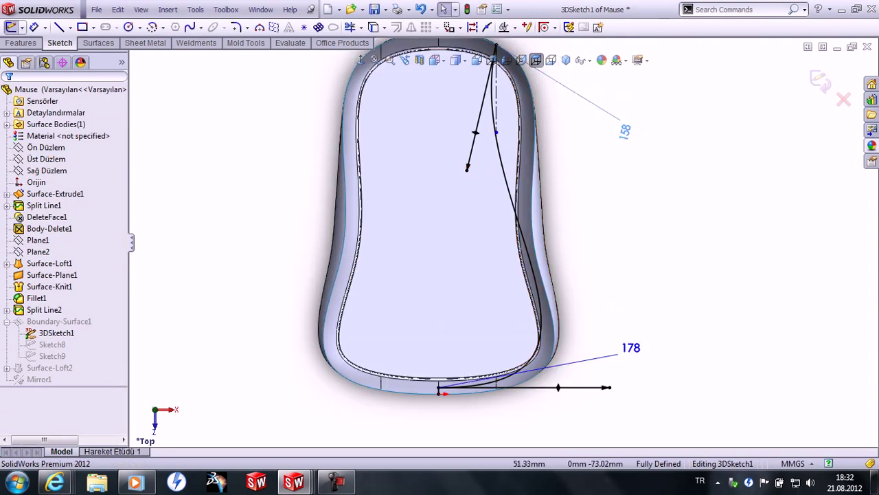
{"action": "double_click", "coordinate": [624, 130]}
{"action": "left_click", "coordinate": [679, 197]}
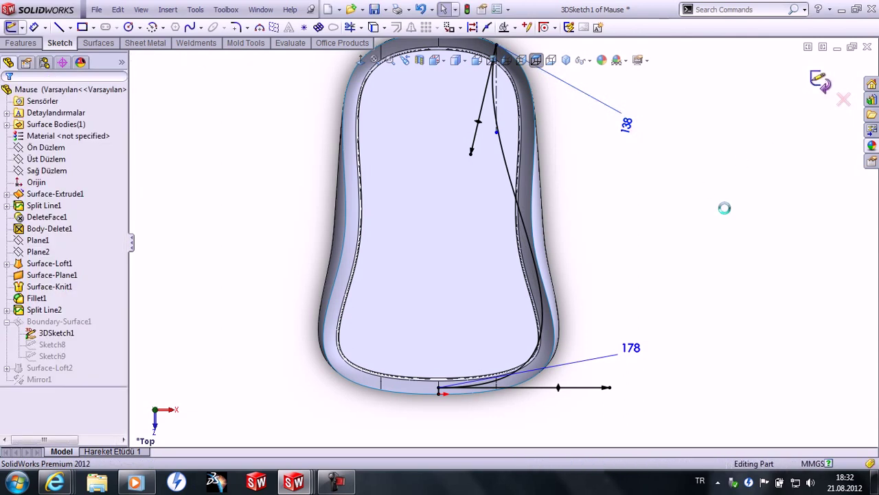
{"action": "mouse_move", "coordinate": [726, 212]}
{"action": "middle_mouse_down"}
{"action": "mouse_move", "coordinate": [652, 144]}
{"action": "mouse_move", "coordinate": [555, 226]}
{"action": "mouse_move", "coordinate": [663, 222]}
{"action": "mouse_move", "coordinate": [652, 230]}
{"action": "middle_mouse_up"}
{"action": "mouse_move", "coordinate": [495, 215]}
{"action": "middle_mouse_down"}
{"action": "mouse_move", "coordinate": [529, 192]}
{"action": "mouse_move", "coordinate": [402, 265]}
{"action": "middle_mouse_up"}
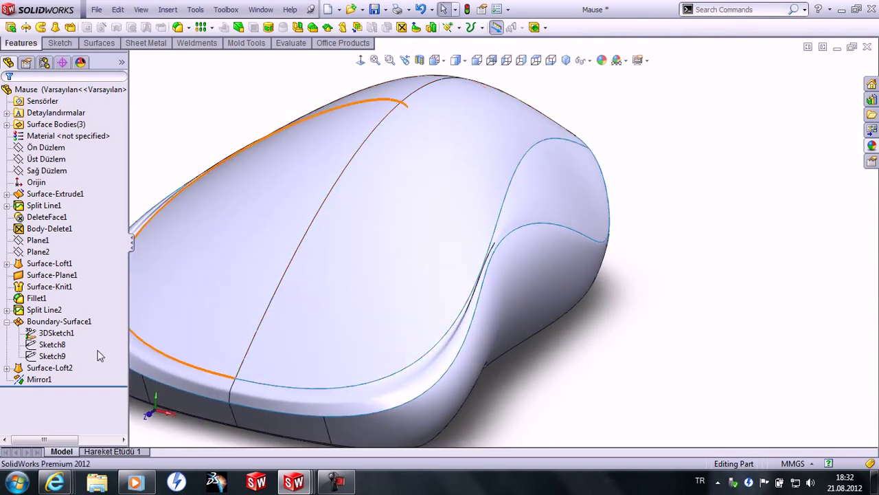
Step: In 3DSketch1, change the 178 mm curve dimension to 168 mm and exit the sketch
{"action": "left_click", "coordinate": [56, 332]}
{"action": "left_click", "coordinate": [69, 295]}
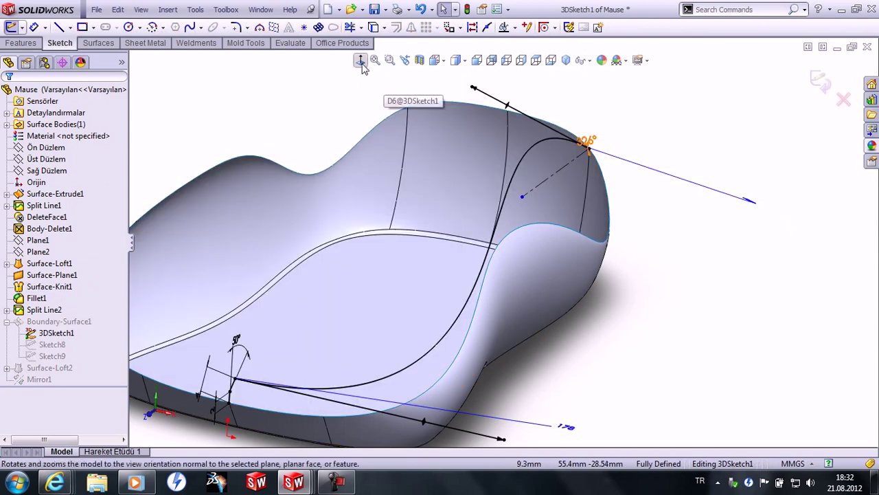
{"action": "left_click", "coordinate": [361, 60]}
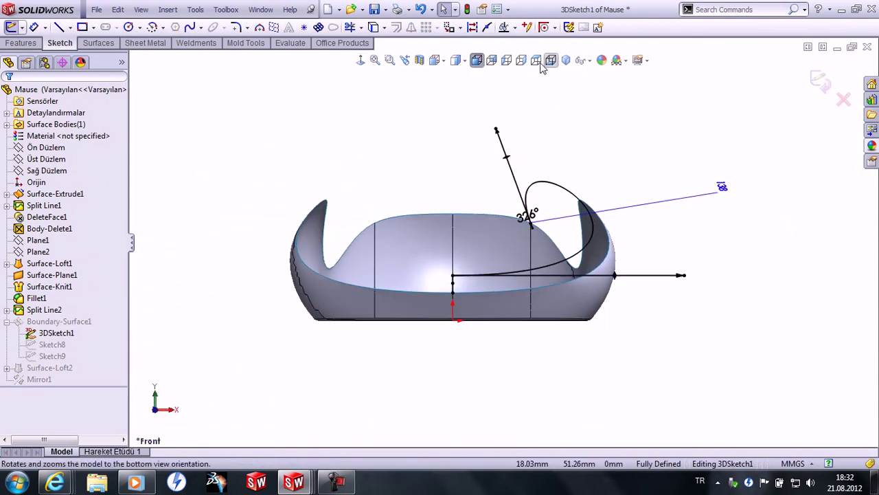
{"action": "left_click", "coordinate": [536, 61]}
{"action": "double_click", "coordinate": [630, 335]}
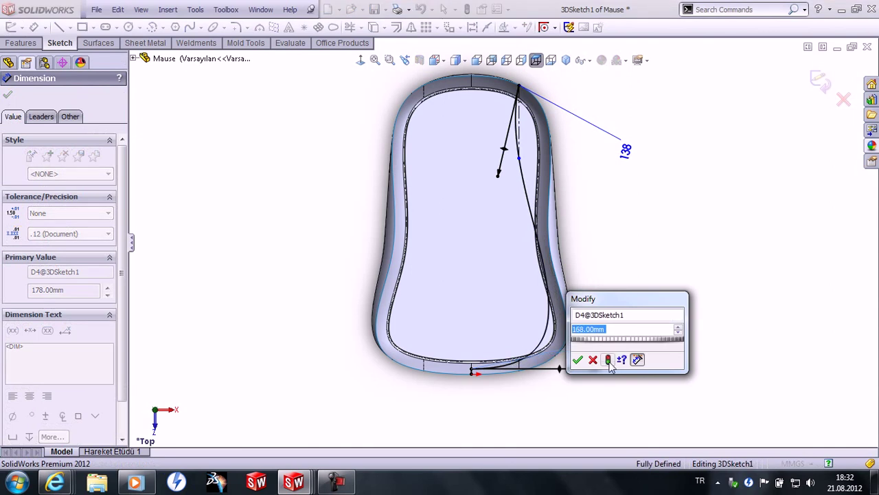
{"action": "left_click", "coordinate": [577, 360]}
{"action": "left_click", "coordinate": [817, 82]}
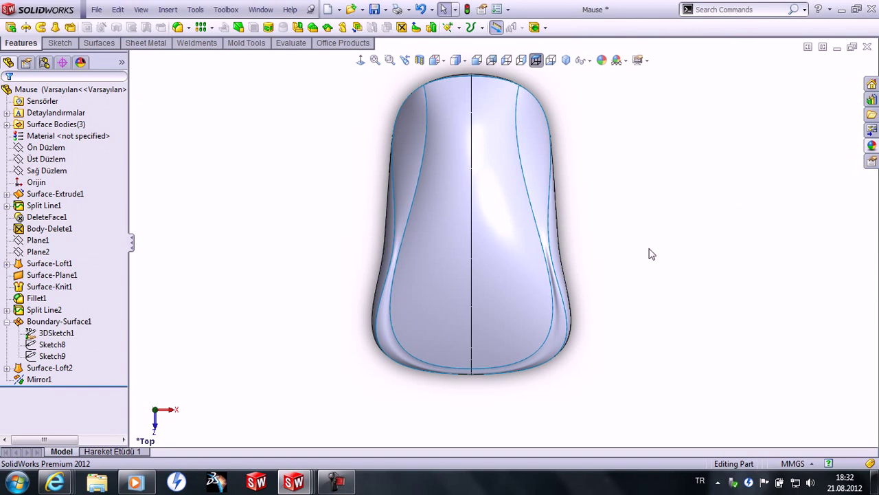
Step: Reopen 3DSketch1 and inspect the curve and its spline properties from left, top and right views
{"action": "left_click", "coordinate": [55, 332]}
{"action": "left_click", "coordinate": [71, 296]}
{"action": "left_click", "coordinate": [507, 59]}
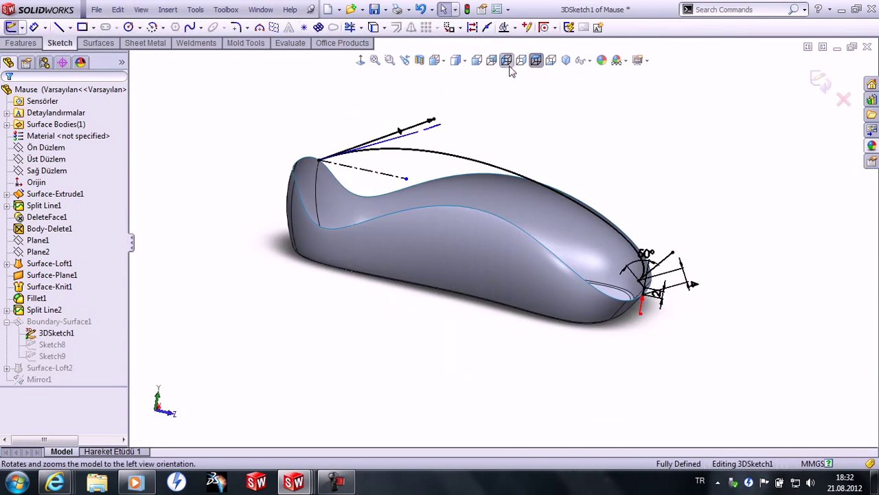
{"action": "left_click", "coordinate": [536, 60]}
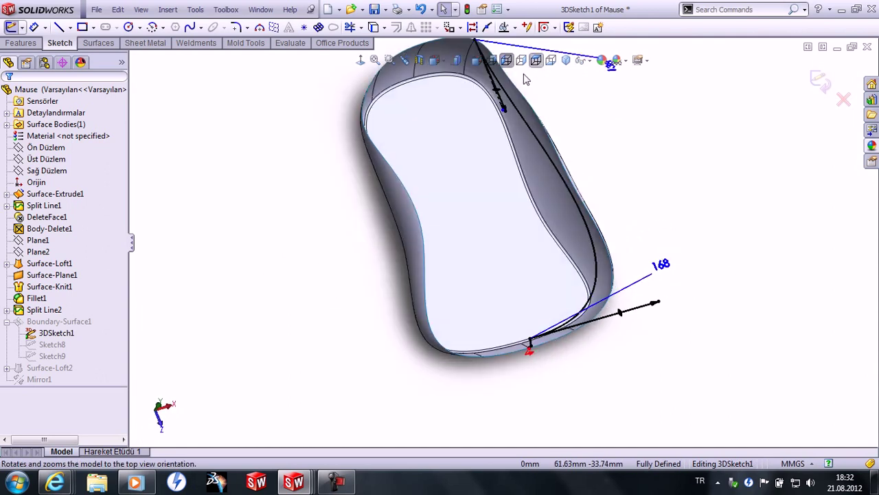
{"action": "left_click", "coordinate": [505, 60]}
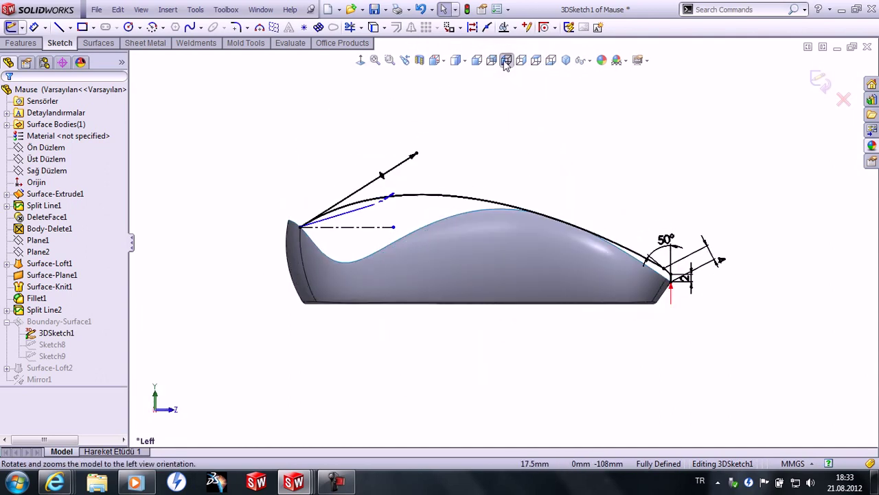
{"action": "left_click", "coordinate": [524, 61]}
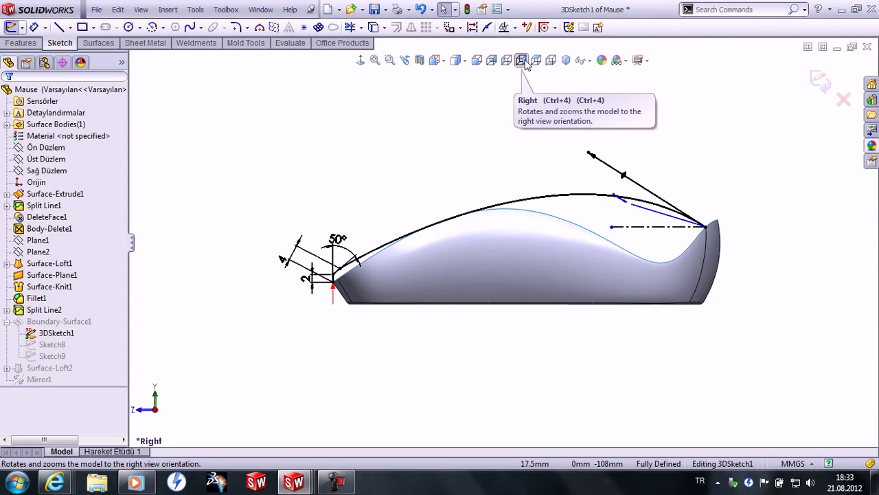
{"action": "scroll", "coordinate": [481, 206], "scroll_direction": "down", "scroll_amount": 2}
{"action": "scroll", "coordinate": [351, 322], "scroll_direction": "down", "scroll_amount": 2}
{"action": "scroll", "coordinate": [268, 316], "scroll_direction": "down", "scroll_amount": 2}
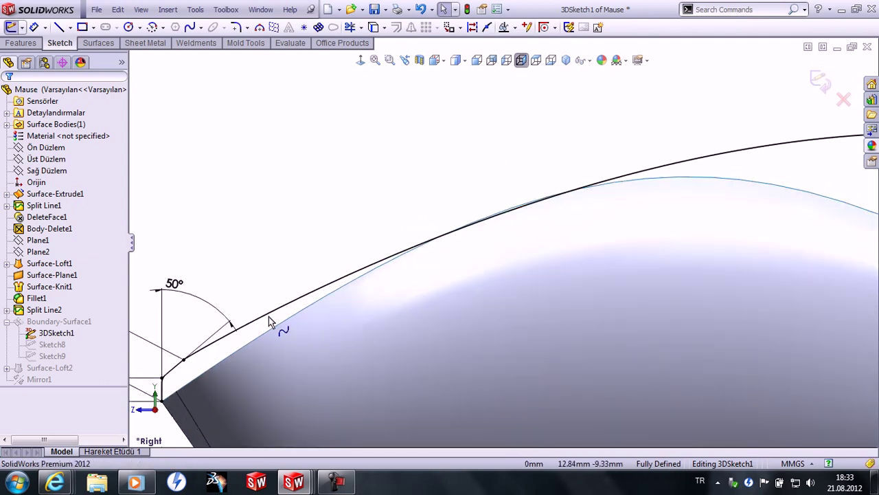
{"action": "left_click", "coordinate": [268, 317]}
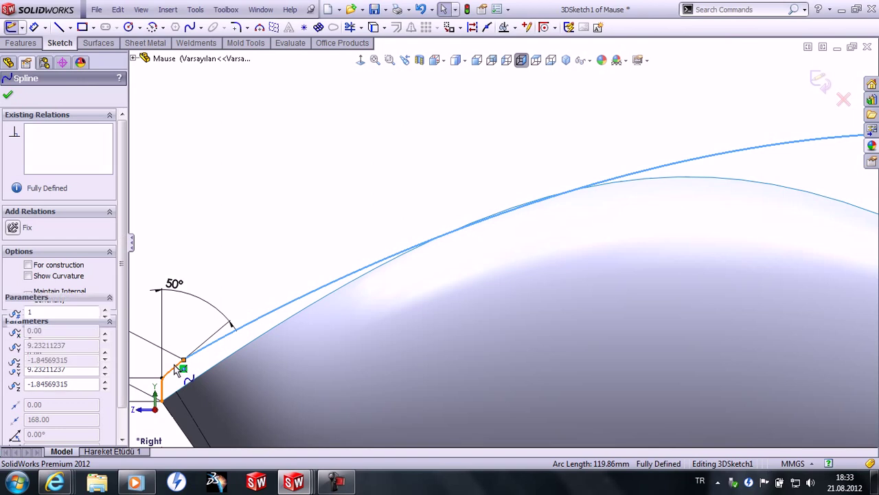
{"action": "left_click", "coordinate": [172, 368], "text": "ctrl"}
{"action": "left_click", "coordinate": [265, 232]}
{"action": "scroll", "coordinate": [250, 300], "scroll_direction": "up", "scroll_amount": 2}
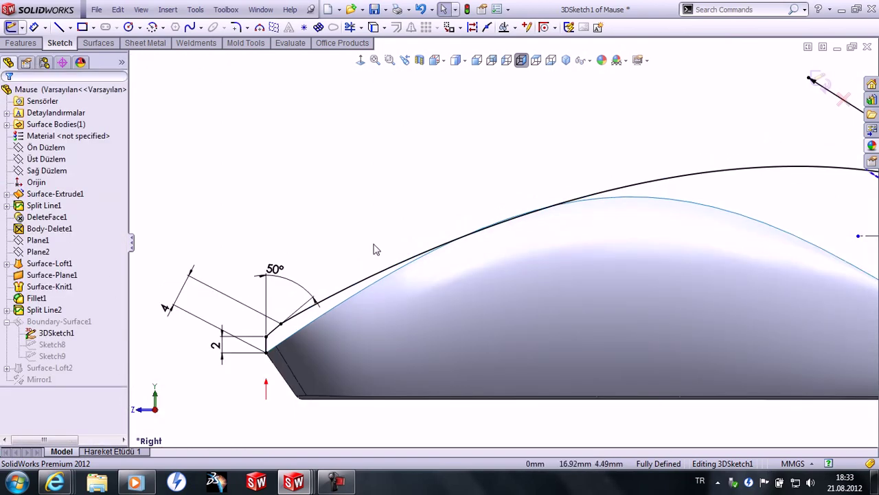
{"action": "scroll", "coordinate": [373, 250], "scroll_direction": "up", "scroll_amount": 2}
{"action": "scroll", "coordinate": [665, 235], "scroll_direction": "up", "scroll_amount": 2}
Step: Change the rear 138 mm dimension to 168 mm and exit to rebuild the shell
{"action": "left_click", "coordinate": [598, 219]}
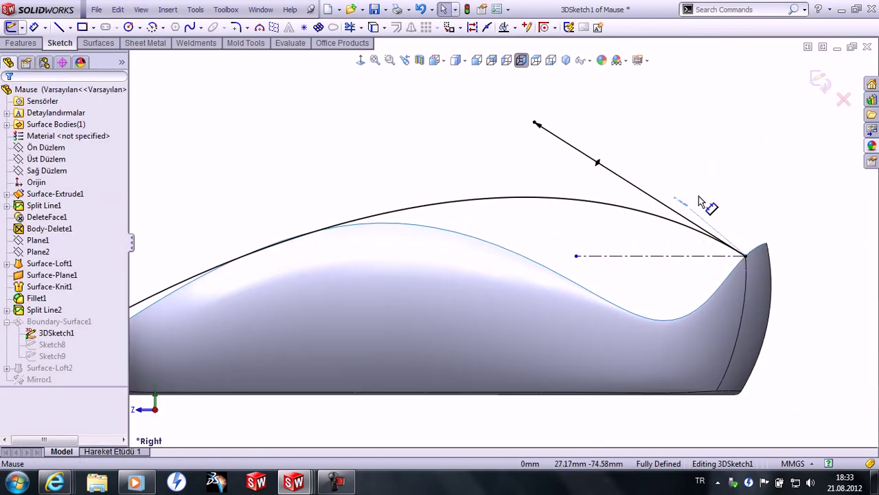
{"action": "left_click", "coordinate": [729, 170]}
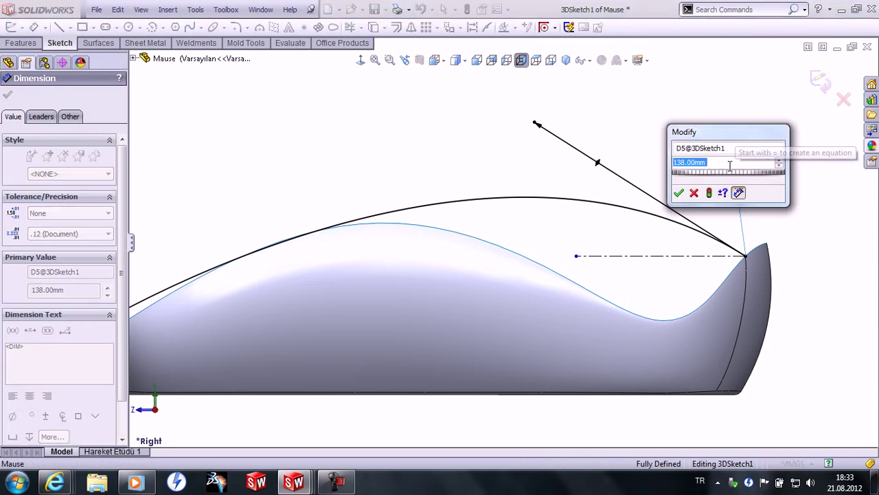
{"action": "left_click", "coordinate": [694, 193]}
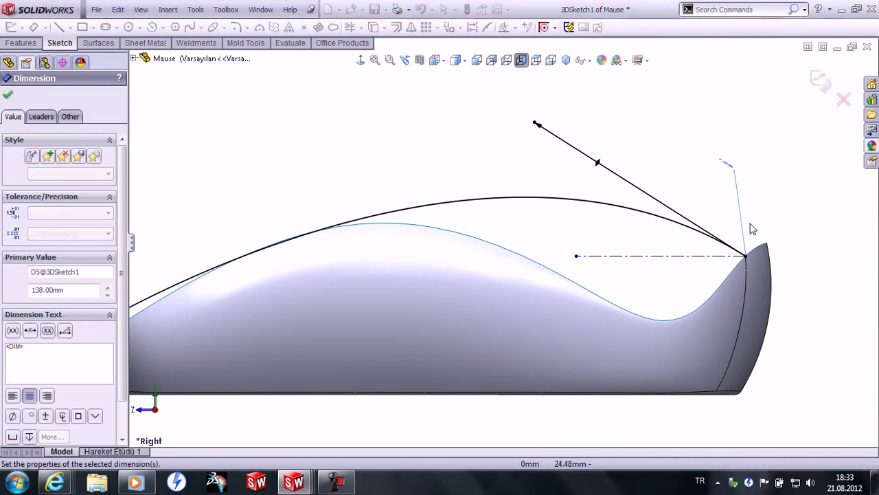
{"action": "left_click", "coordinate": [631, 259]}
{"action": "mouse_move", "coordinate": [638, 236]}
{"action": "middle_mouse_down"}
{"action": "mouse_move", "coordinate": [675, 257]}
{"action": "mouse_move", "coordinate": [667, 274]}
{"action": "middle_mouse_up"}
{"action": "double_click", "coordinate": [517, 128]}
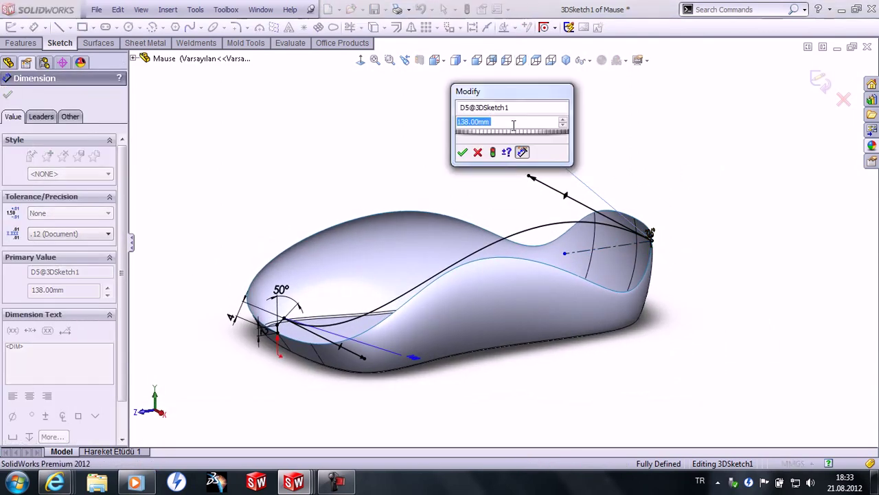
{"action": "scroll", "coordinate": [513, 125], "scroll_direction": "up", "scroll_amount": 1}
{"action": "scroll", "coordinate": [514, 125], "scroll_direction": "up", "scroll_amount": 1}
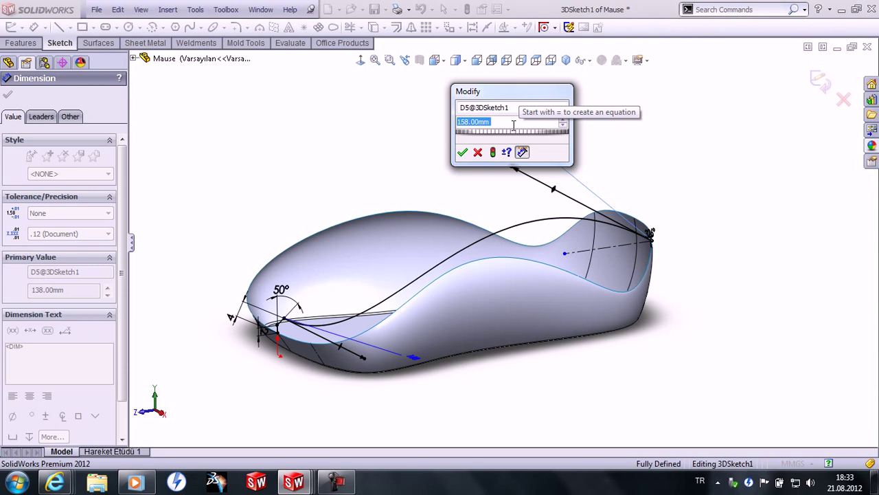
{"action": "left_click", "coordinate": [462, 152]}
{"action": "left_click", "coordinate": [819, 81]}
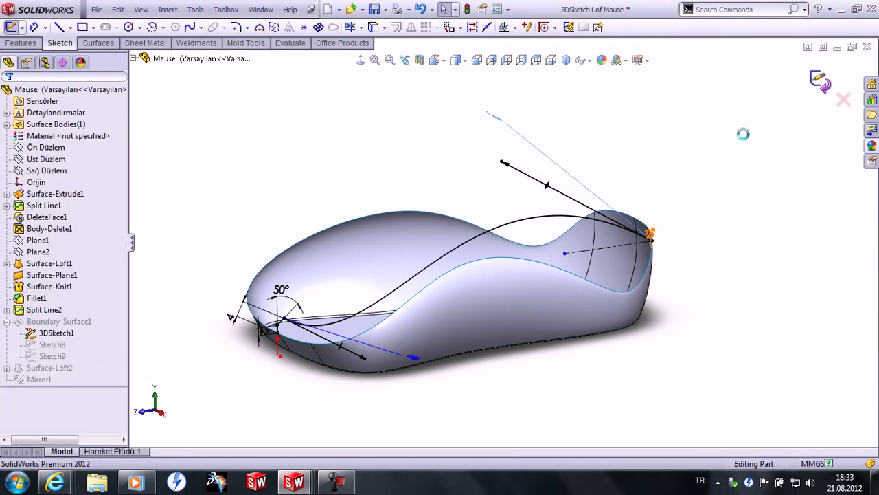
{"action": "mouse_move", "coordinate": [695, 190]}
{"action": "middle_mouse_down"}
{"action": "mouse_move", "coordinate": [702, 211]}
{"action": "mouse_move", "coordinate": [765, 212]}
{"action": "middle_mouse_up"}
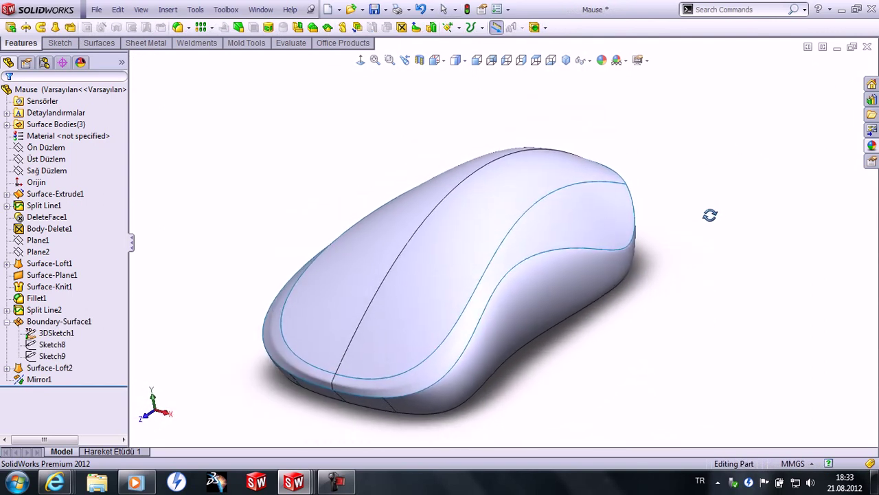
Step: Check the mouse surface with zebra stripes, then turn them off
{"action": "left_click", "coordinate": [115, 46]}
{"action": "left_click", "coordinate": [408, 27]}
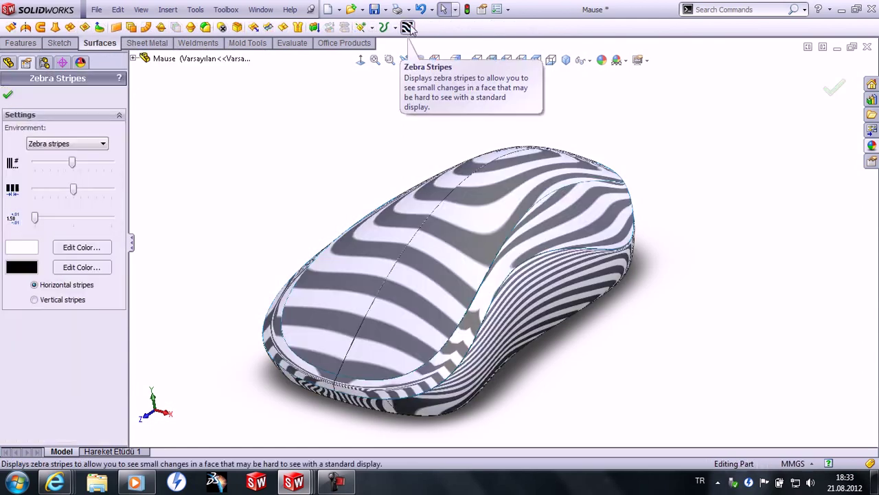
{"action": "left_click", "coordinate": [408, 27]}
Step: Orbit the shell and display it Shaded without edges
{"action": "mouse_move", "coordinate": [420, 98]}
{"action": "middle_mouse_down"}
{"action": "mouse_move", "coordinate": [347, 142]}
{"action": "mouse_move", "coordinate": [372, 239]}
{"action": "mouse_move", "coordinate": [359, 281]}
{"action": "mouse_move", "coordinate": [243, 202]}
{"action": "mouse_move", "coordinate": [488, 157]}
{"action": "mouse_move", "coordinate": [493, 171]}
{"action": "mouse_move", "coordinate": [451, 230]}
{"action": "mouse_move", "coordinate": [454, 209]}
{"action": "middle_mouse_up"}
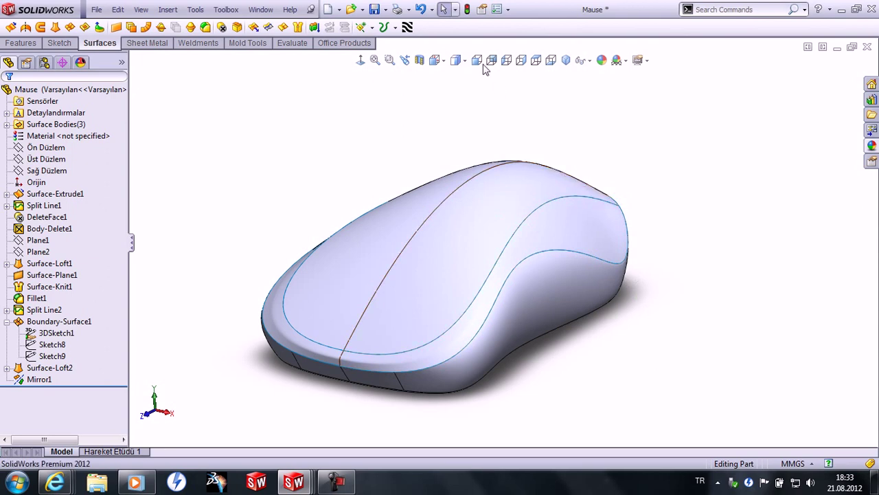
{"action": "left_click", "coordinate": [457, 60]}
{"action": "left_click", "coordinate": [459, 84]}
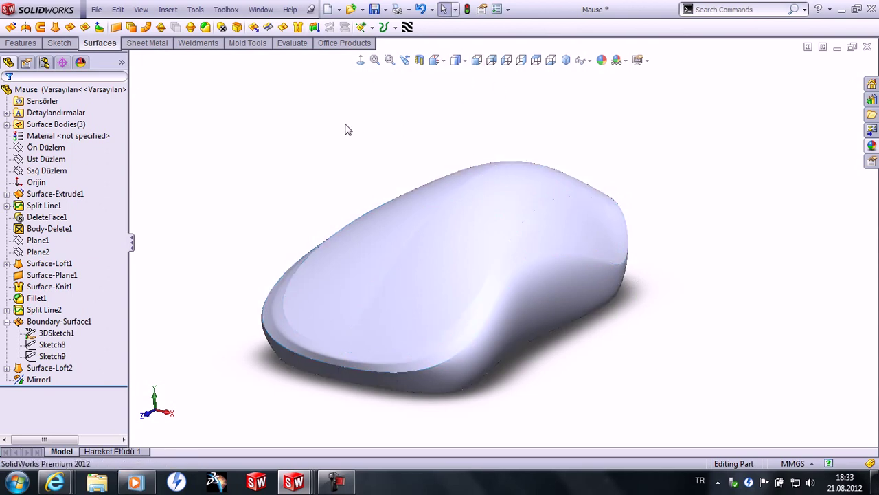
Step: Edit Surface-Loft2 so its start constraint is Normal To Profile with tangent length 0.2
{"action": "left_click", "coordinate": [59, 321]}
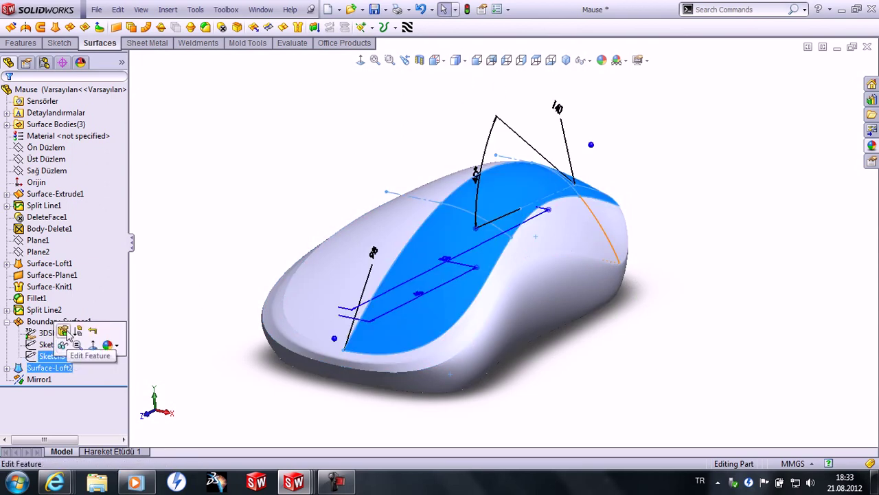
{"action": "left_click", "coordinate": [65, 335]}
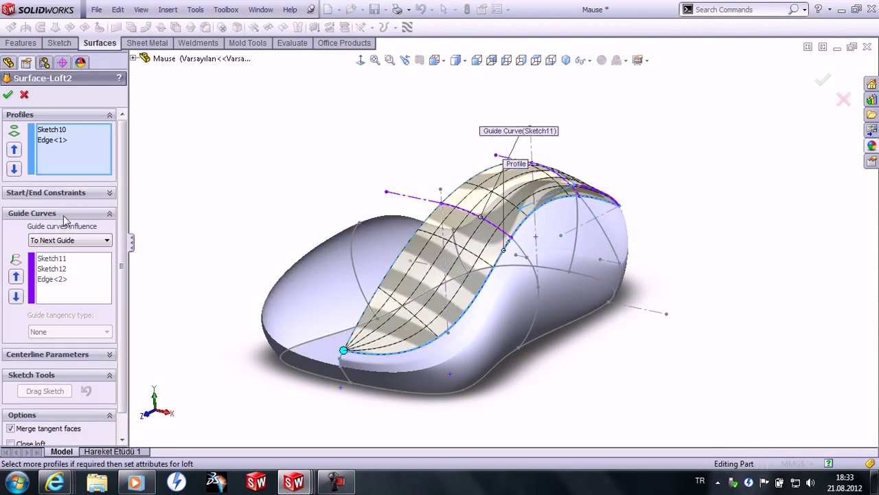
{"action": "left_click", "coordinate": [77, 194]}
{"action": "left_click", "coordinate": [71, 219]}
{"action": "left_click", "coordinate": [55, 248]}
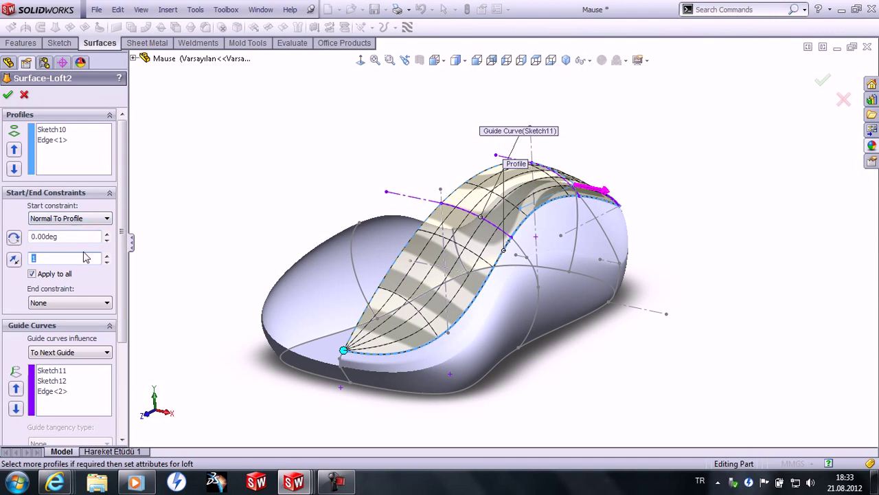
{"action": "type", "text": "0.2"}
{"action": "key", "text": "Return"}
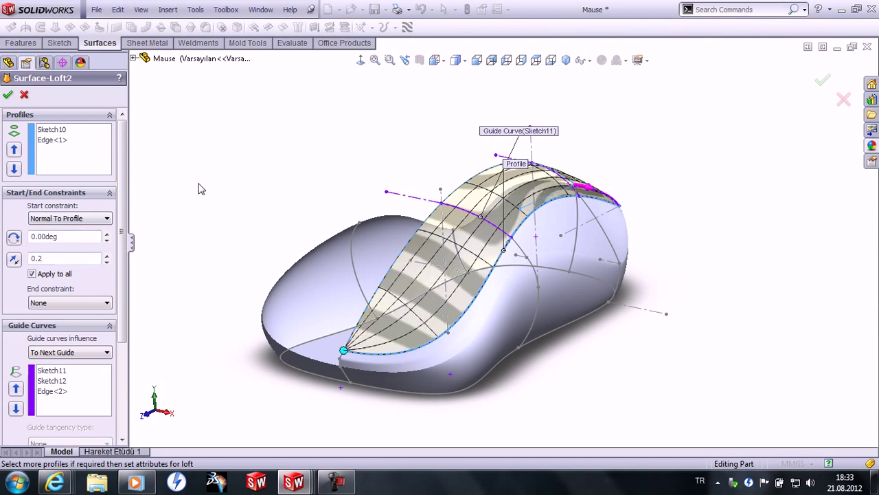